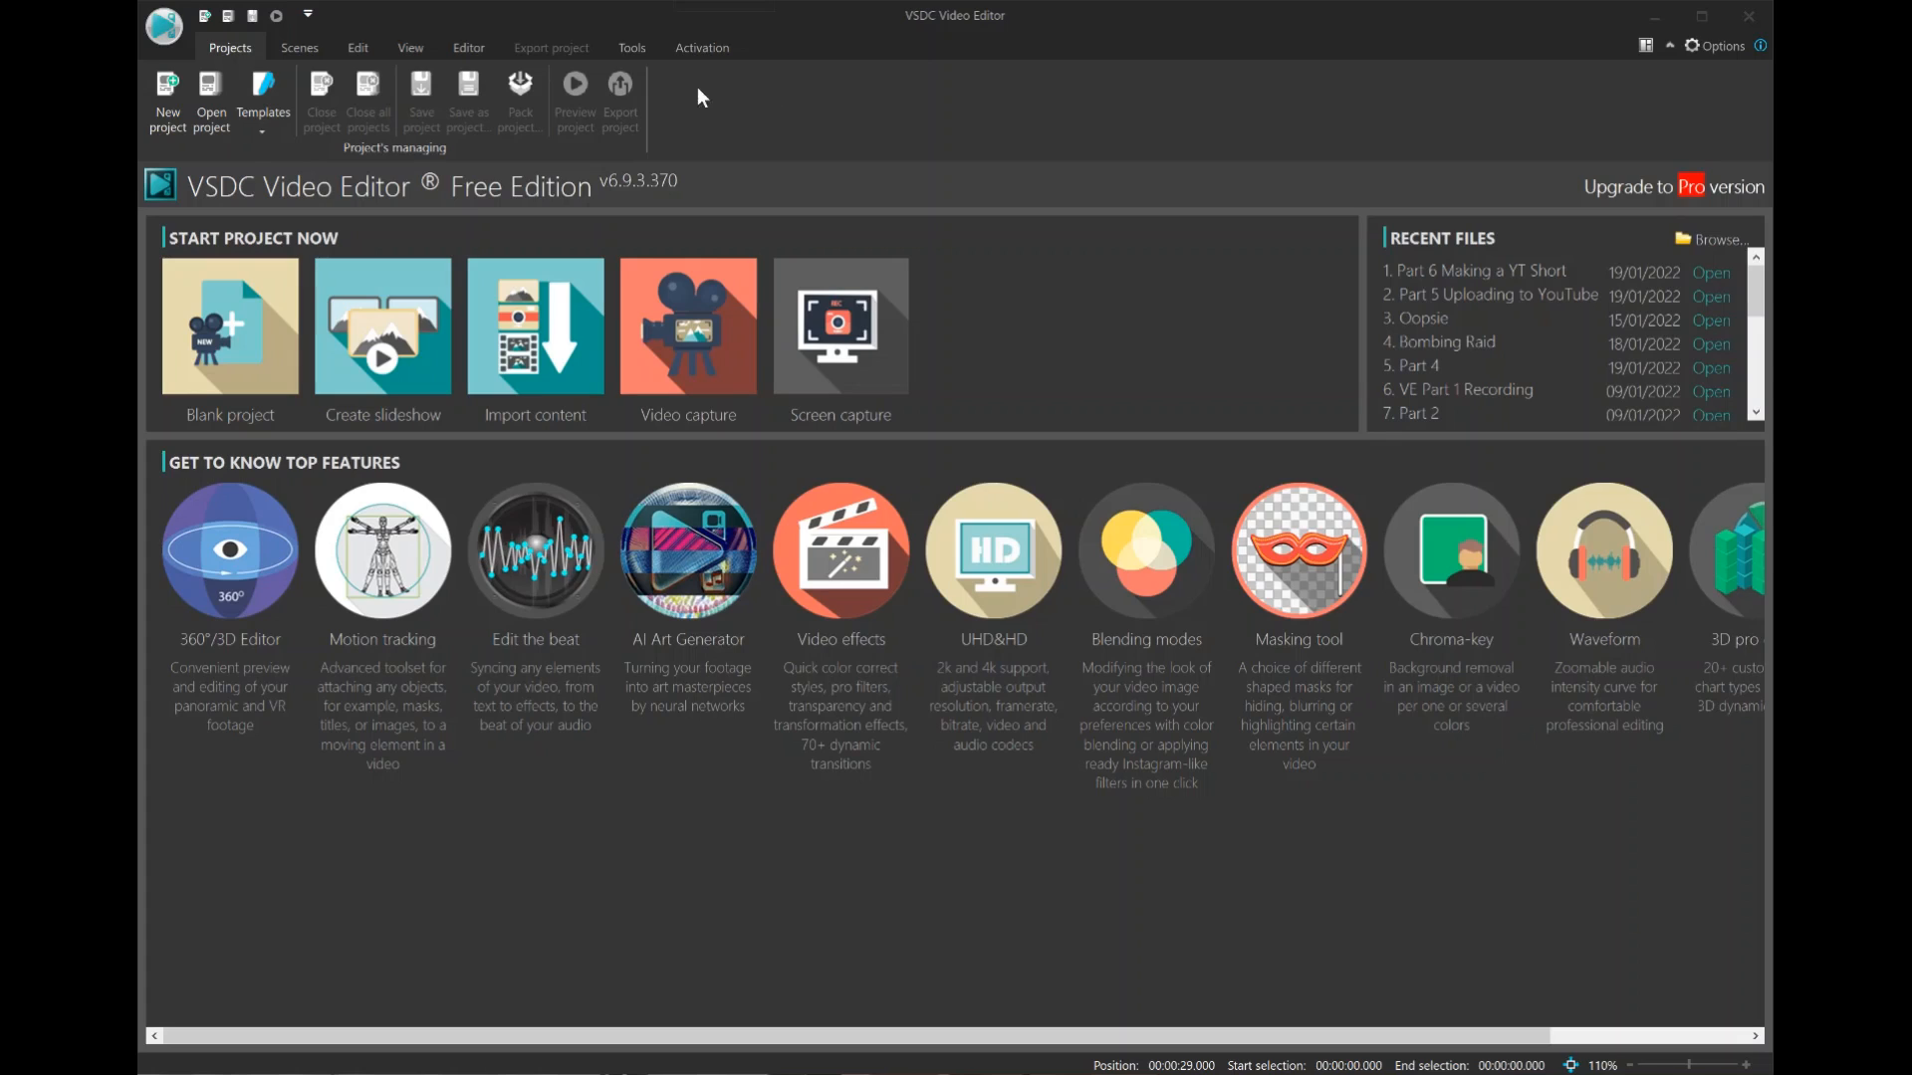
Start a new project and title it "Youtube Short".
click(164, 102)
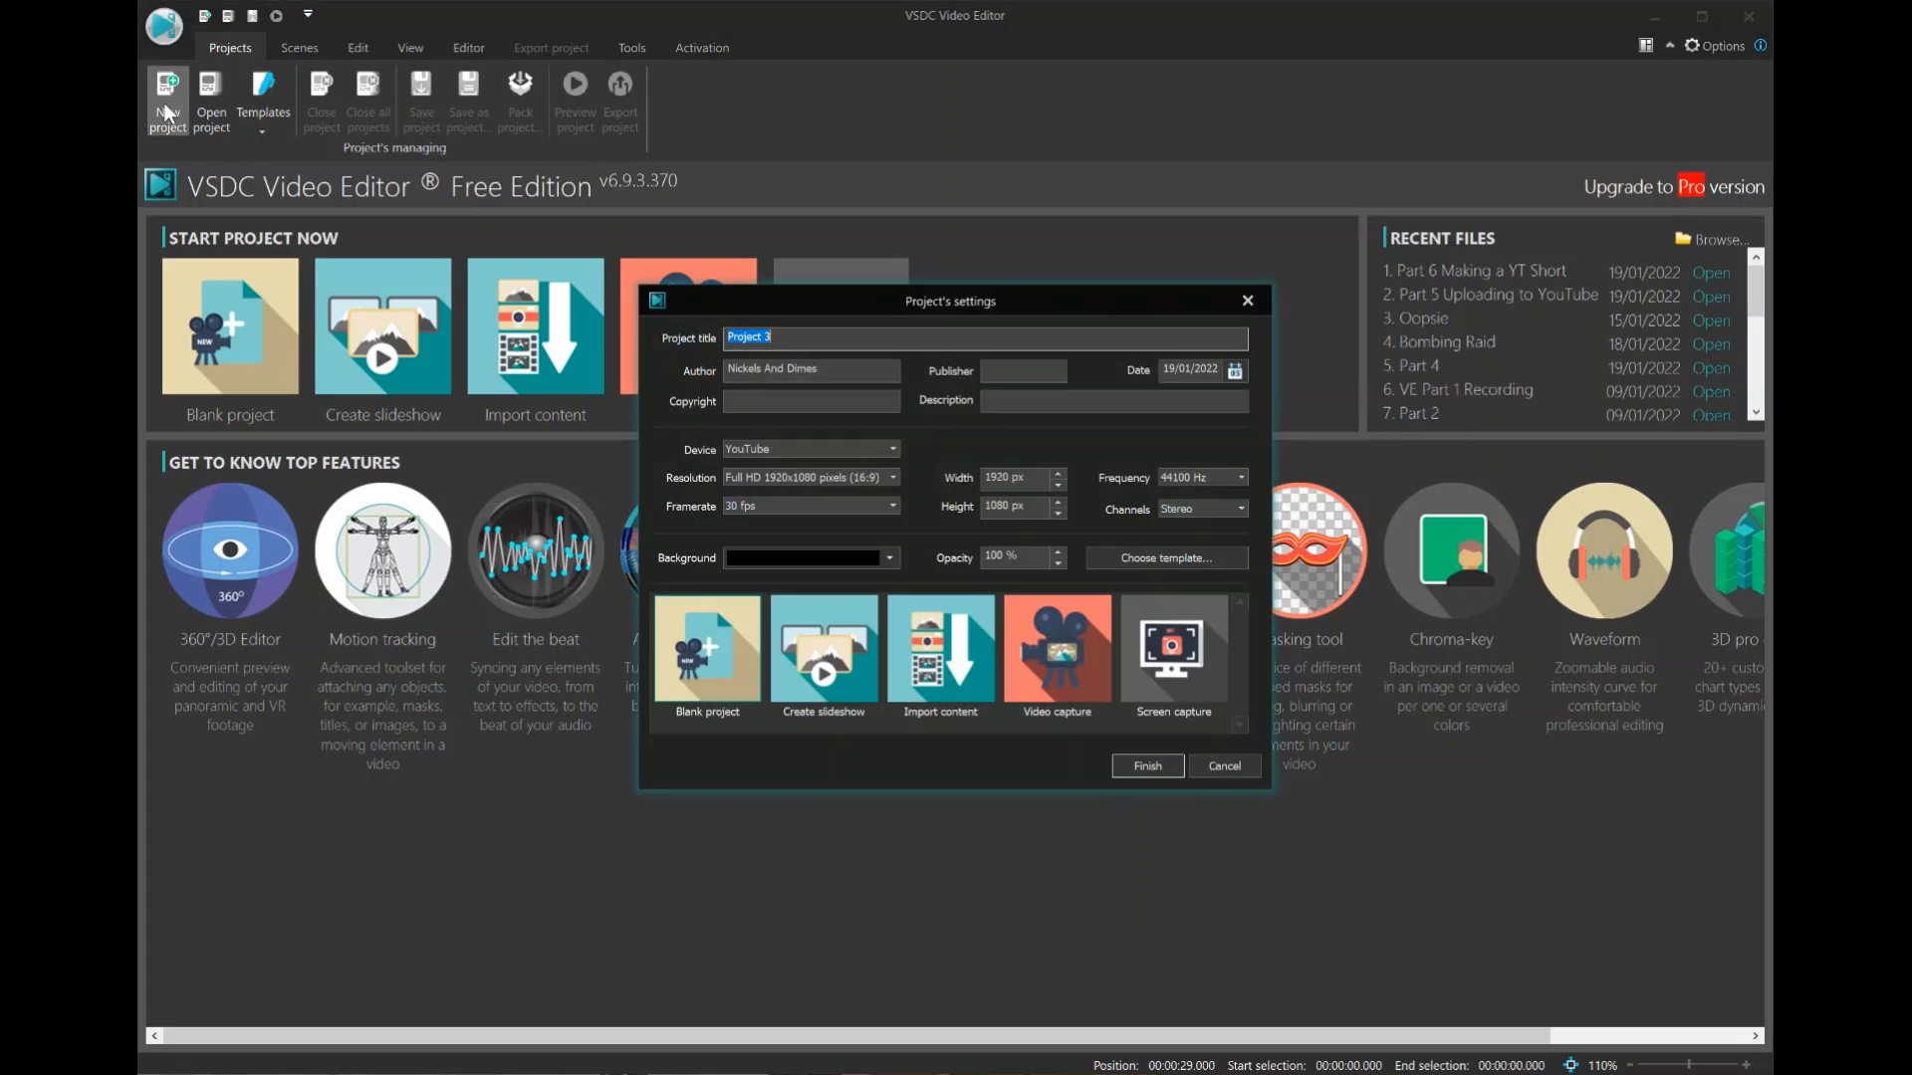
click(794, 340)
drag(799, 334, 692, 324)
text(Youtube Short)
Set the project size to 1080 px wide by 1920 px high and finish creating the project.
click(1027, 479)
drag(1040, 479, 971, 480)
text(1080)
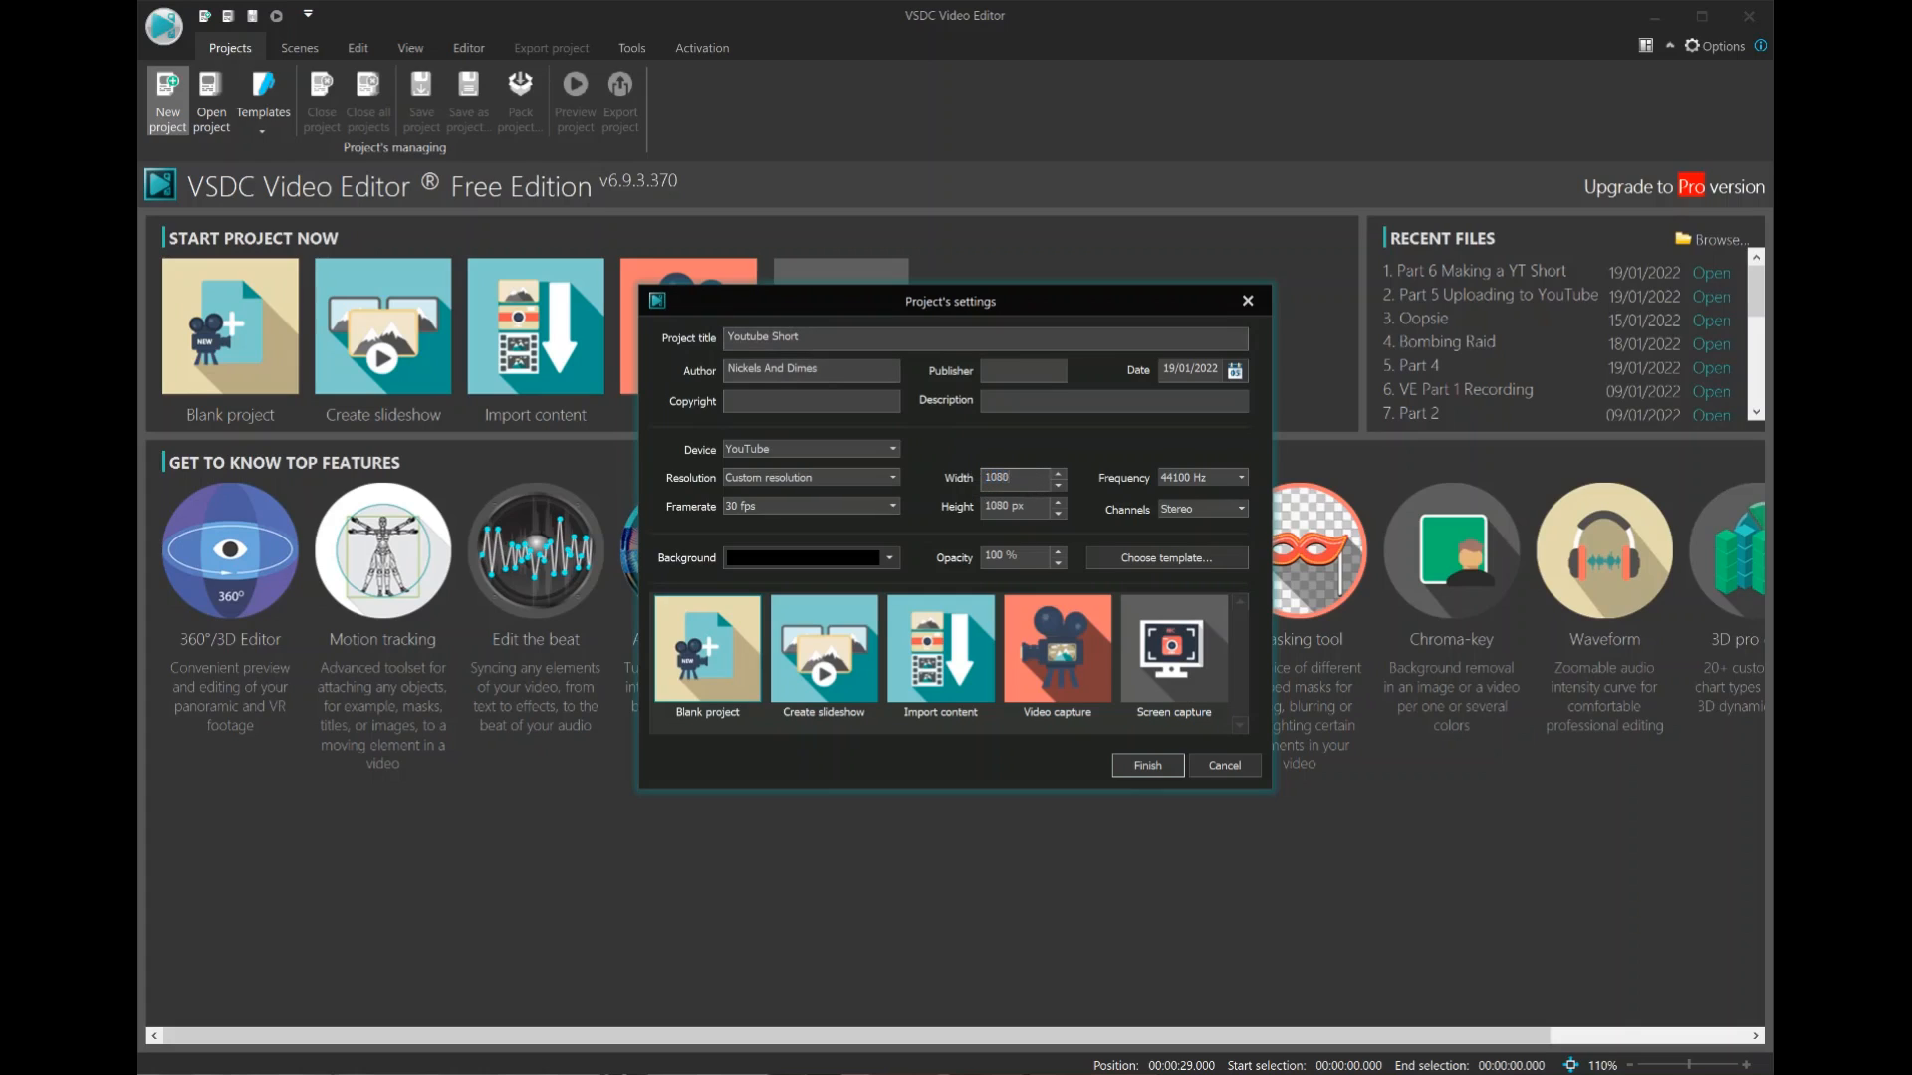
drag(1037, 512, 970, 504)
double_click(1039, 507)
text(1920)
click(1146, 767)
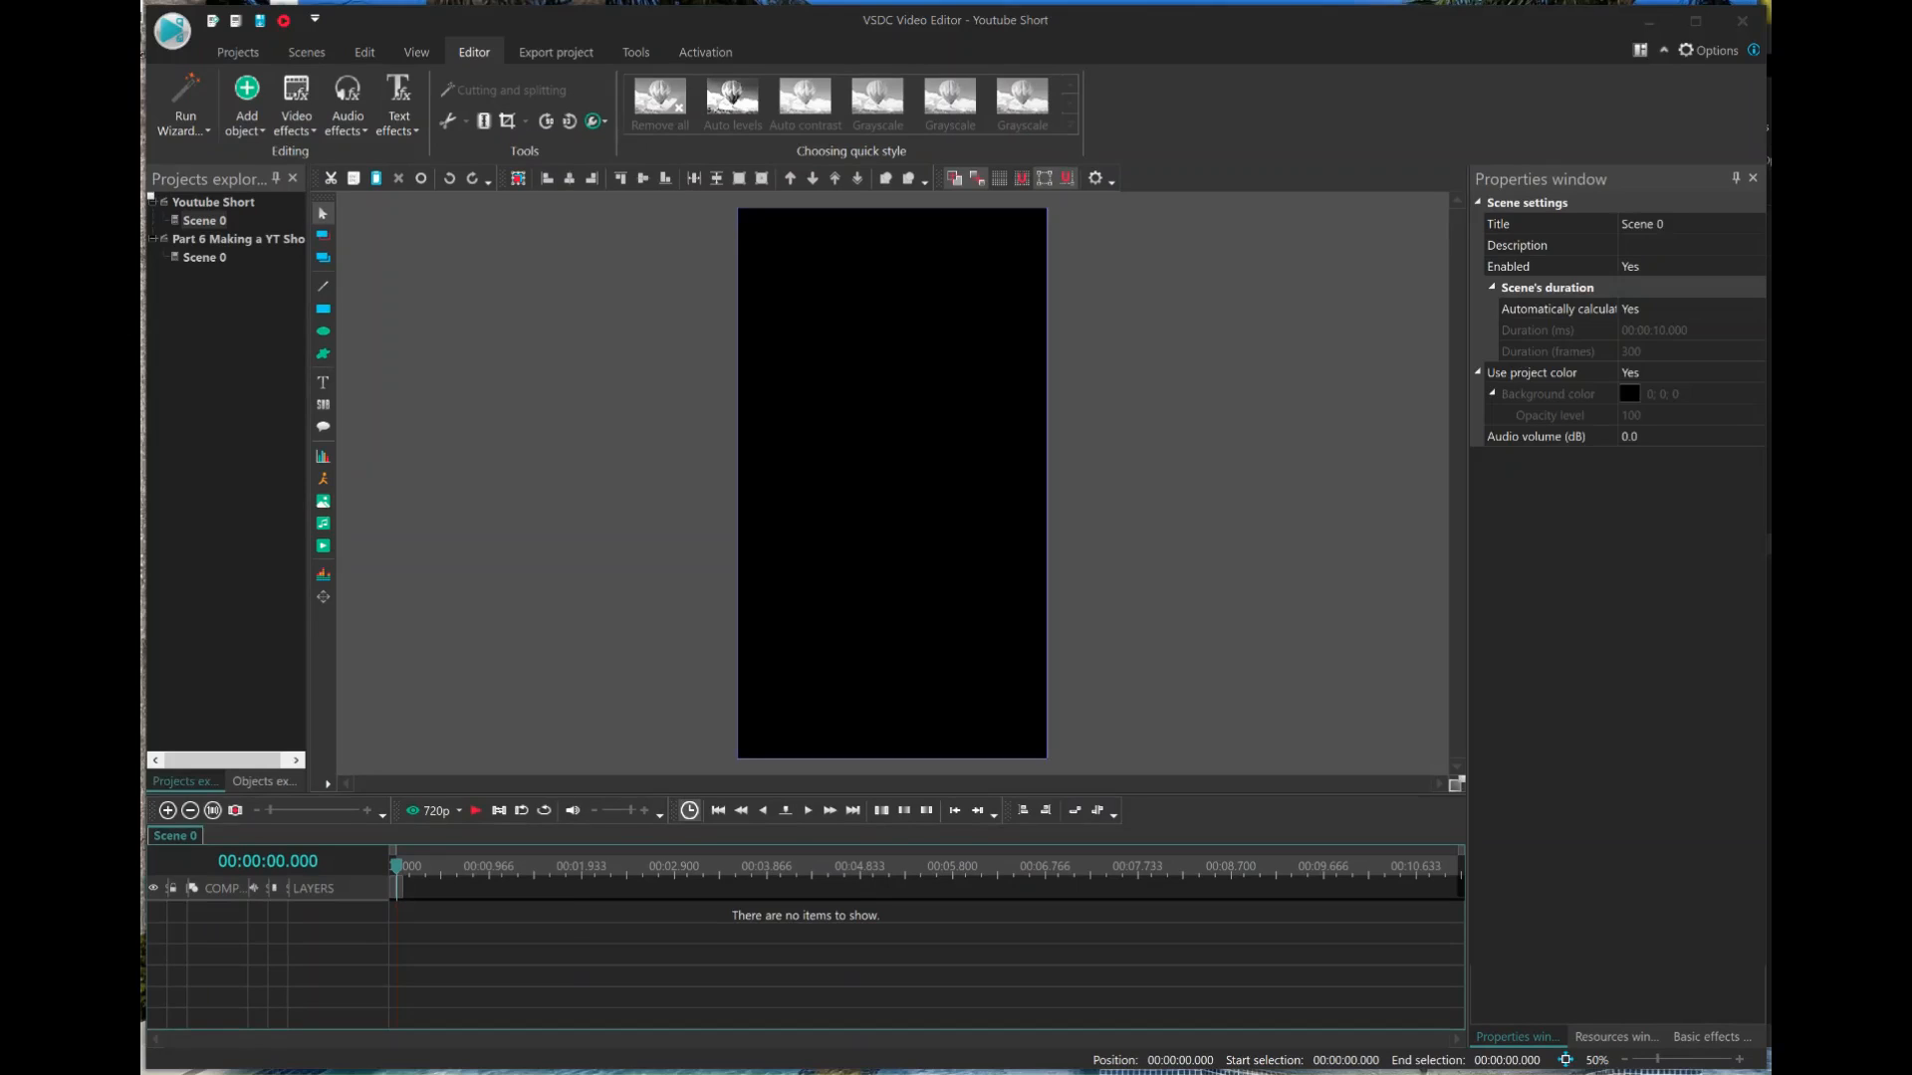
Add the video "win 3 kills 505 skuba bombing again.mp4" from the "Part 6 - make a short" folder to the empty scene.
mouse_move(777, 1074)
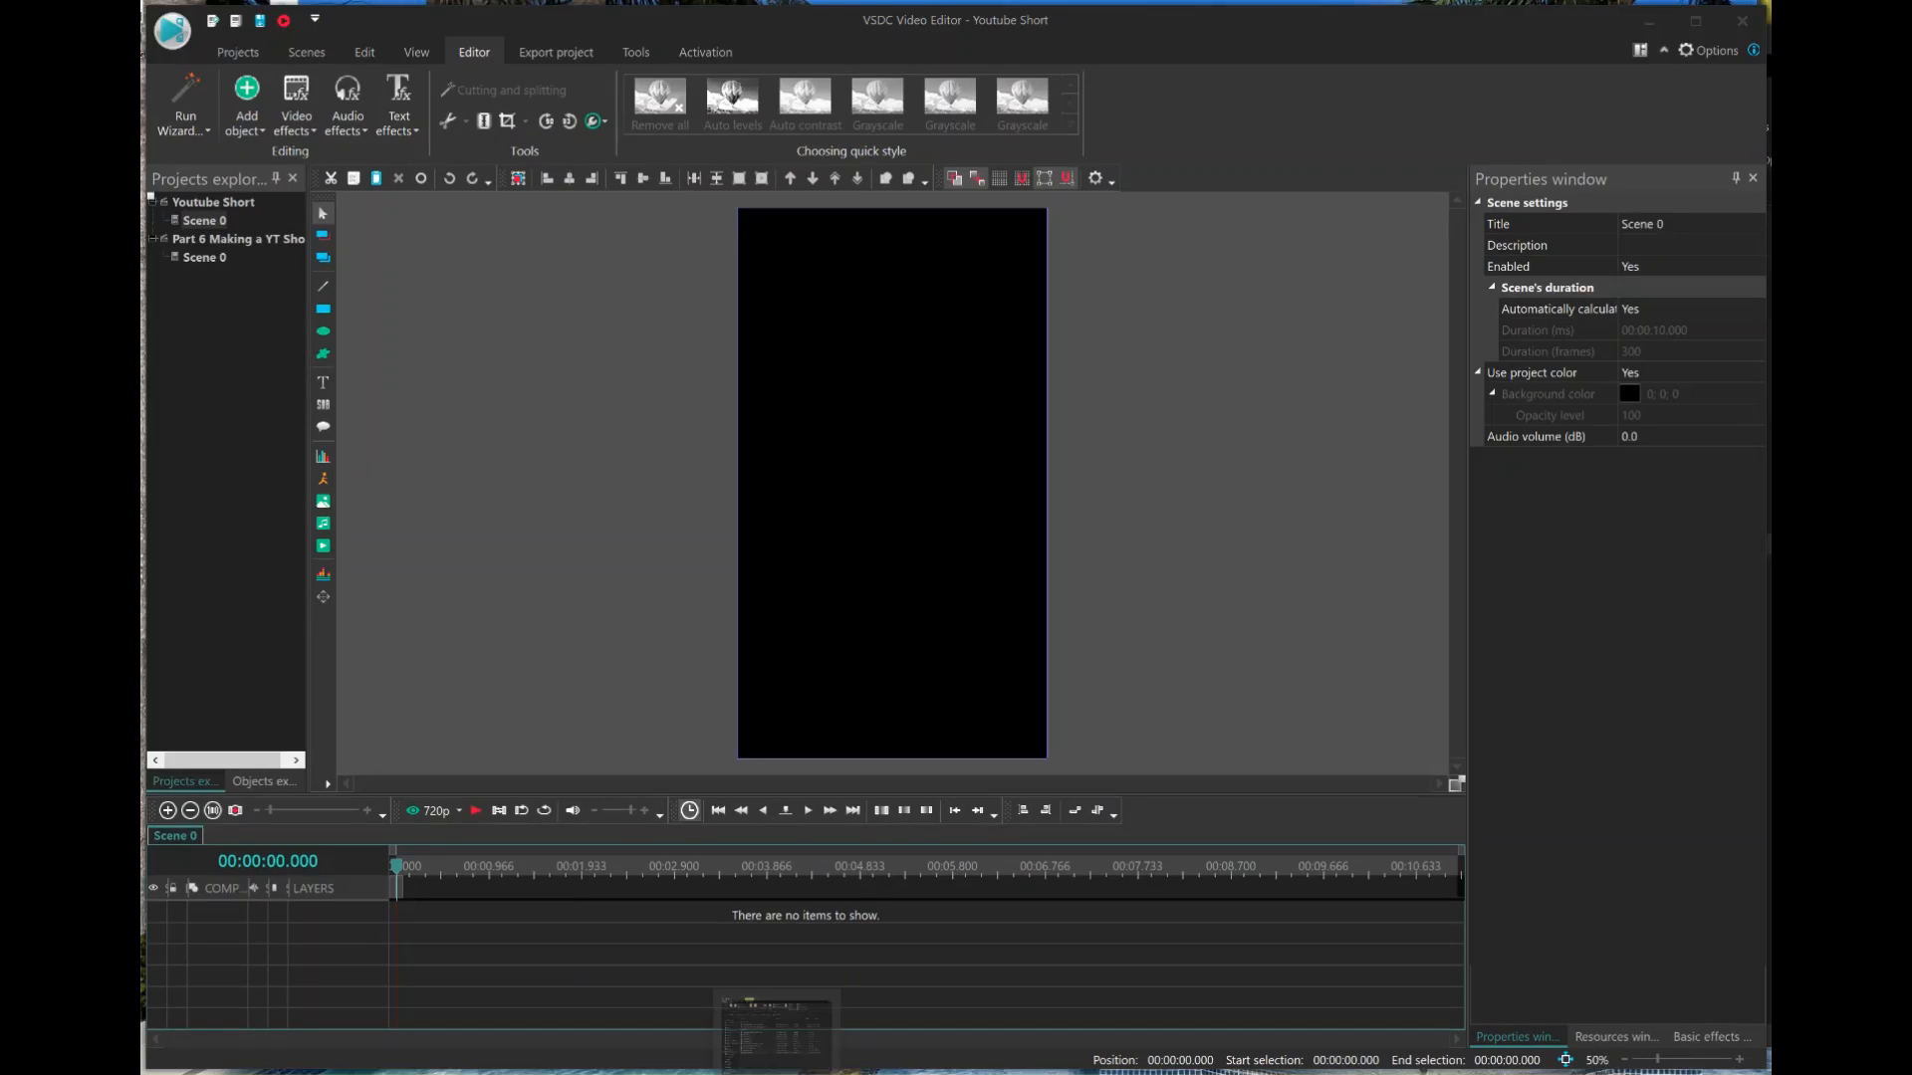
click(774, 1031)
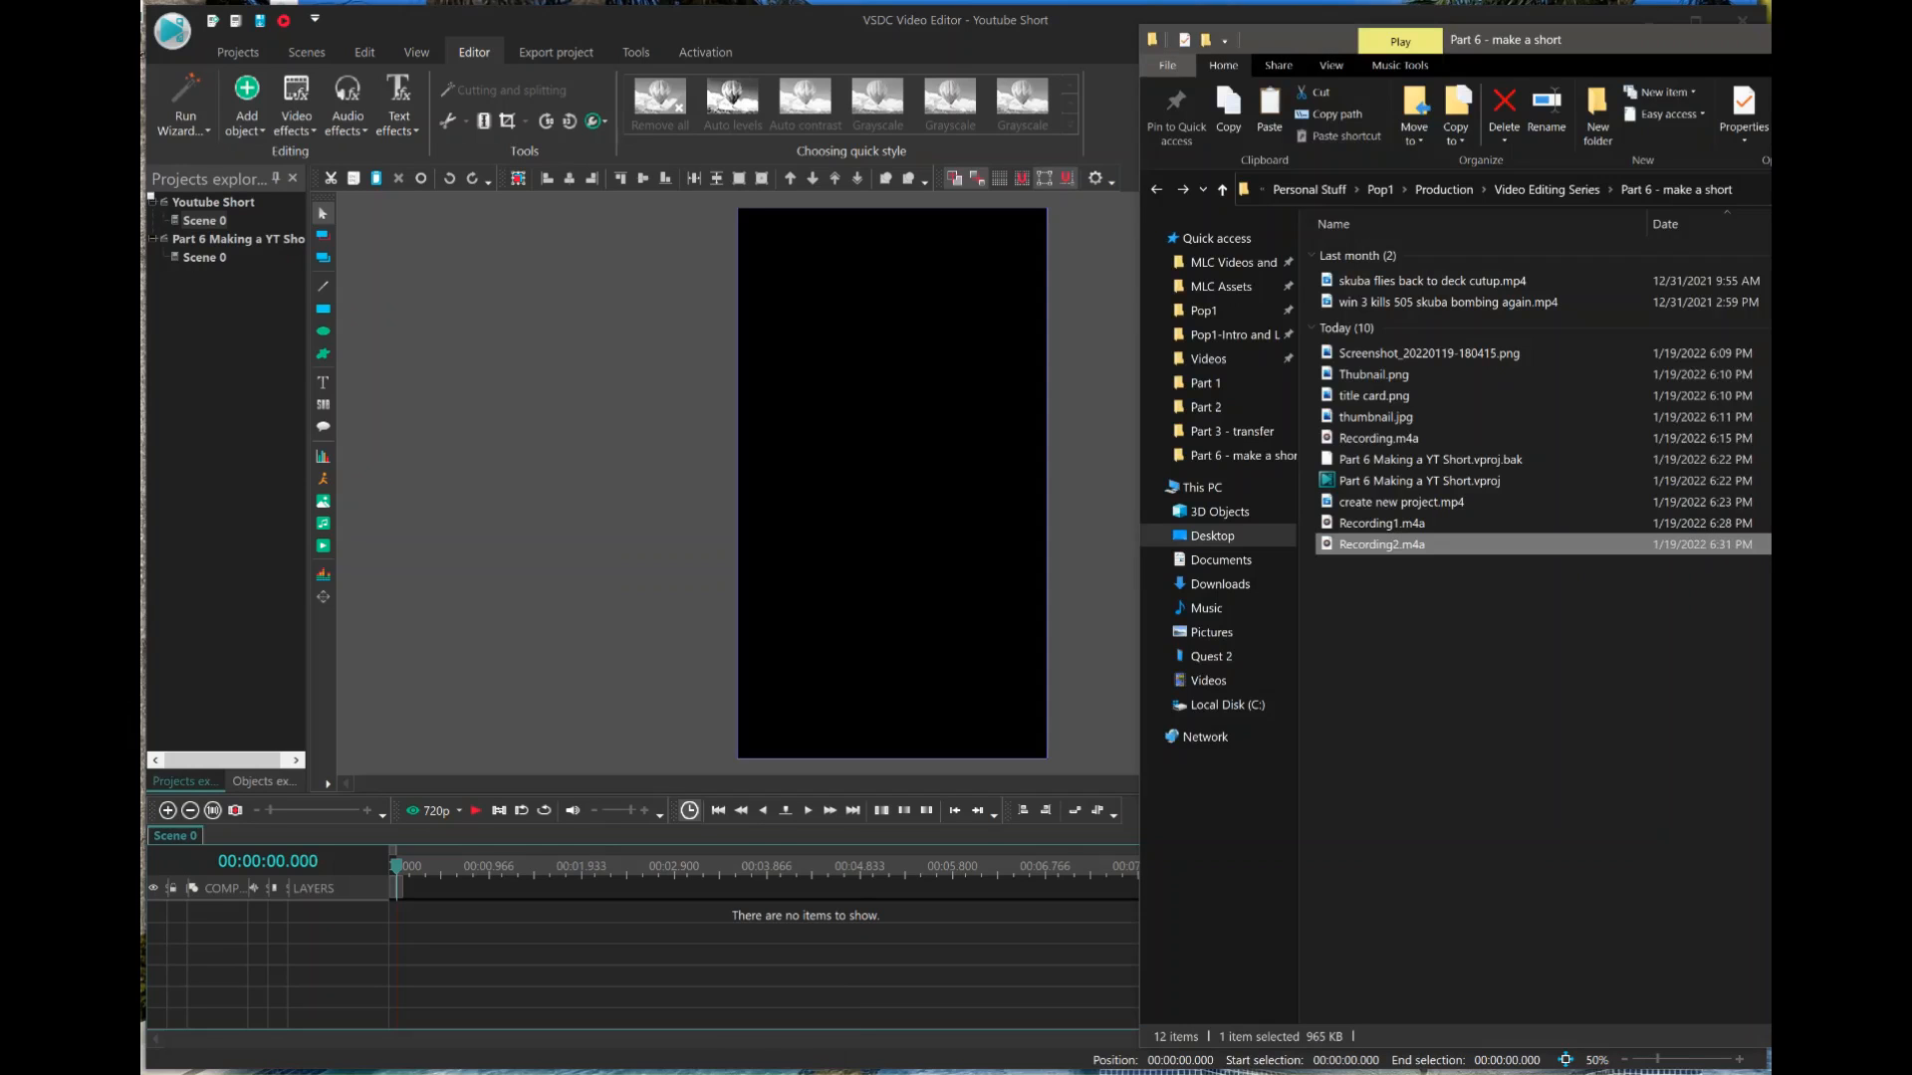
click(1397, 302)
drag(1400, 304, 895, 363)
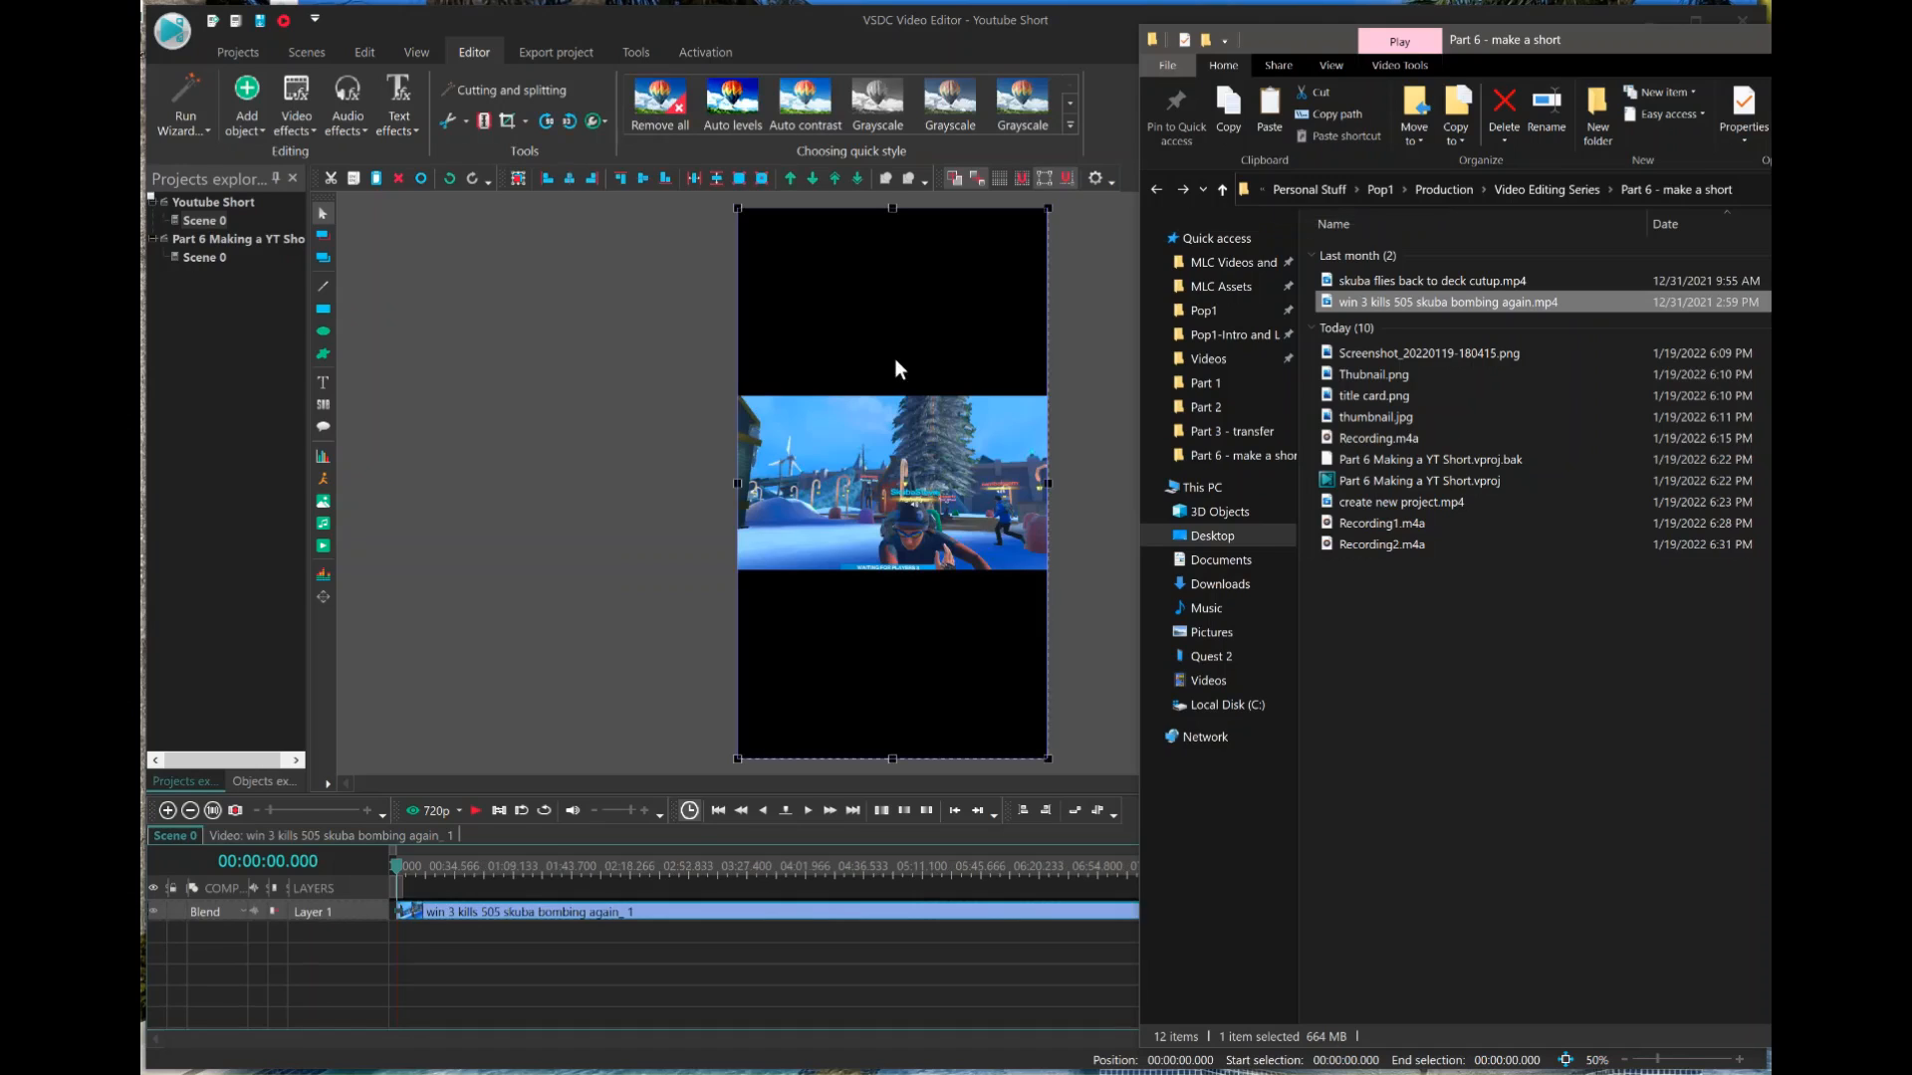
click(668, 376)
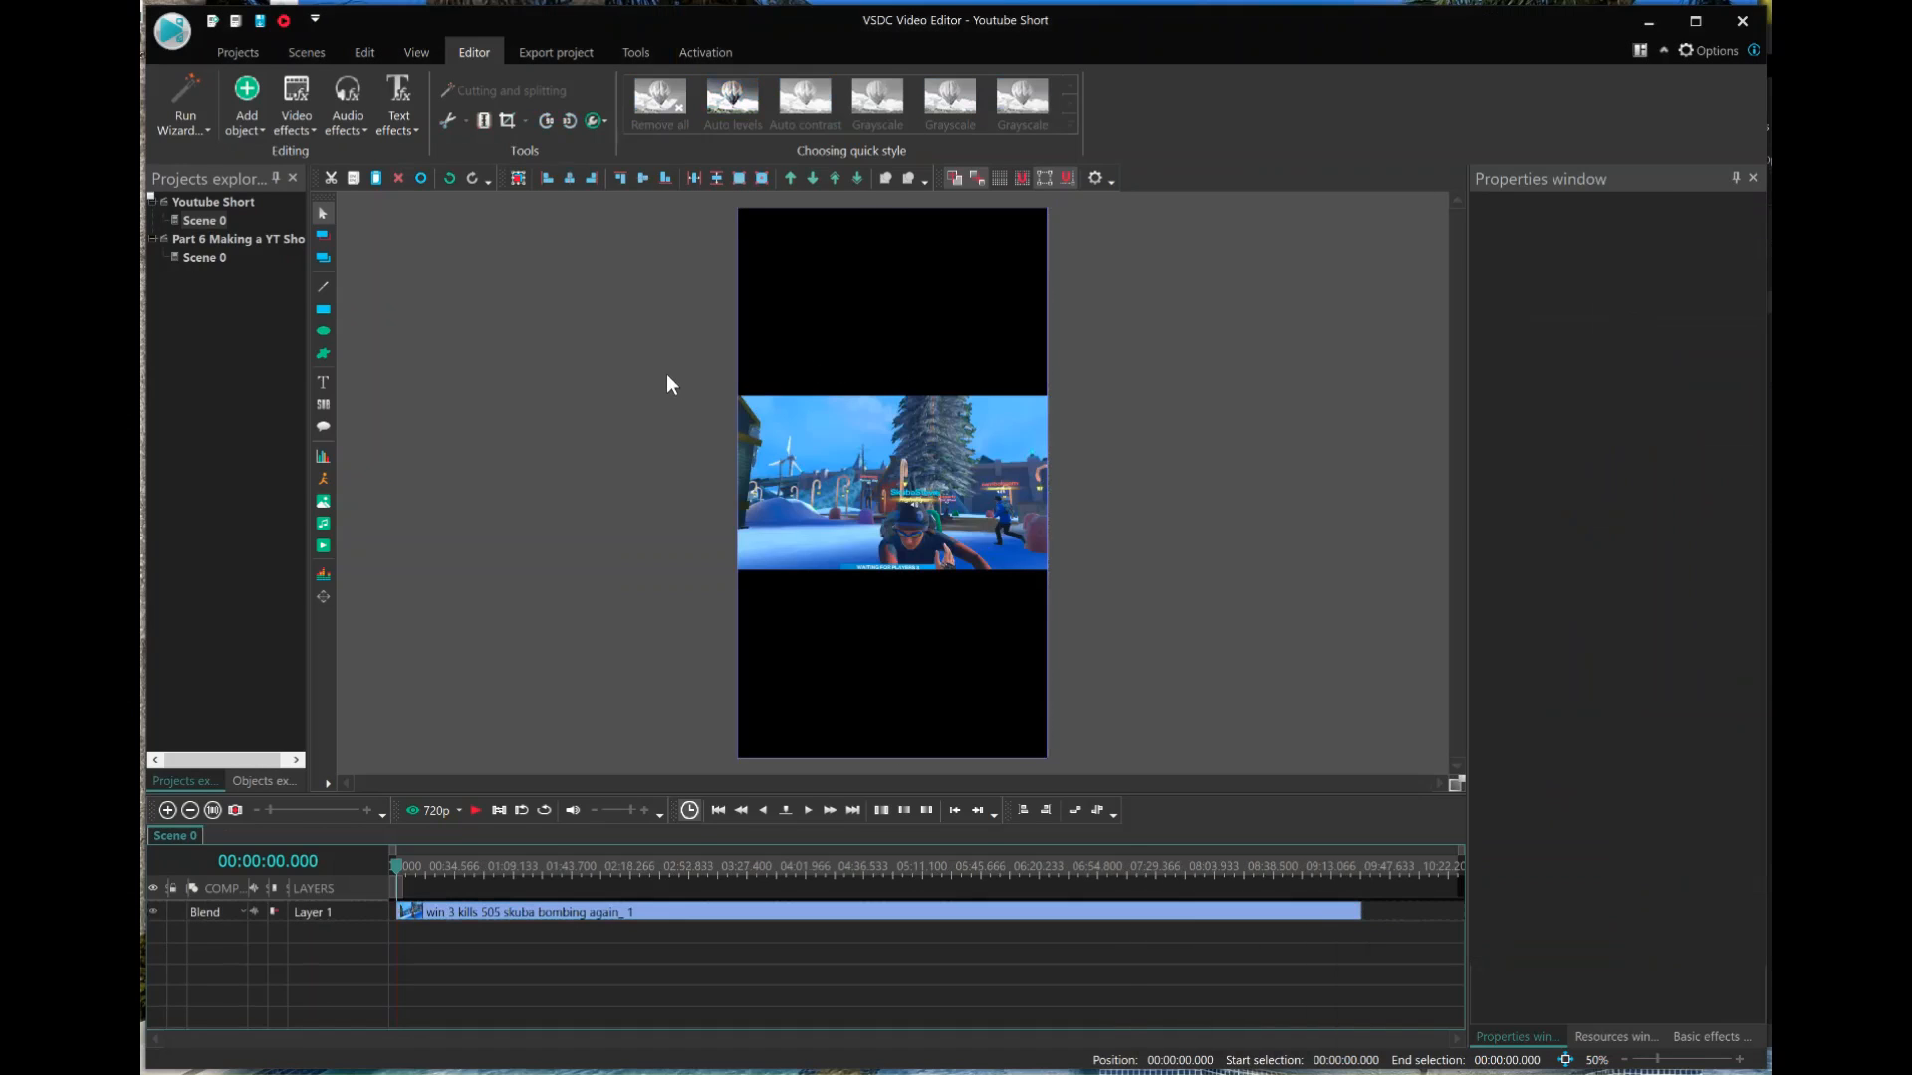
click(791, 475)
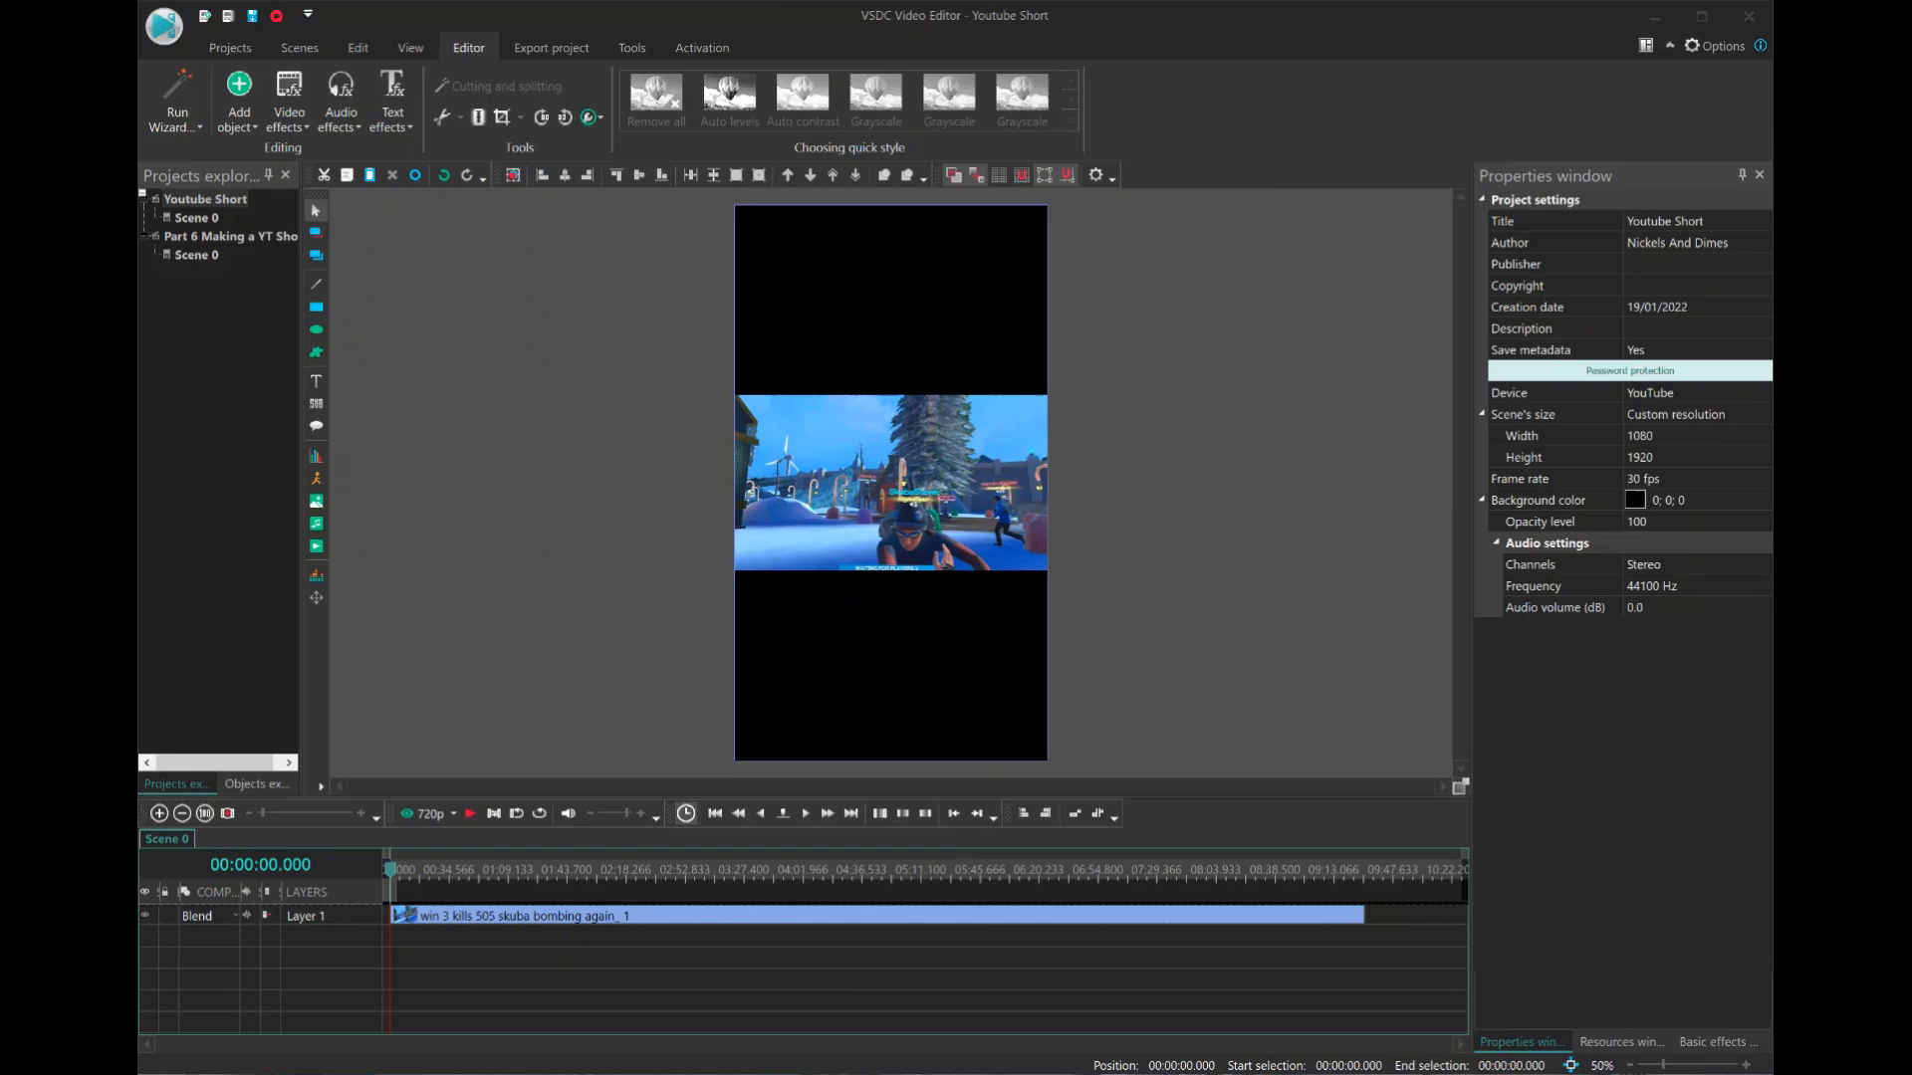
Add the banner image "1. Short Upper GOLD PJ.png" from the "Pop1-Intro and Logos" folder to the scene above the video.
key(alt+Tab)
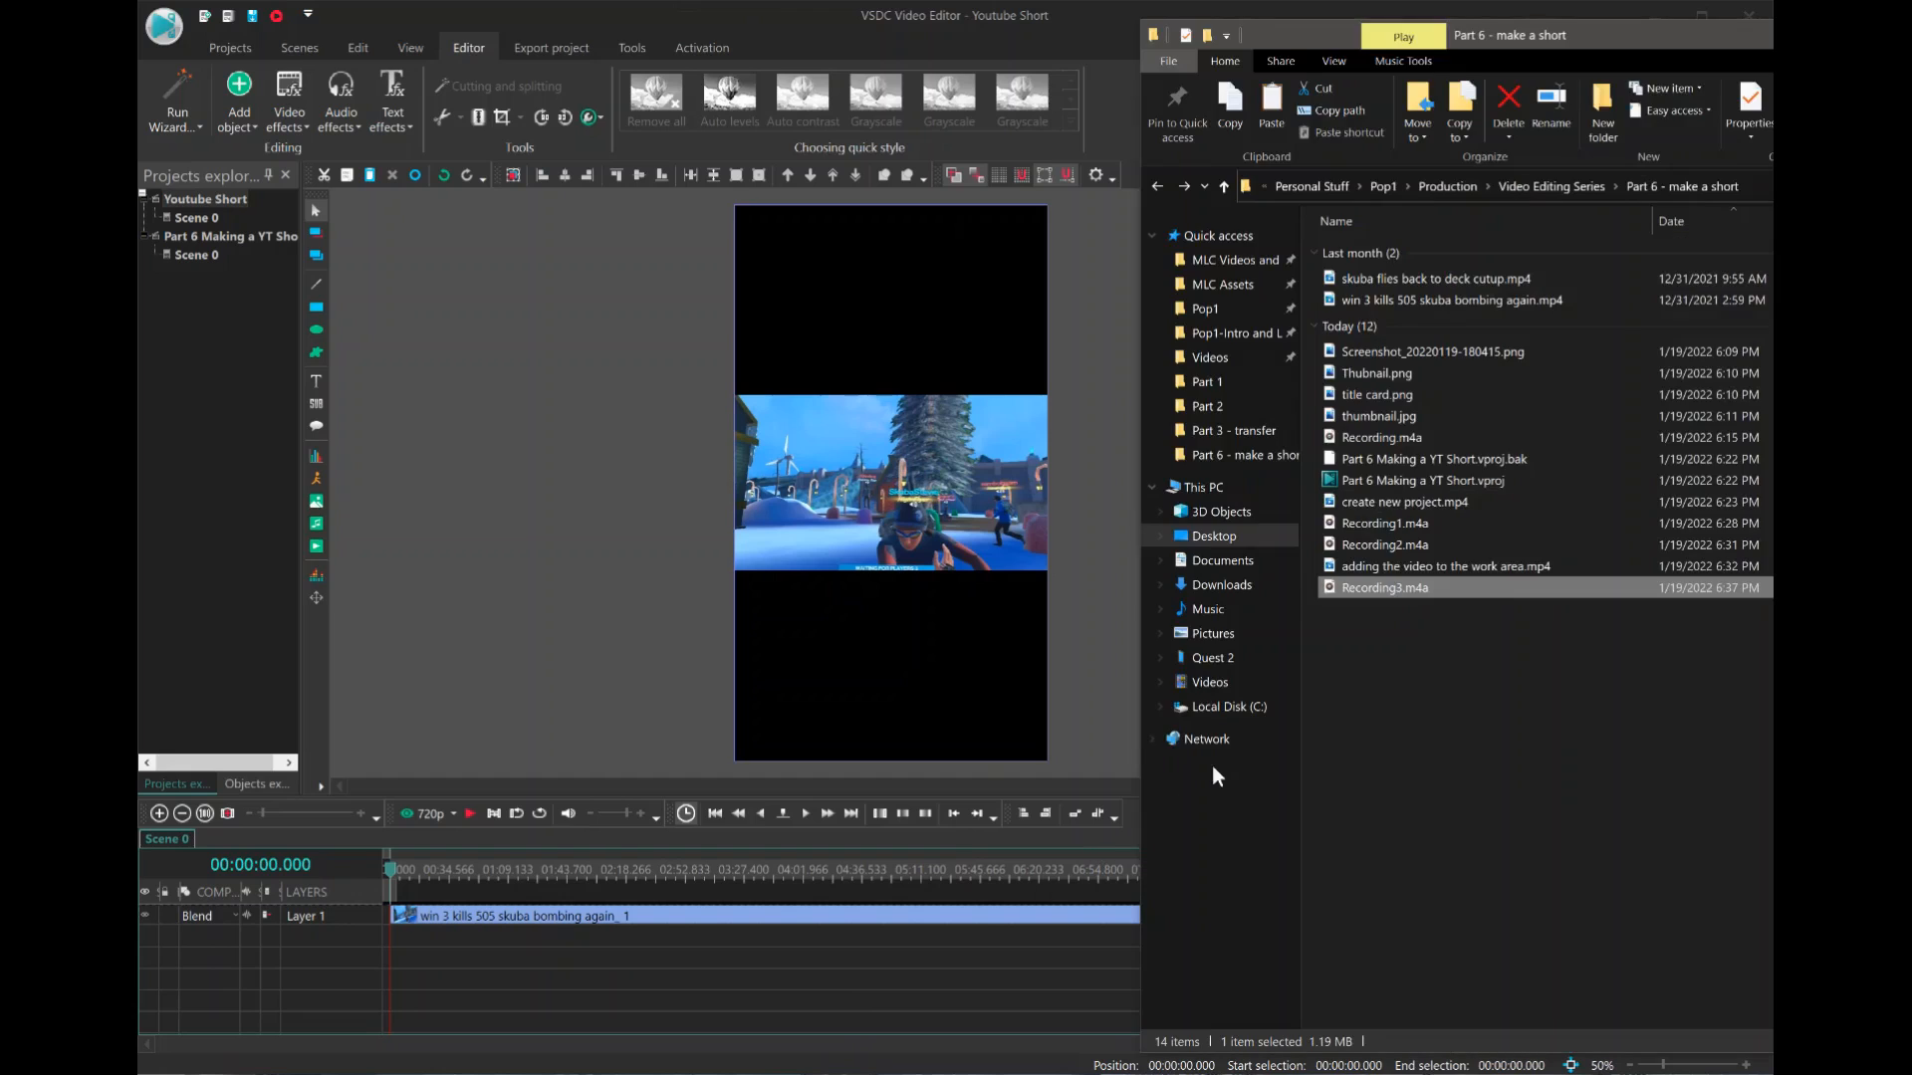
click(1241, 335)
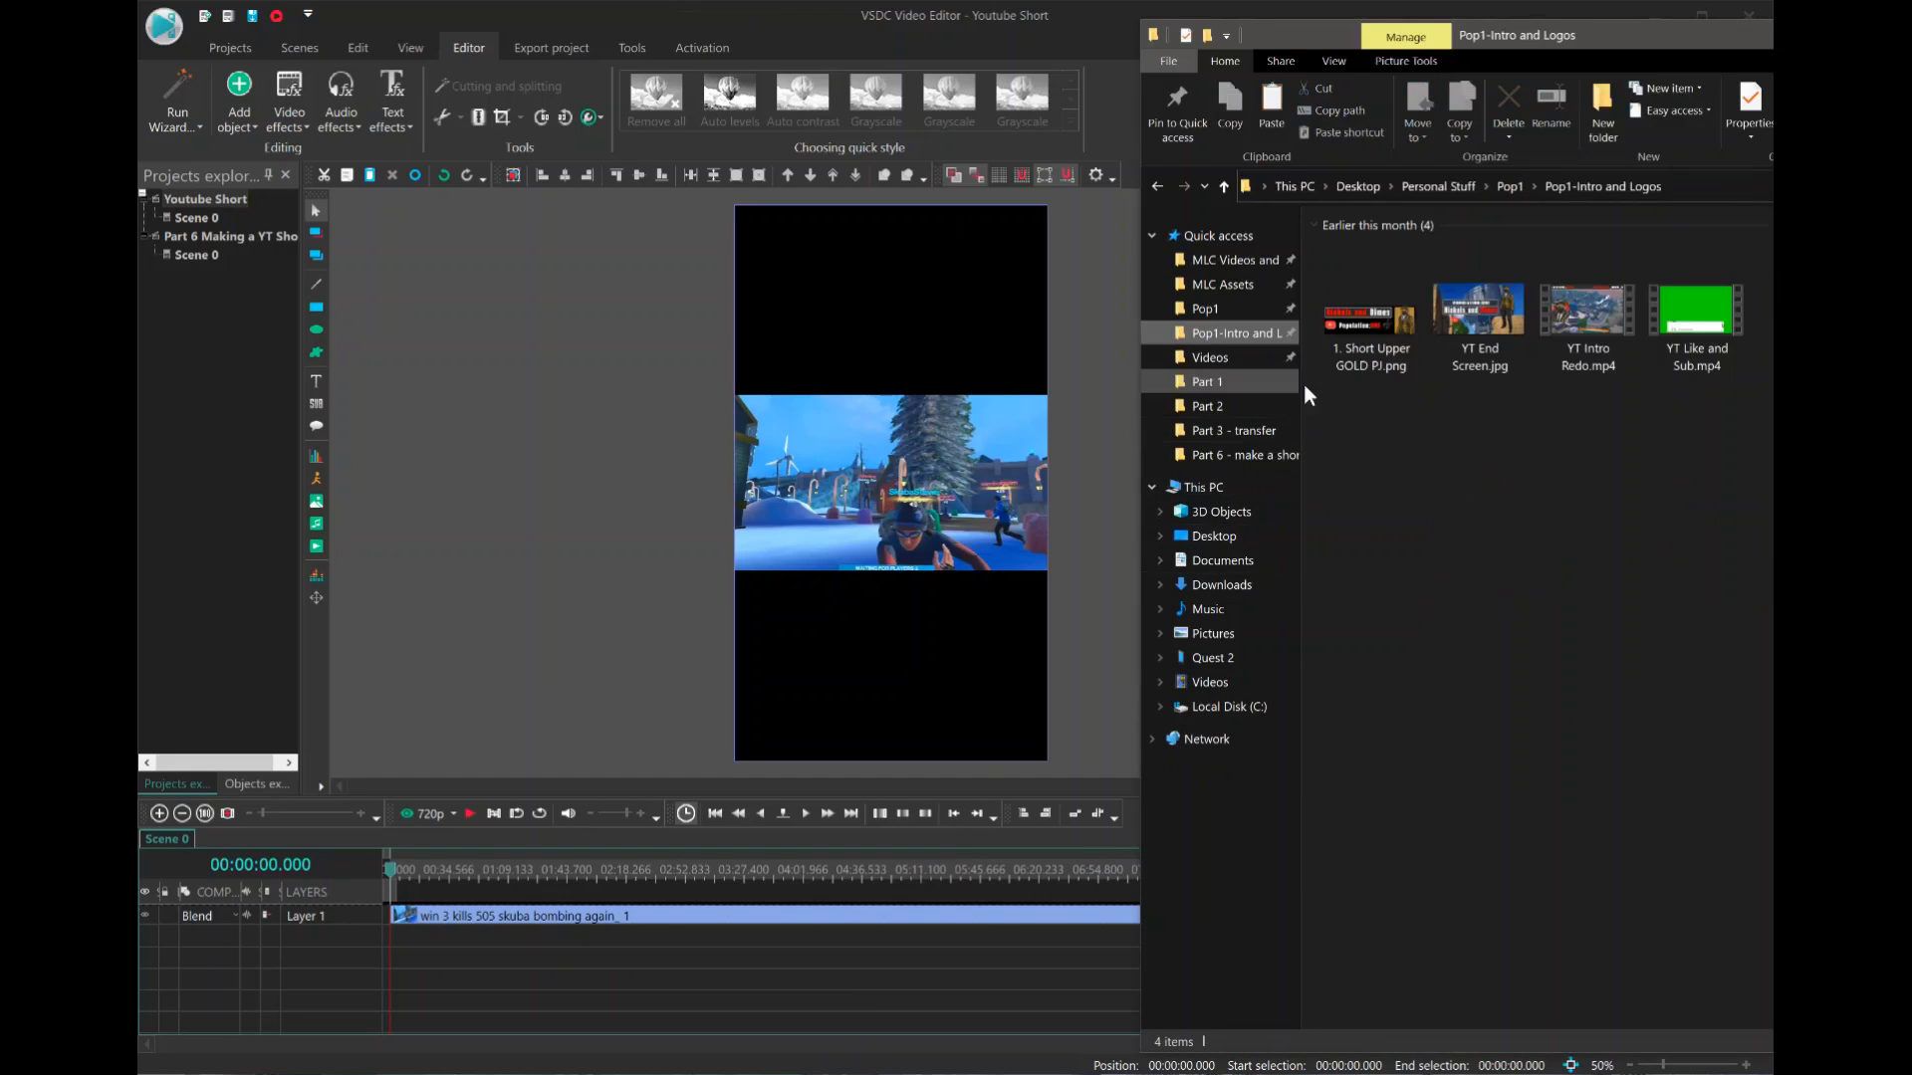
drag(1372, 318, 913, 456)
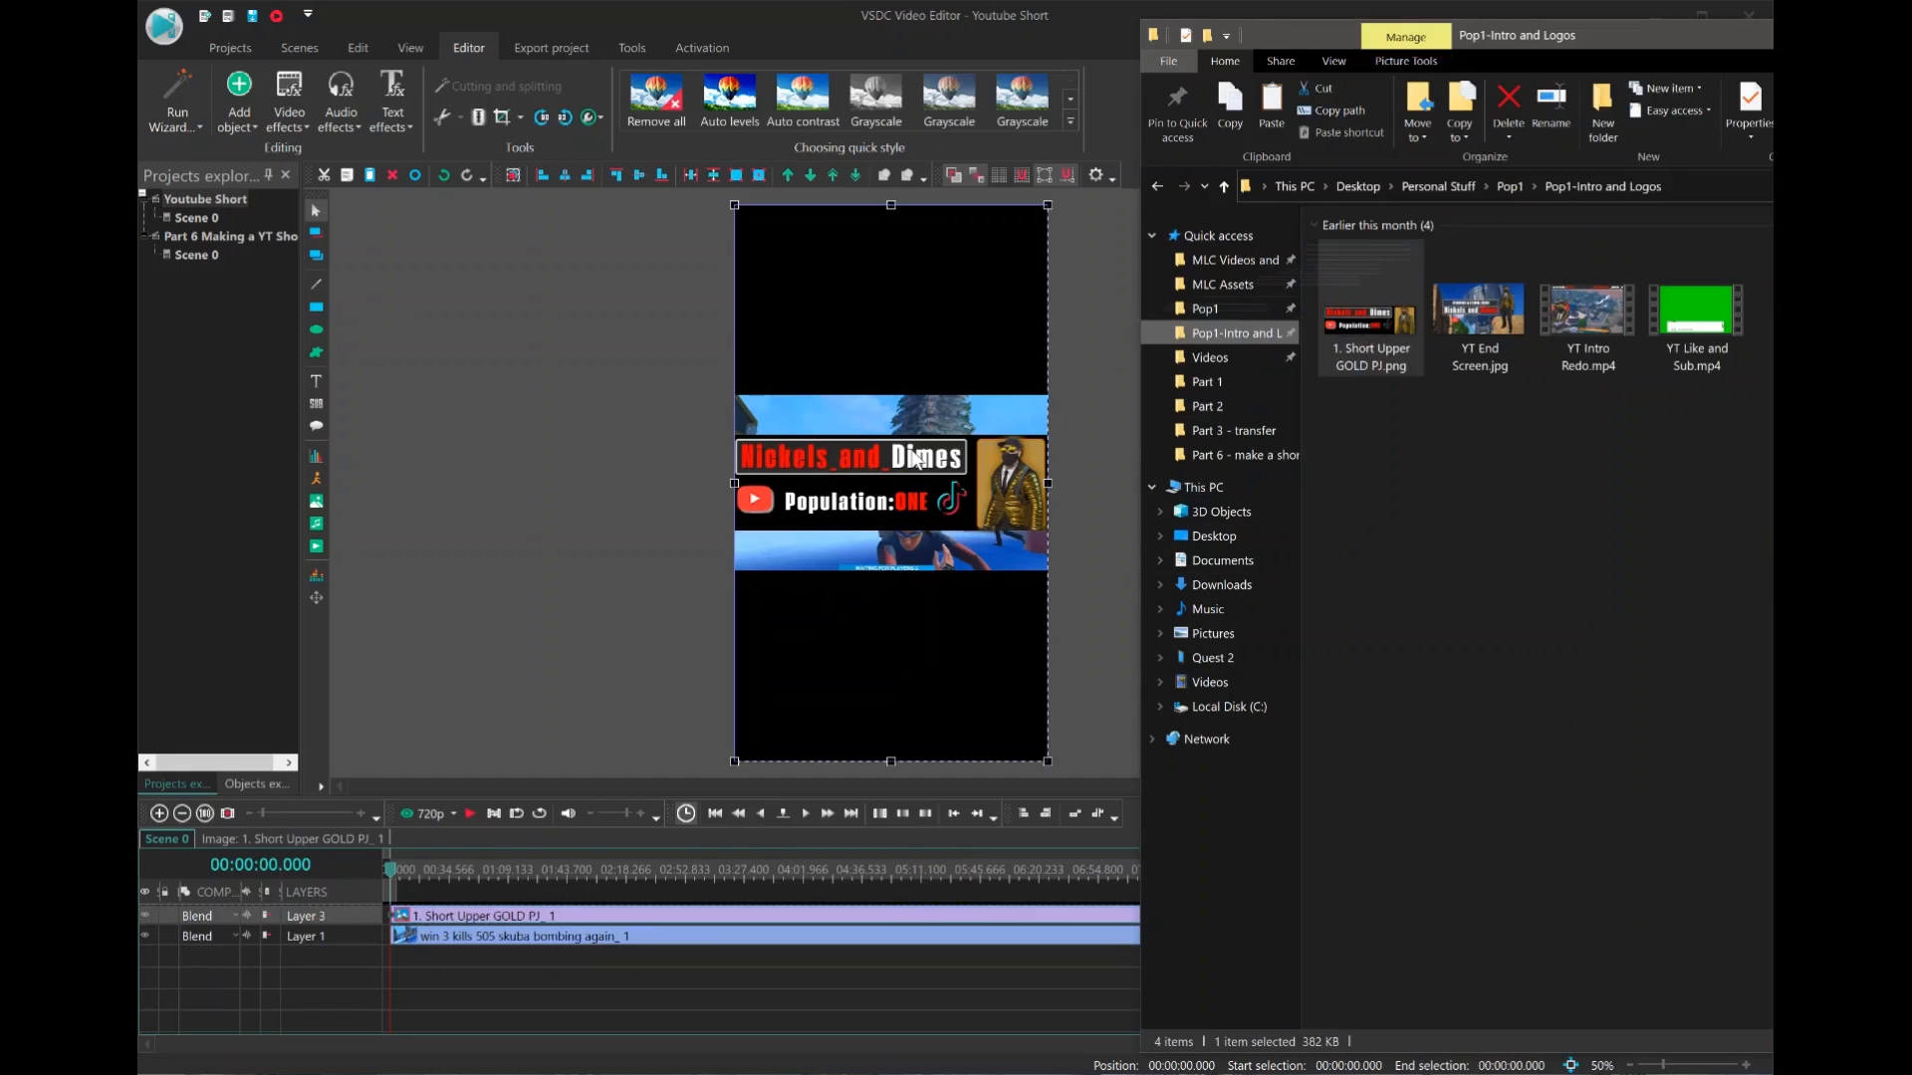
click(667, 474)
click(668, 468)
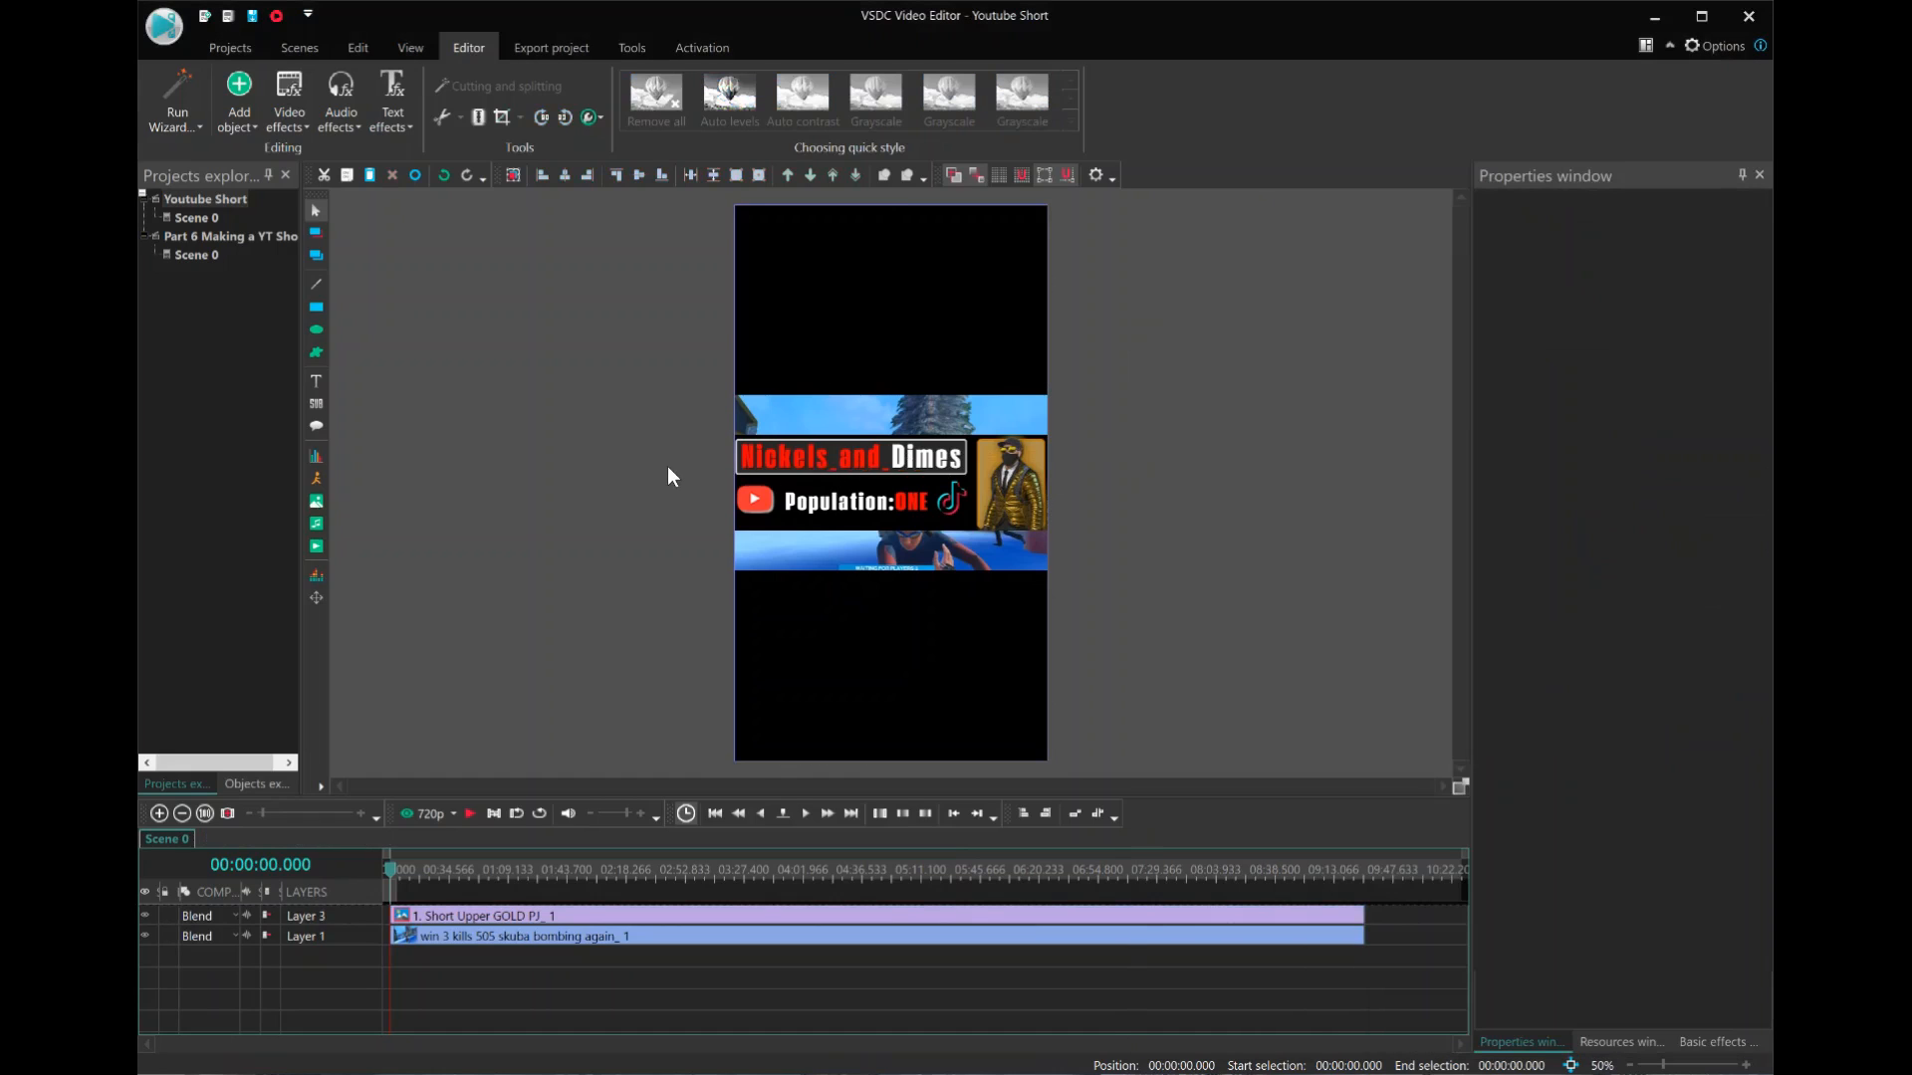
Shrink the banner image up to the top edge of the frame and set its height to 320 px.
click(810, 472)
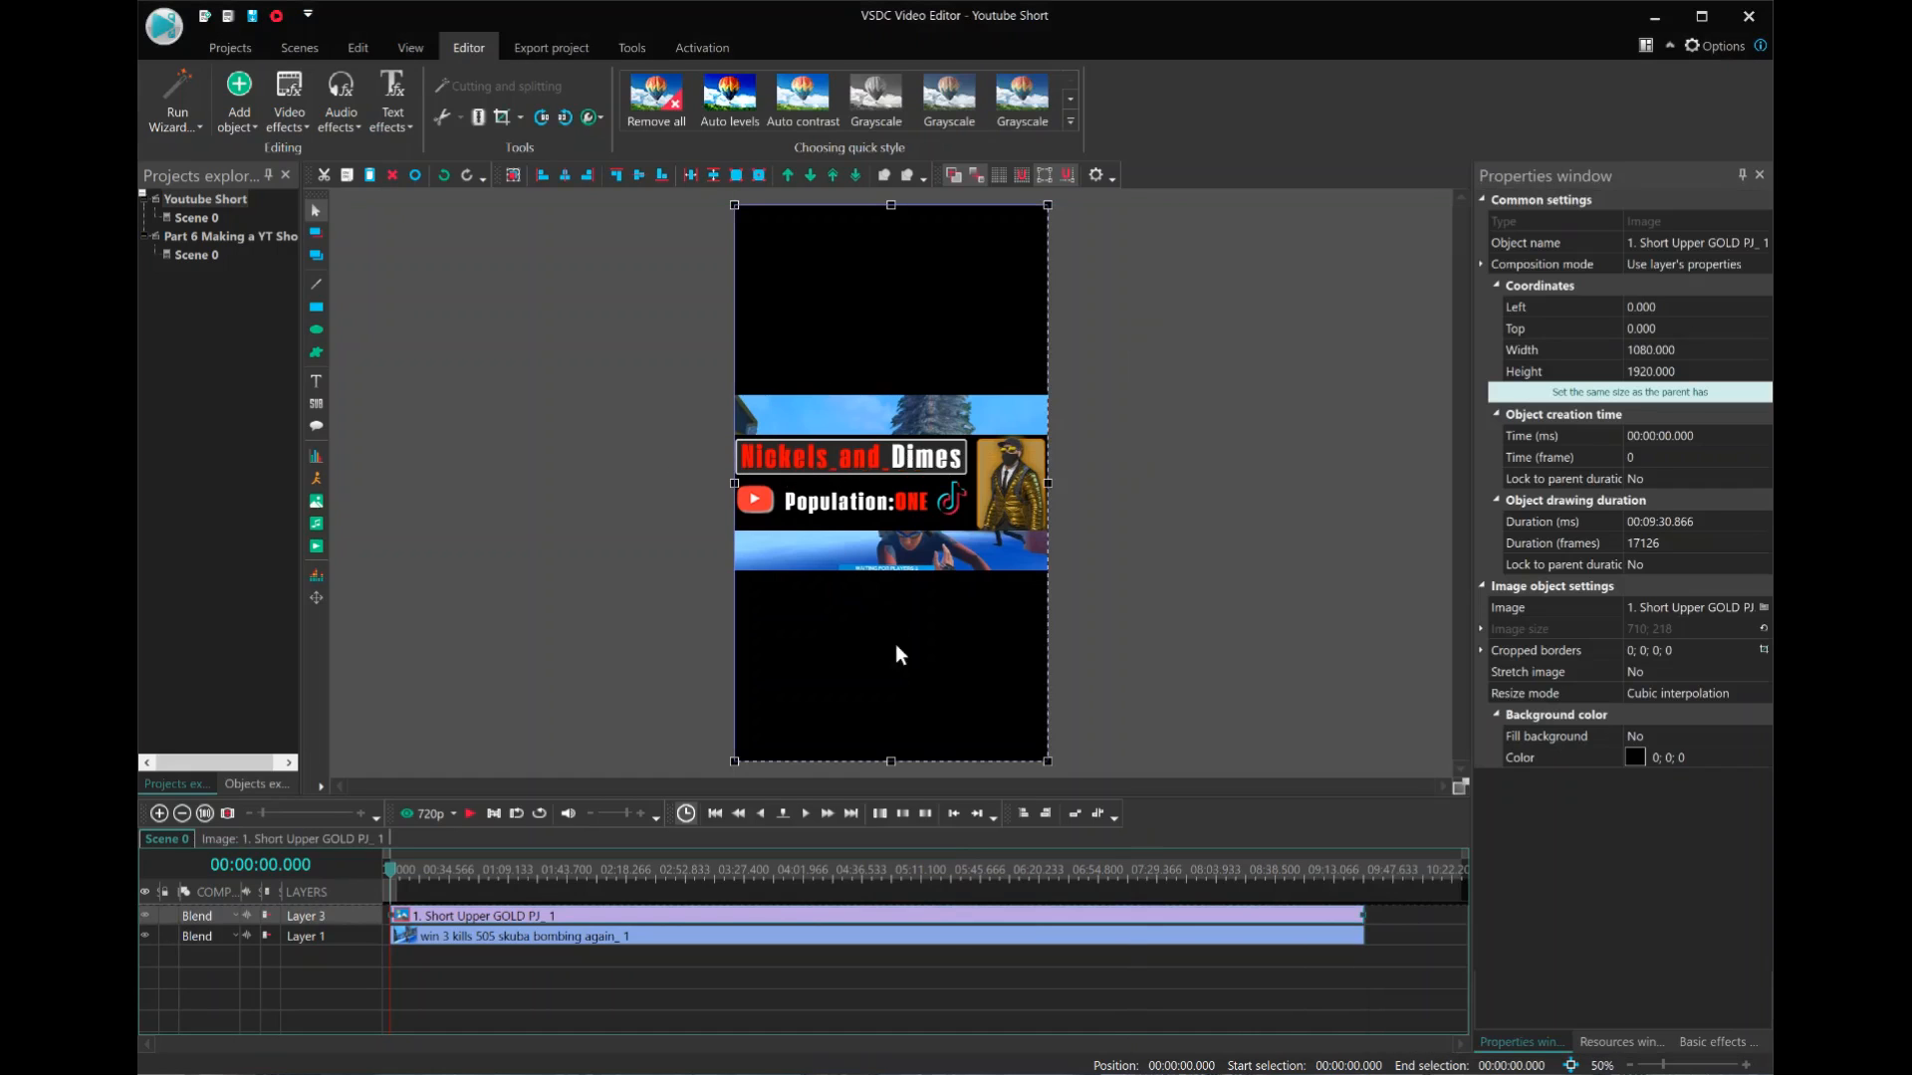
drag(892, 763, 900, 321)
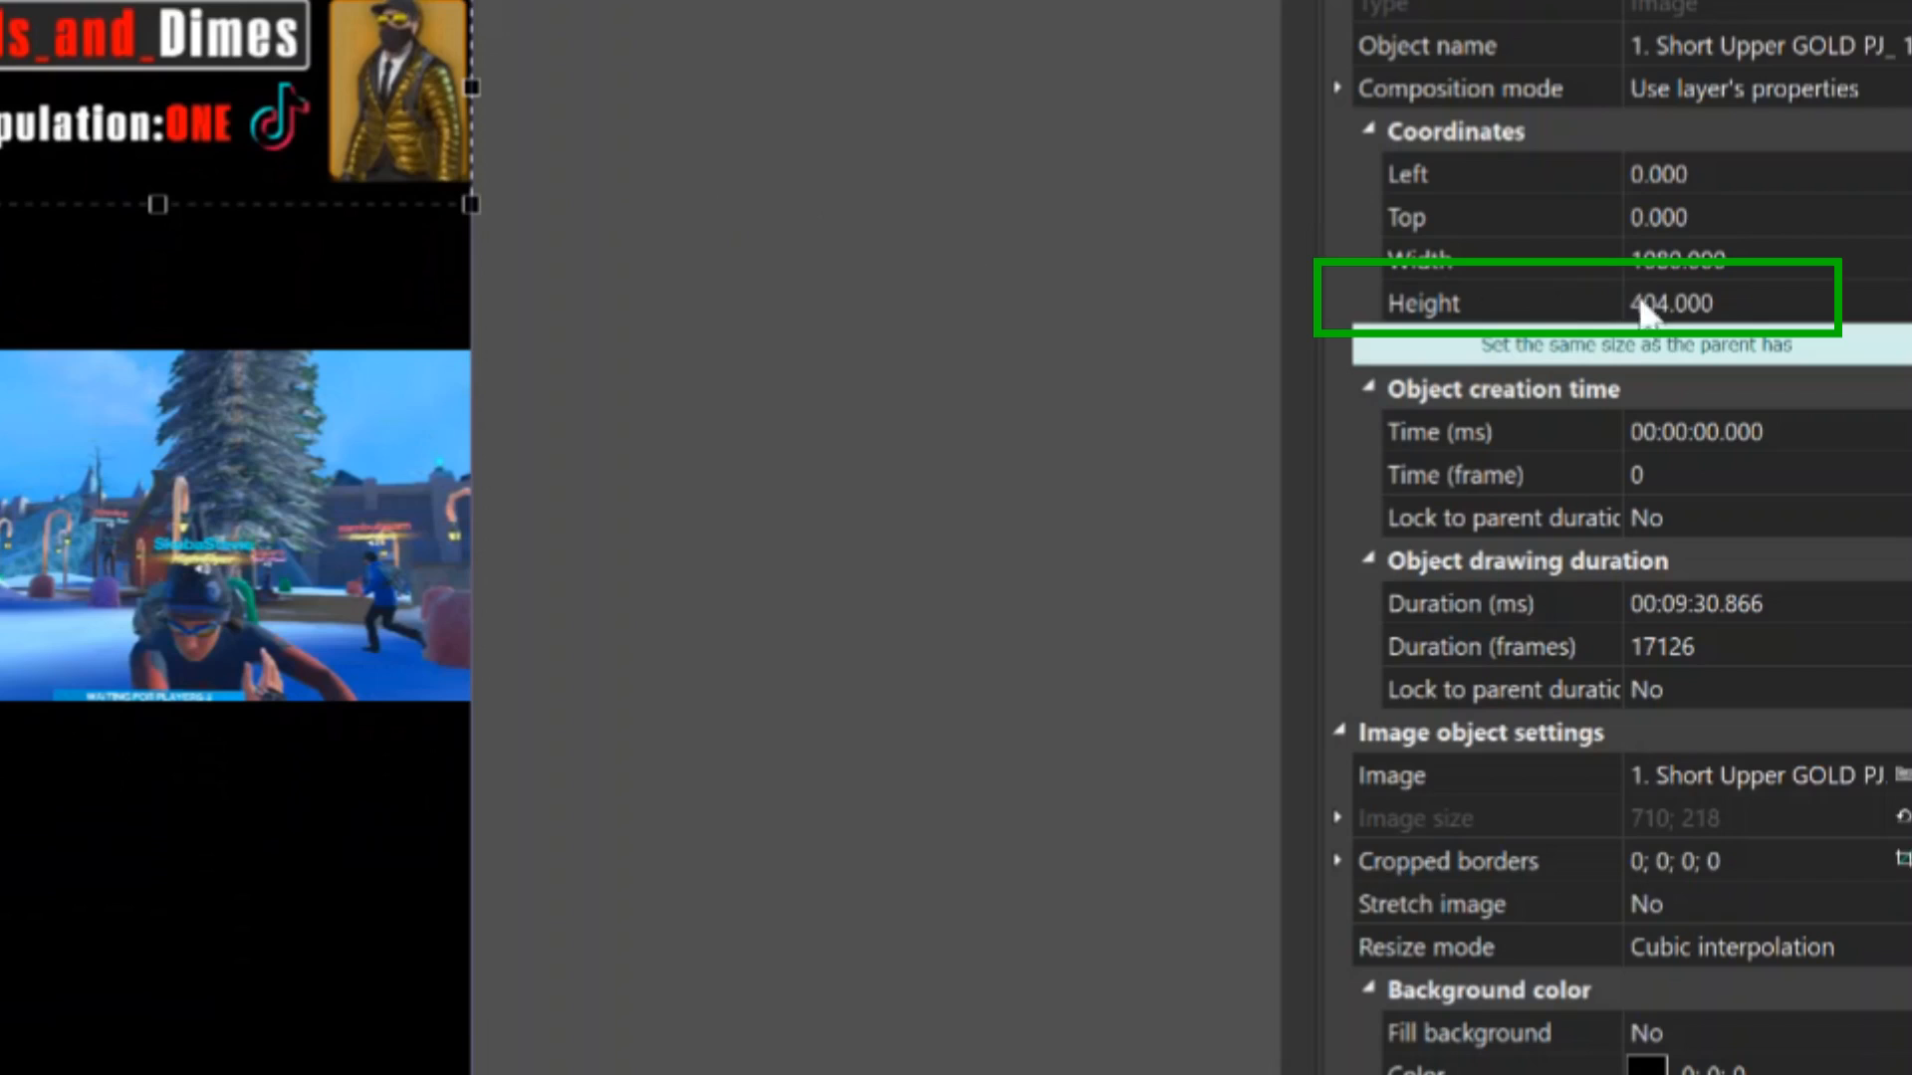
click(1749, 301)
drag(1753, 301, 1621, 303)
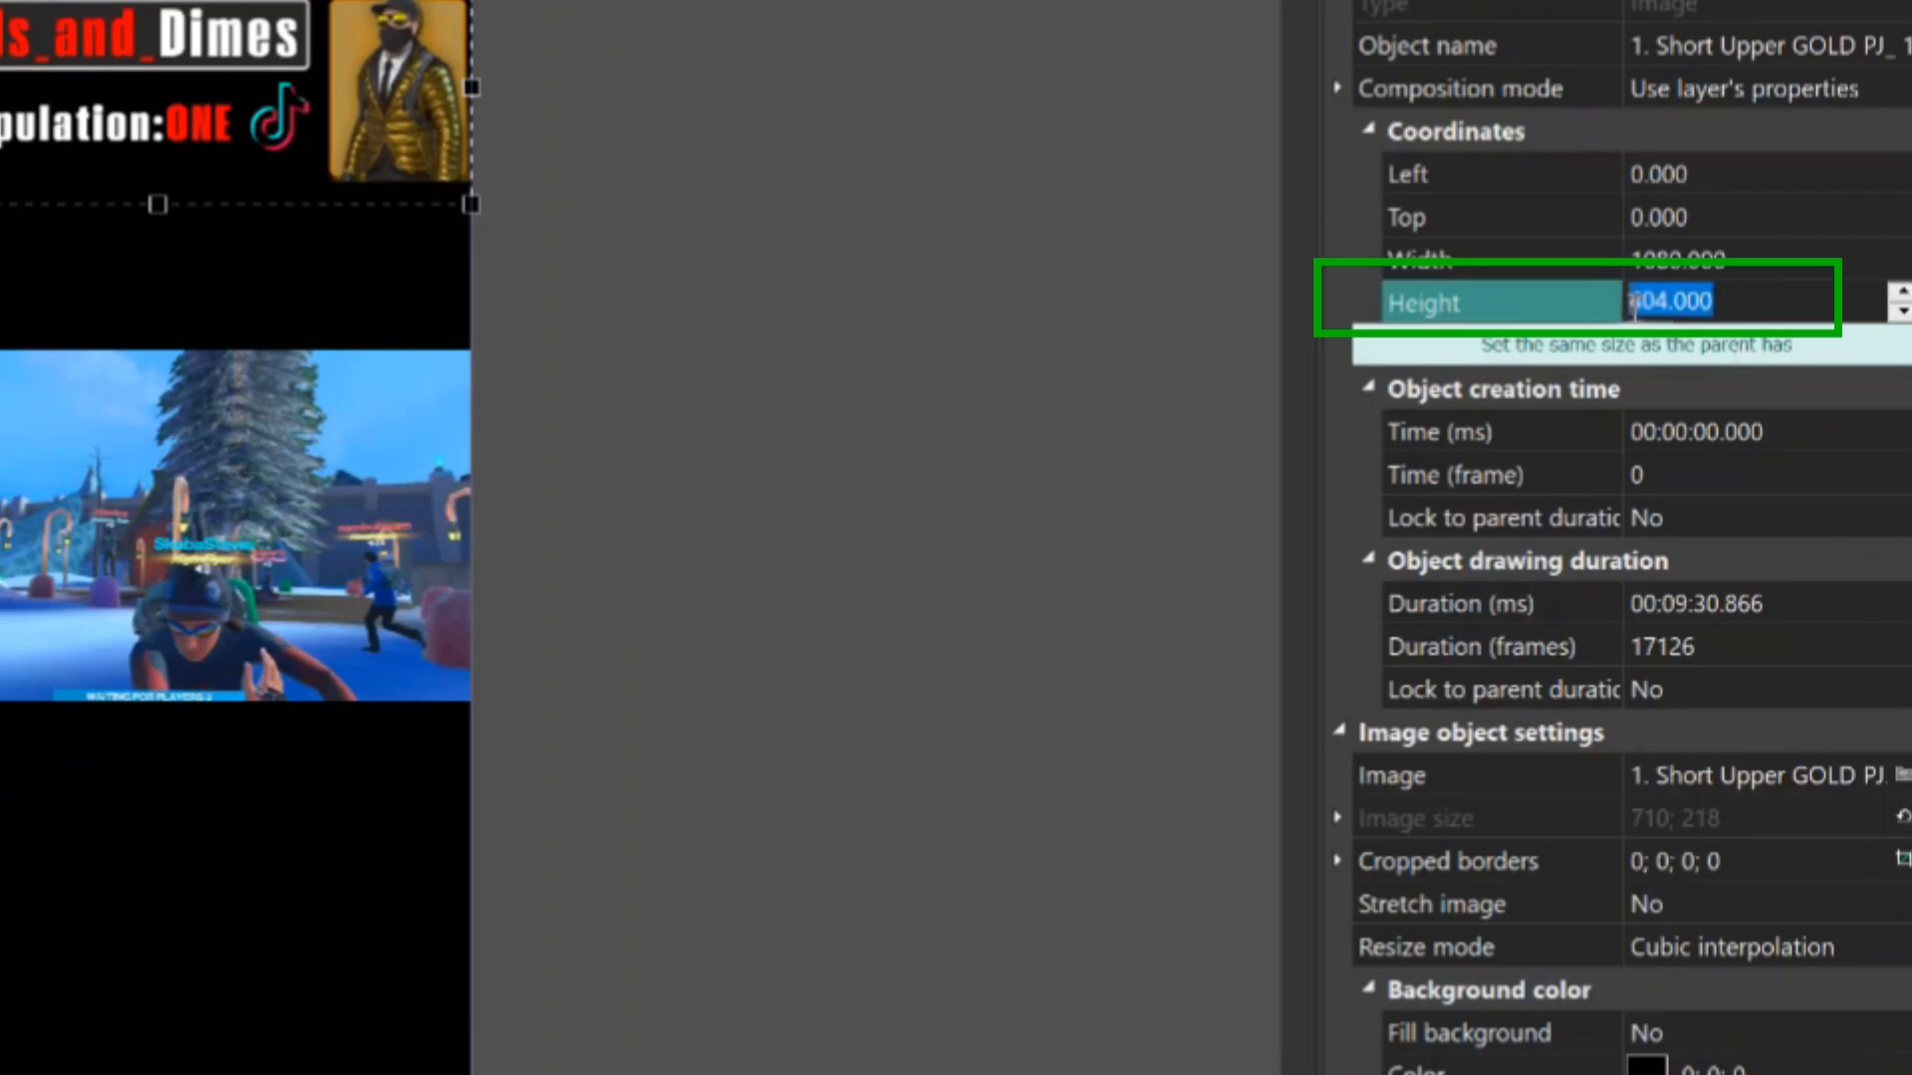
text(32)
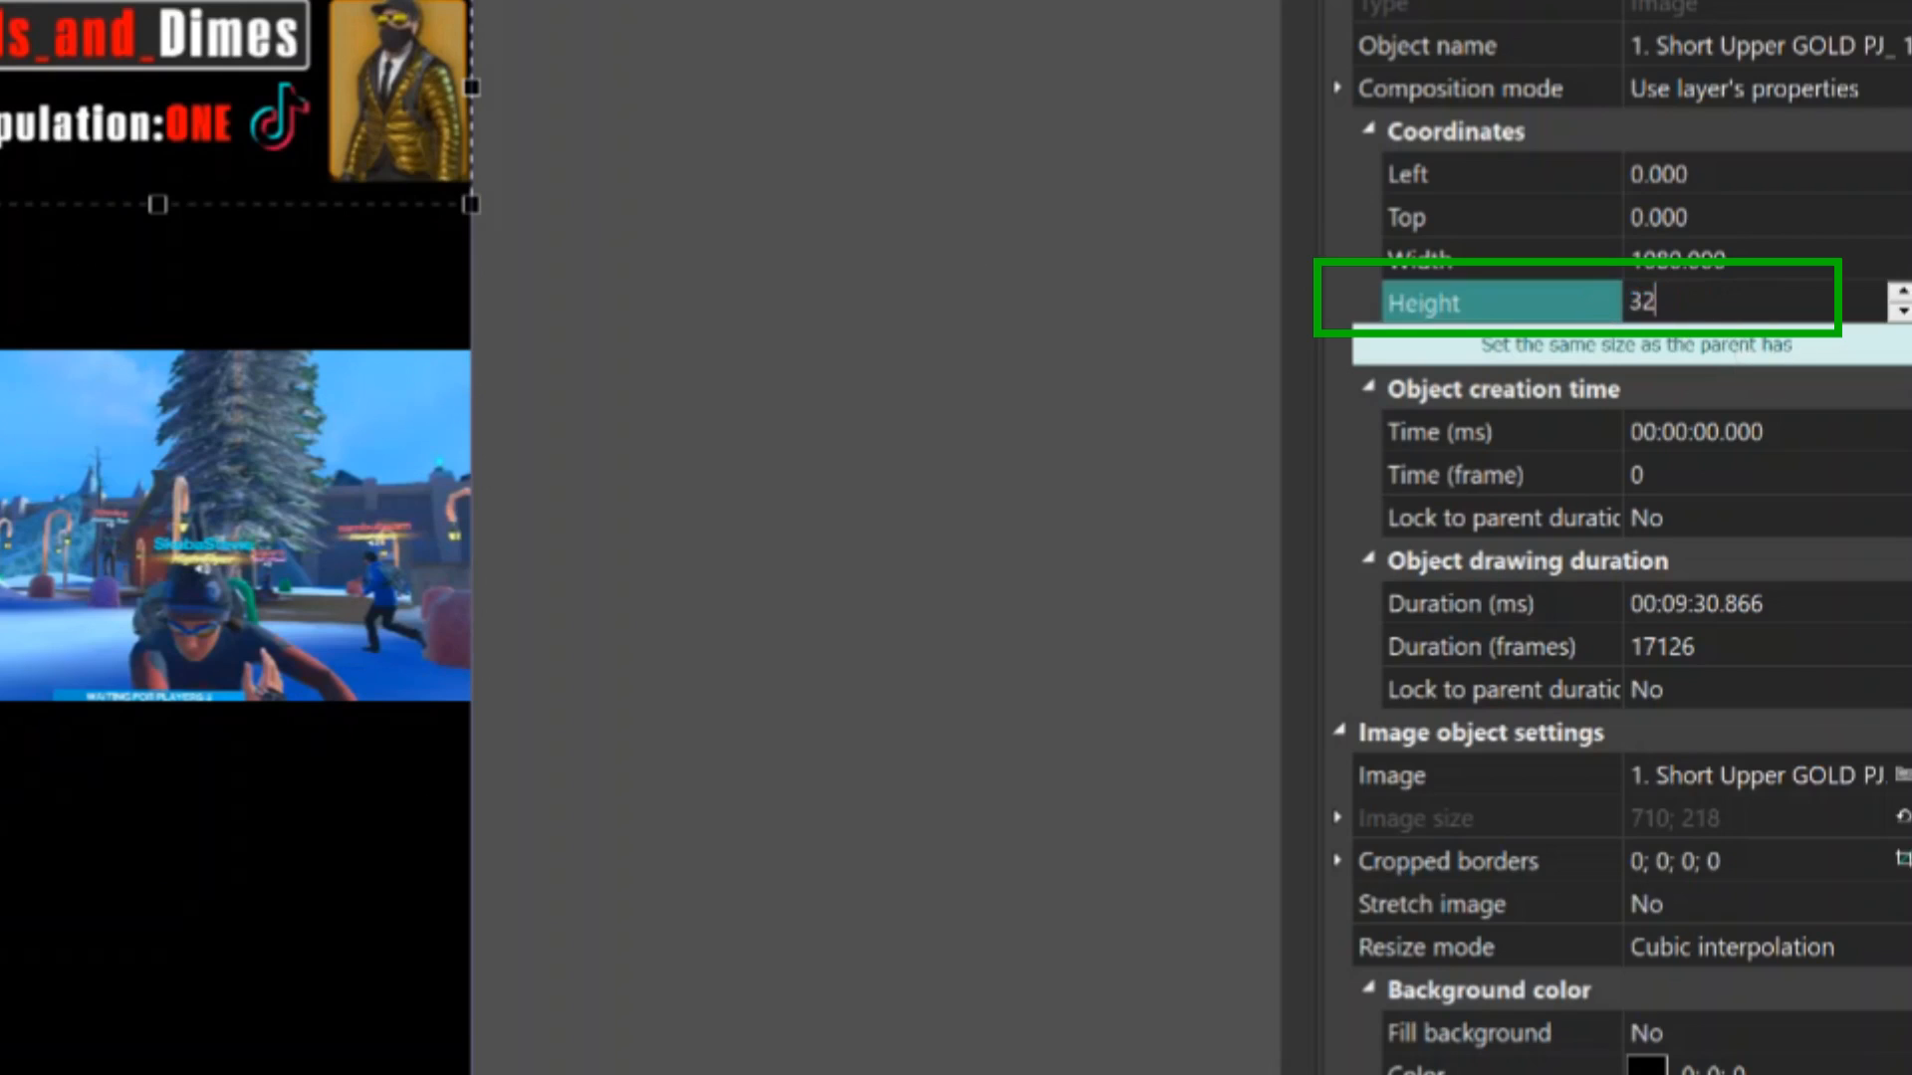
text(0)
key(Return)
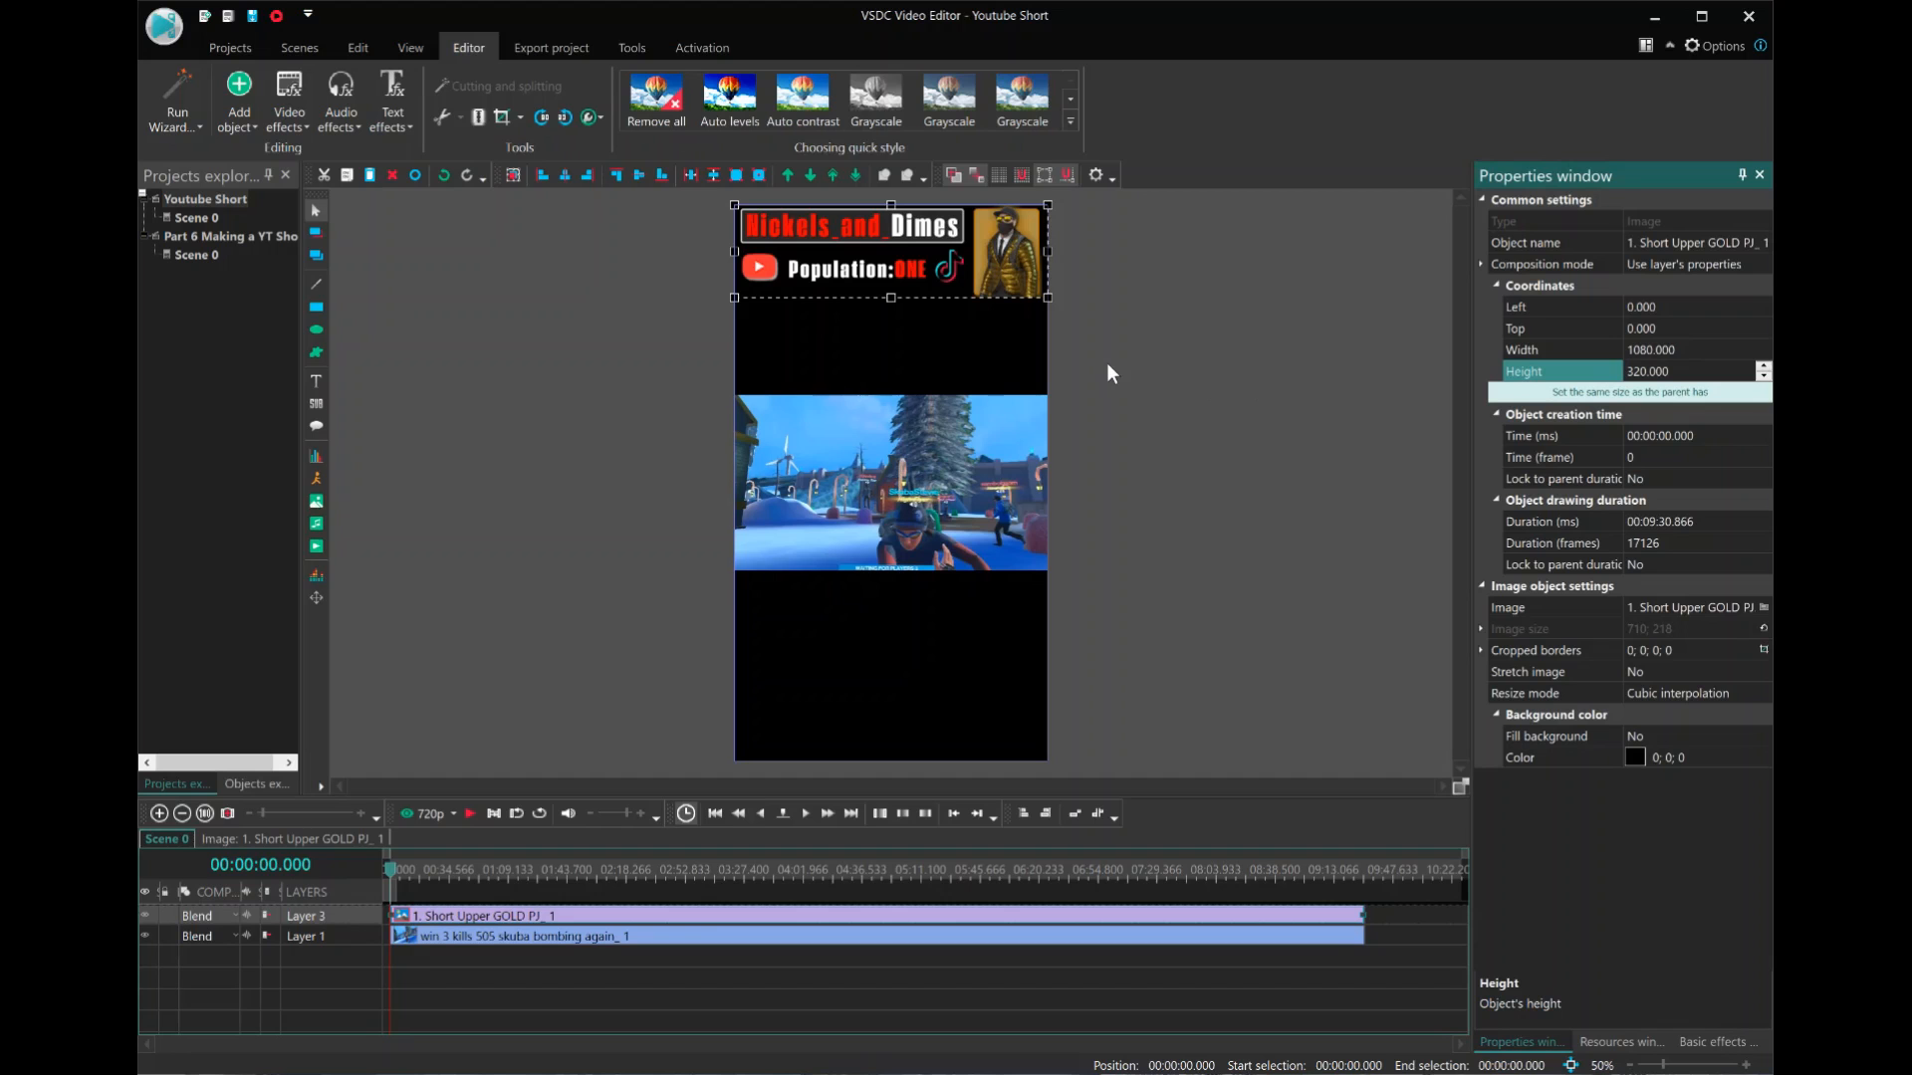
click(1109, 368)
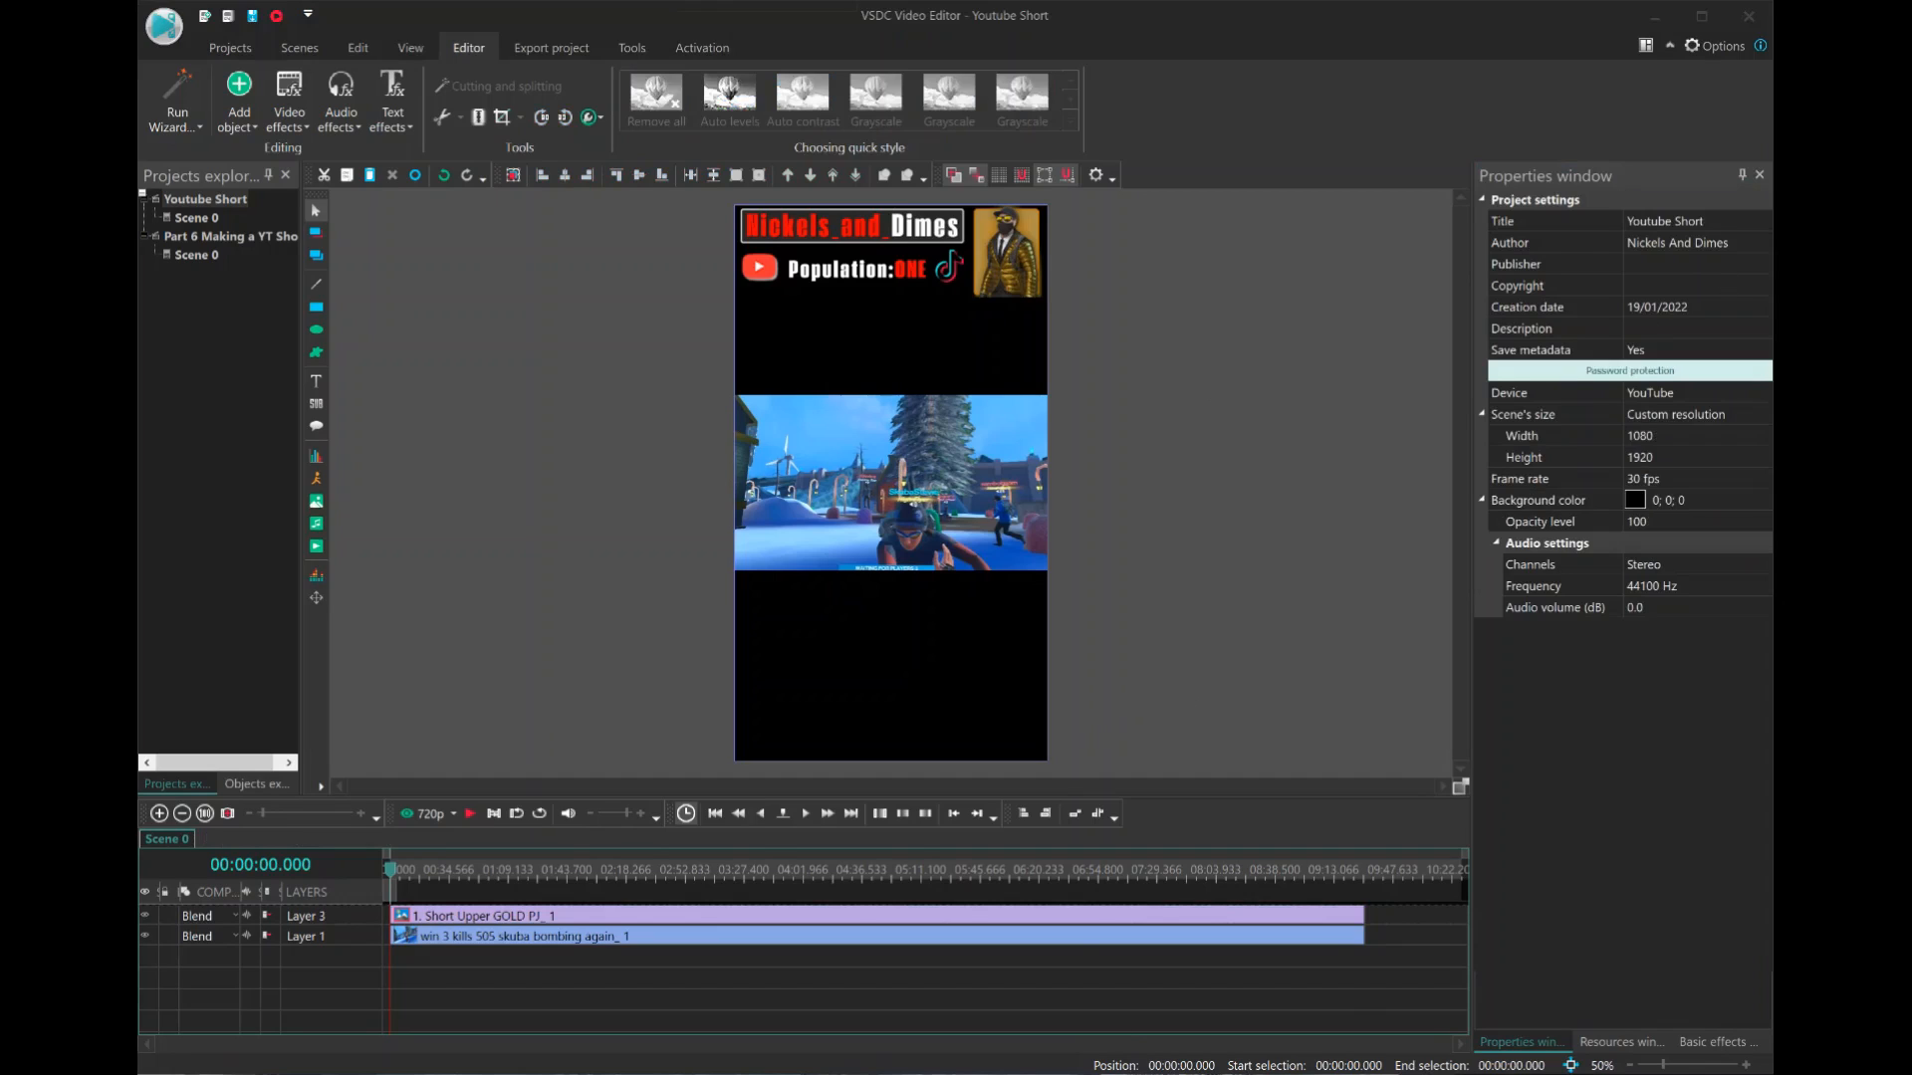
click(1073, 1073)
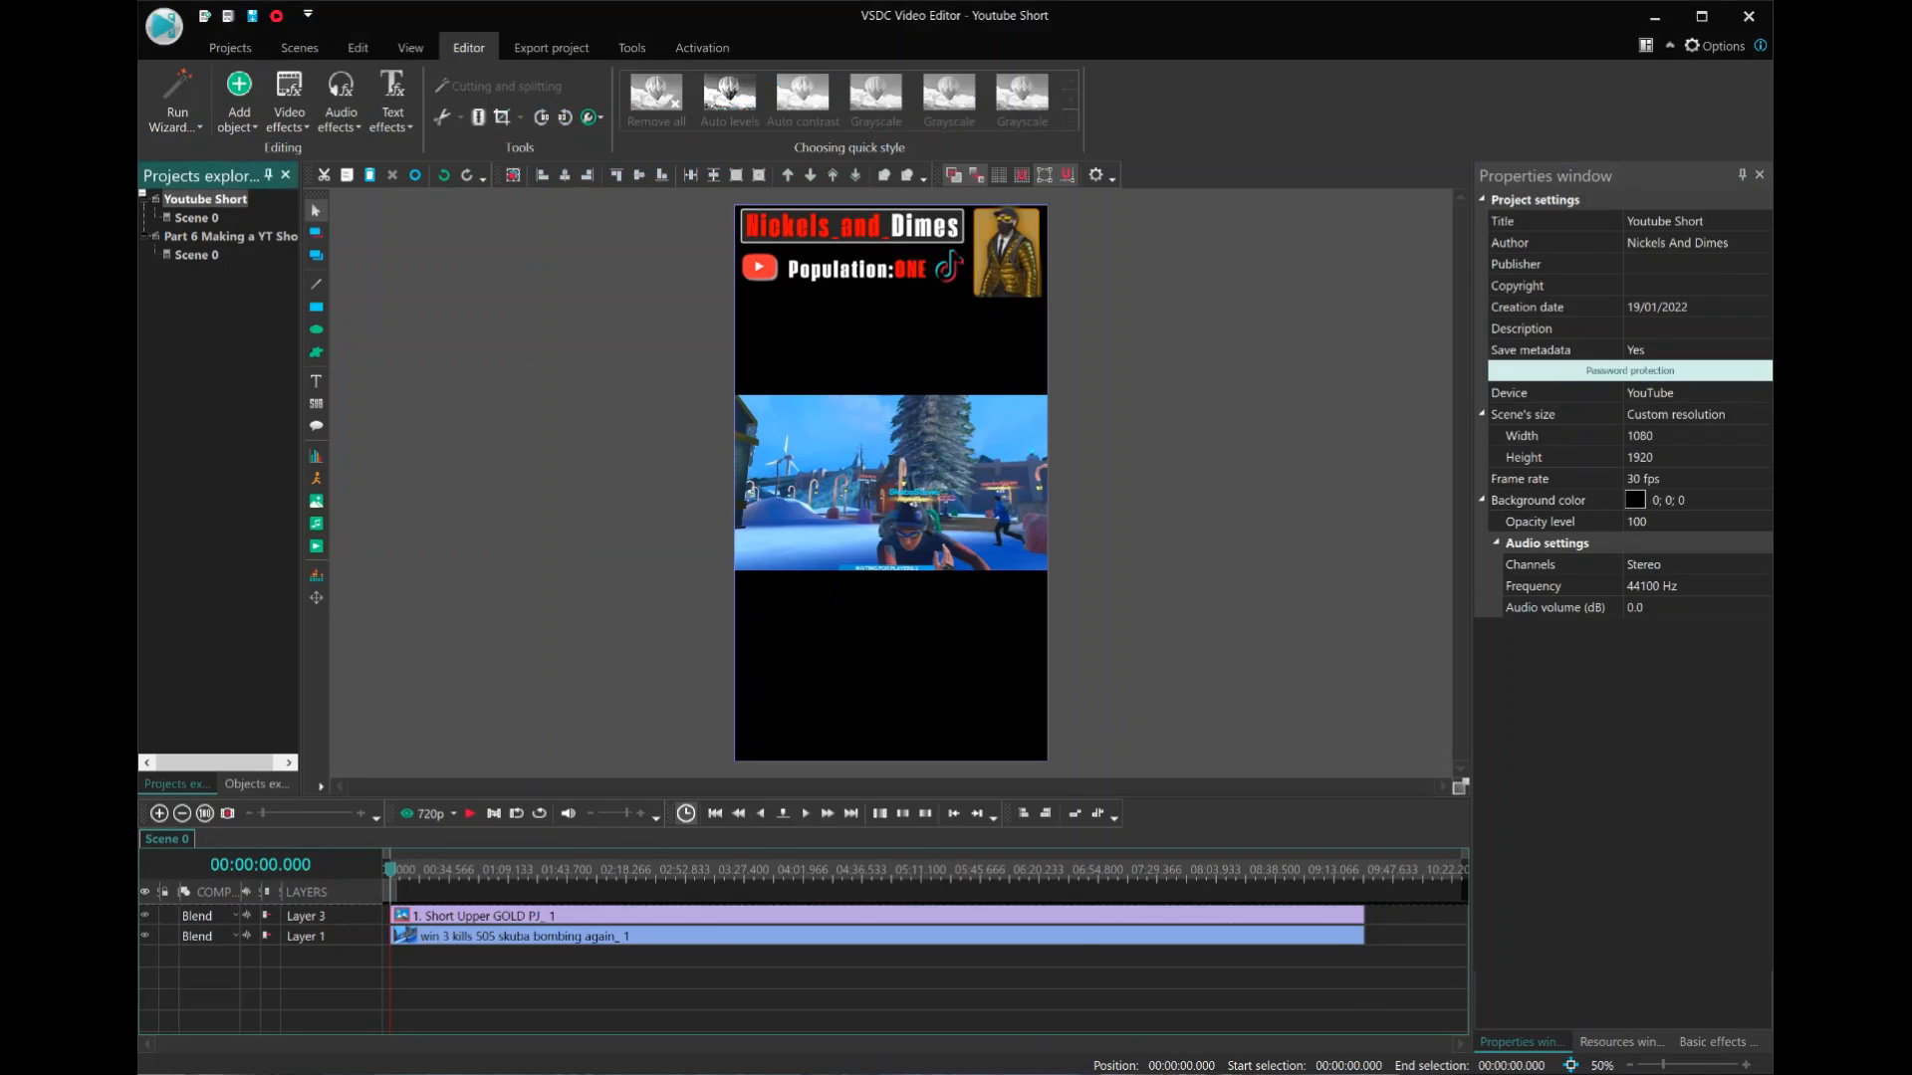
key(alt+Tab)
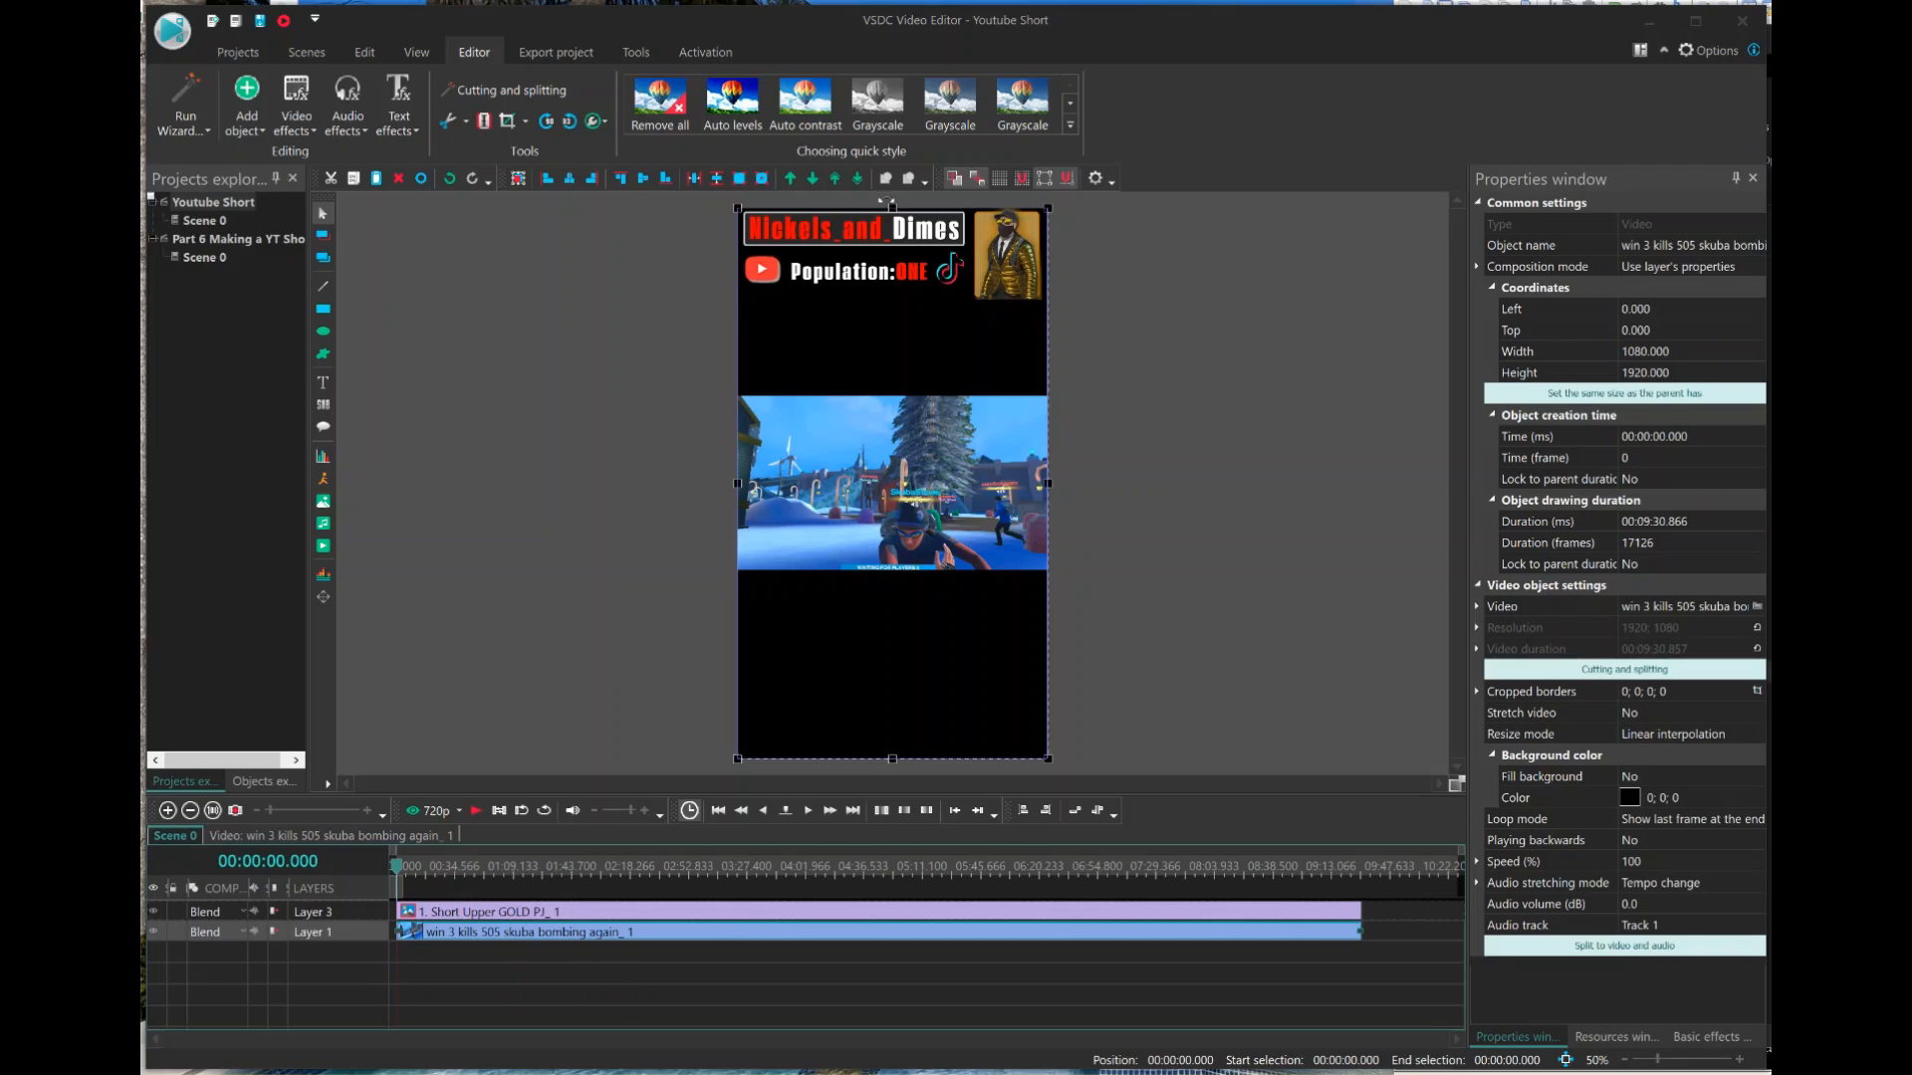
Resize the gameplay video to begin directly below the banner, about 1394 px high and about 2468 px wide.
drag(892, 208, 877, 299)
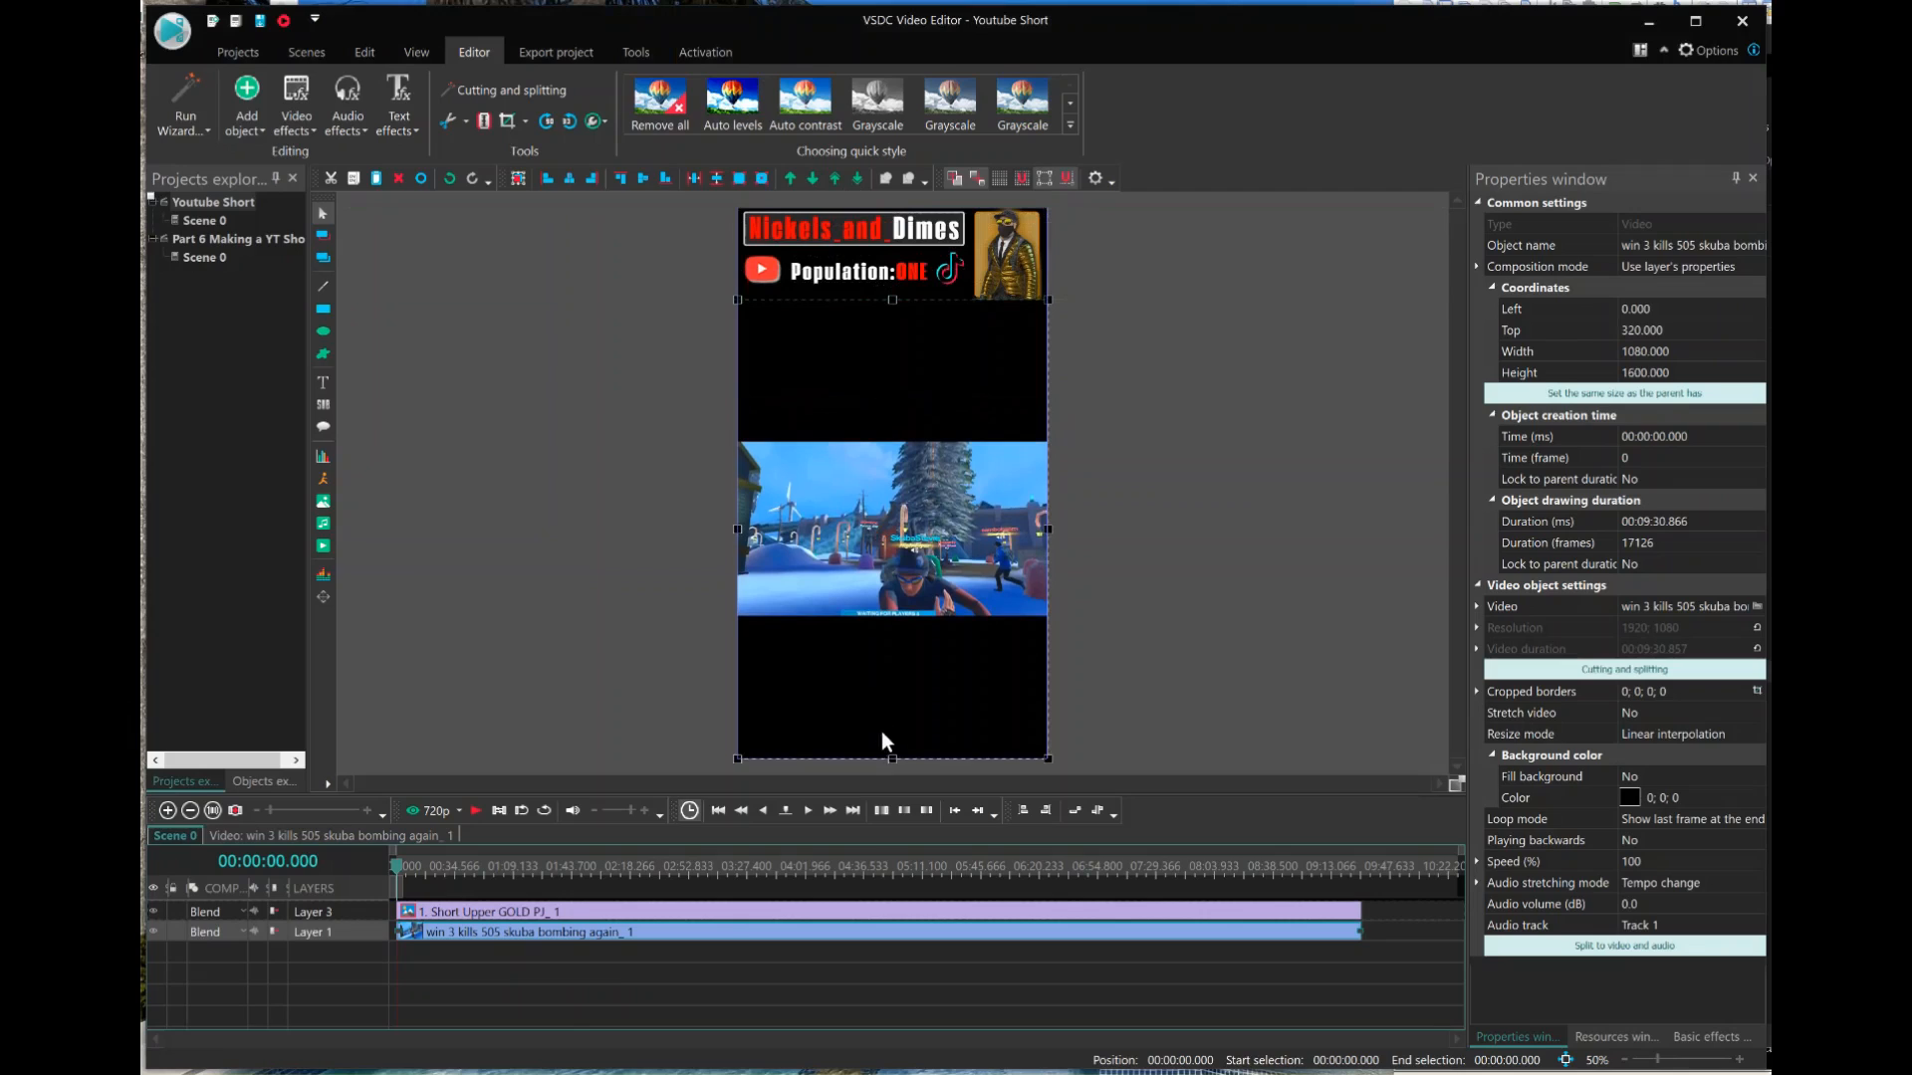
drag(891, 757, 891, 700)
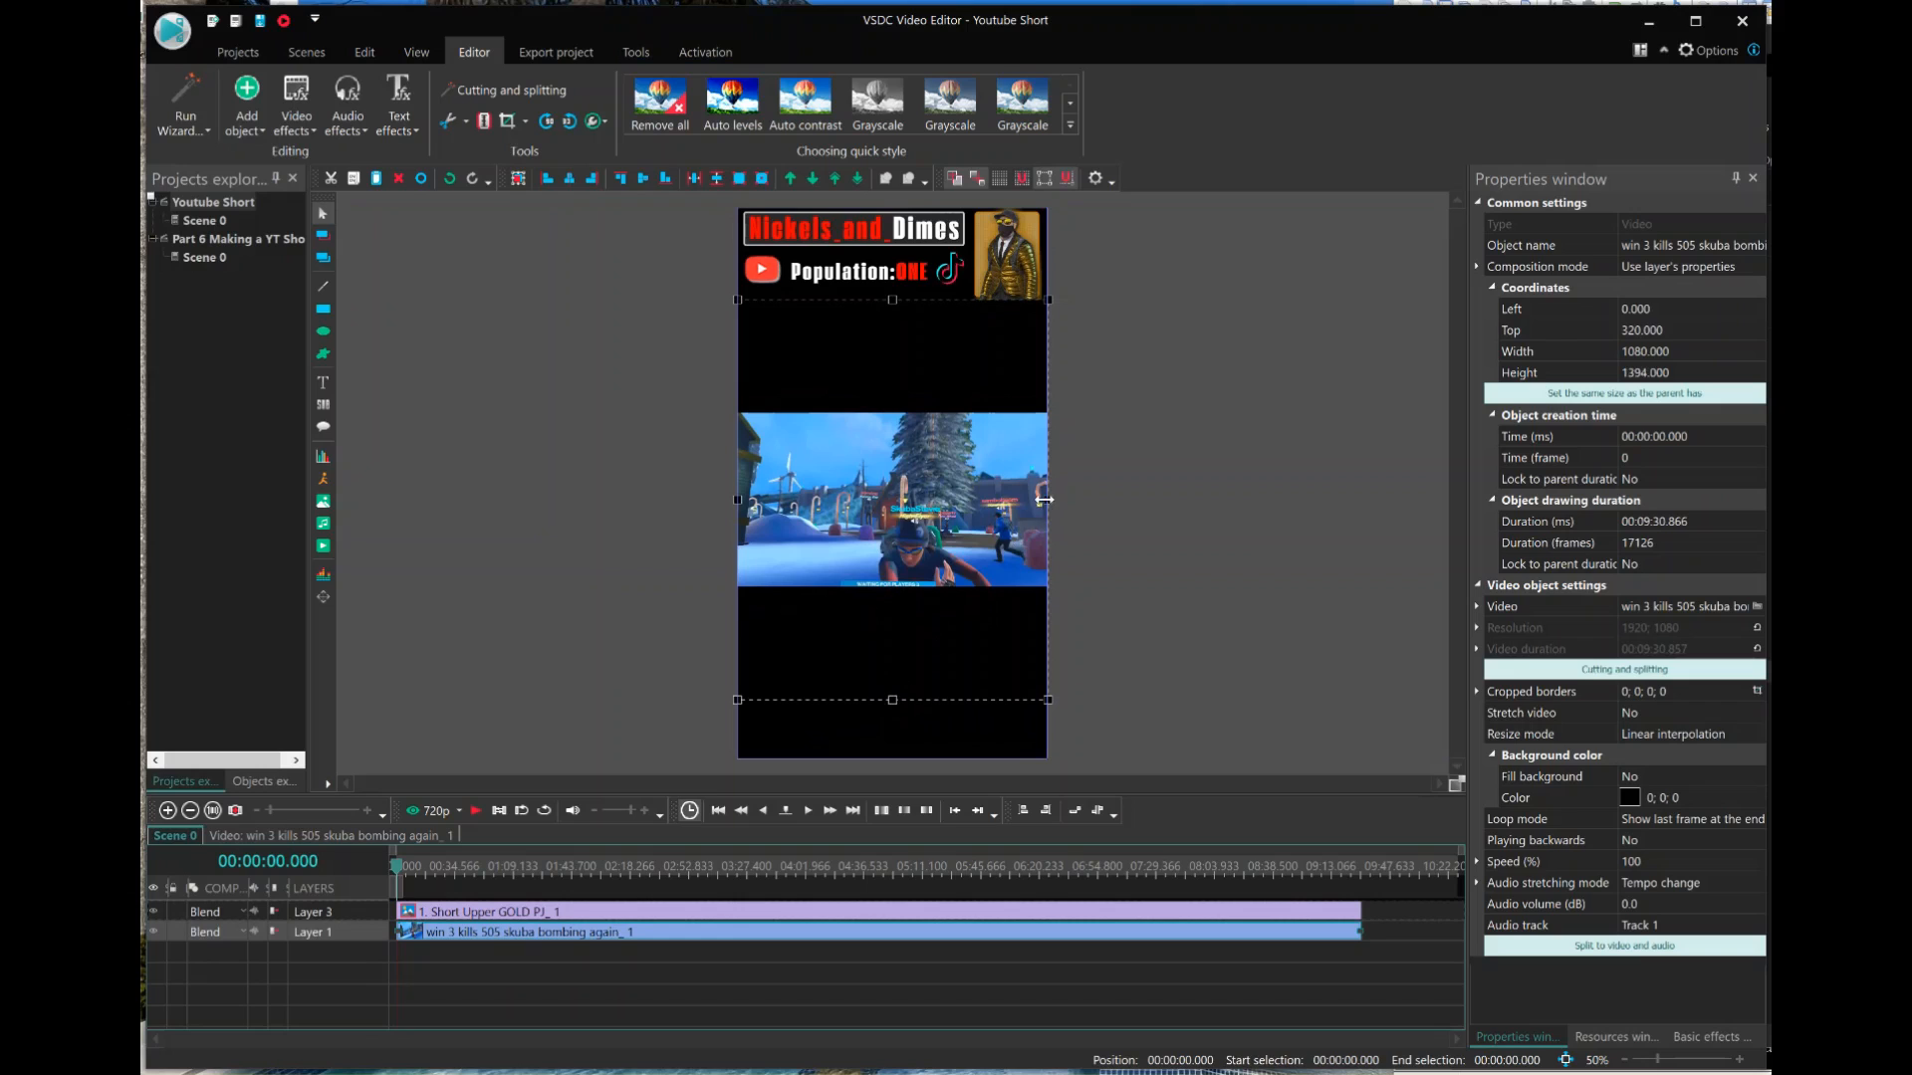
drag(1047, 500, 1447, 483)
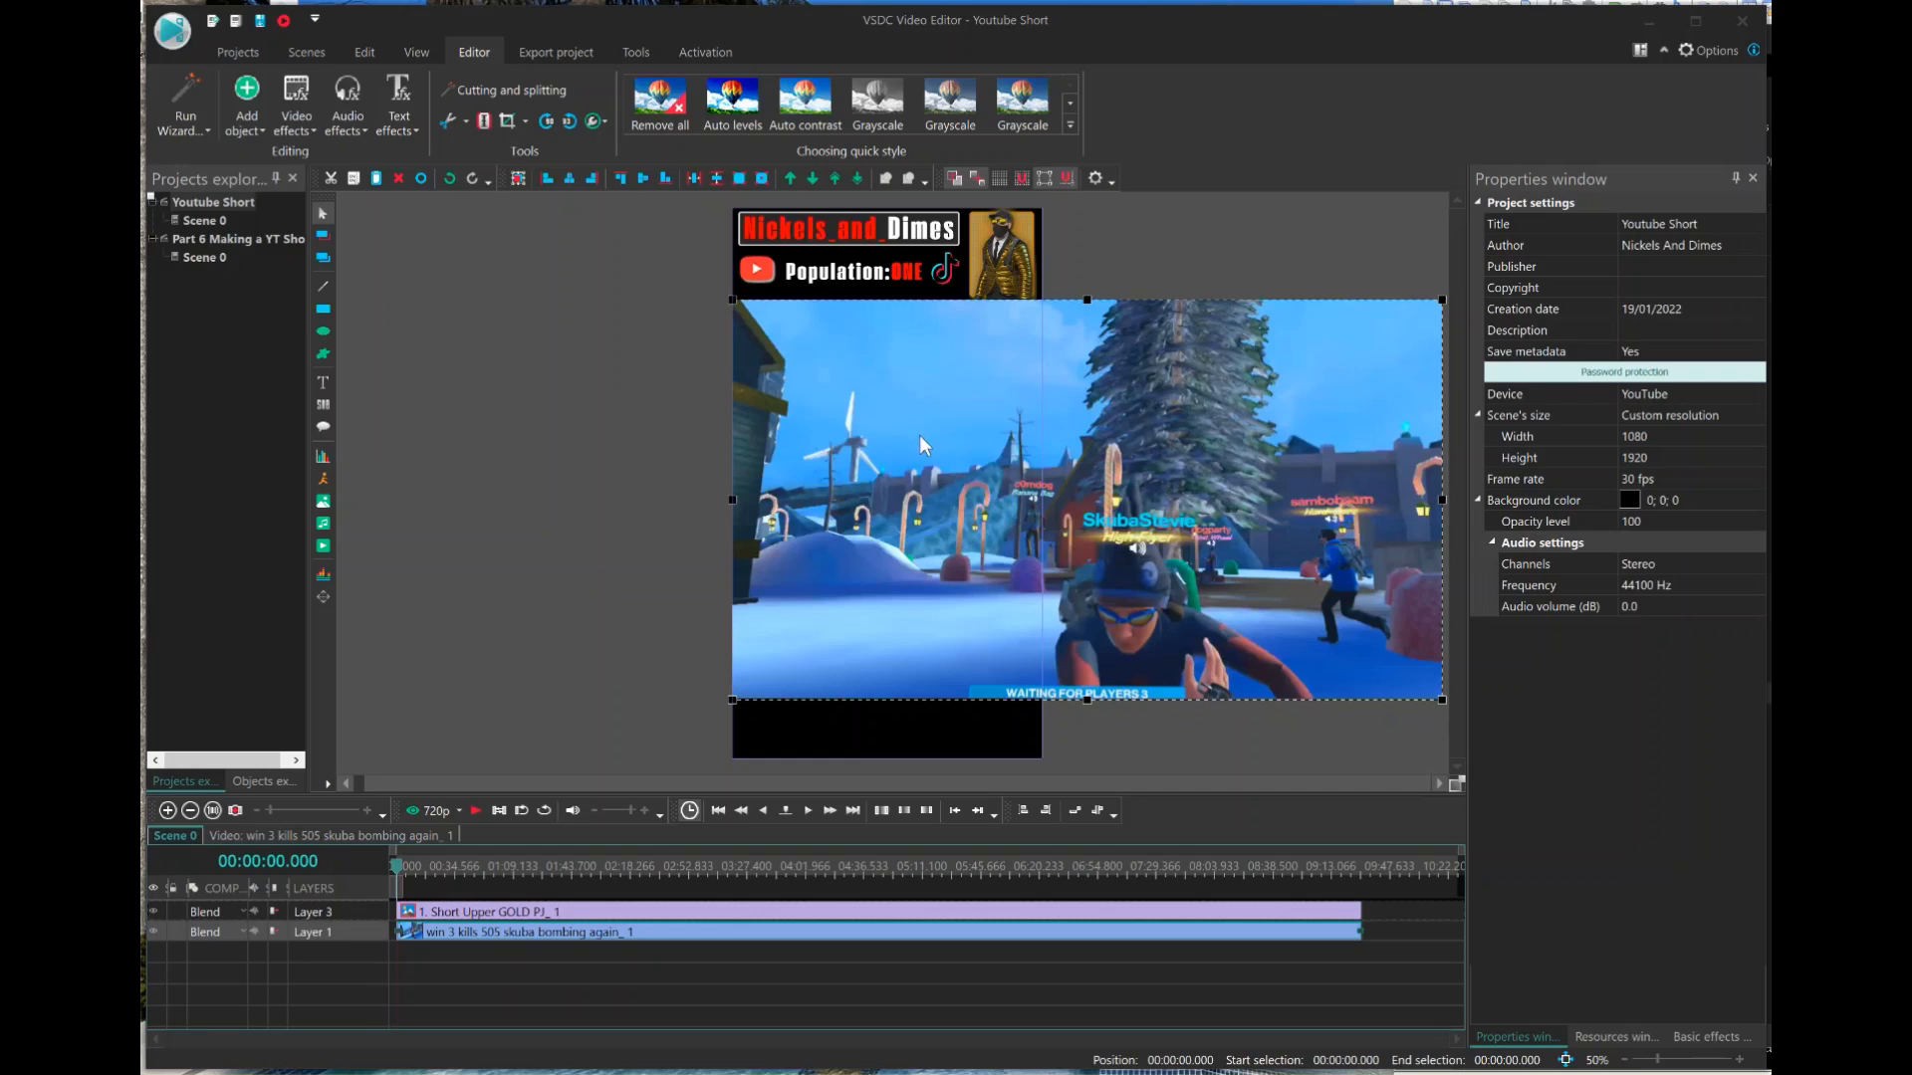
Shift the enlarged gameplay video left across the frame and align it to the horizontal center.
click(930, 464)
drag(930, 464, 768, 464)
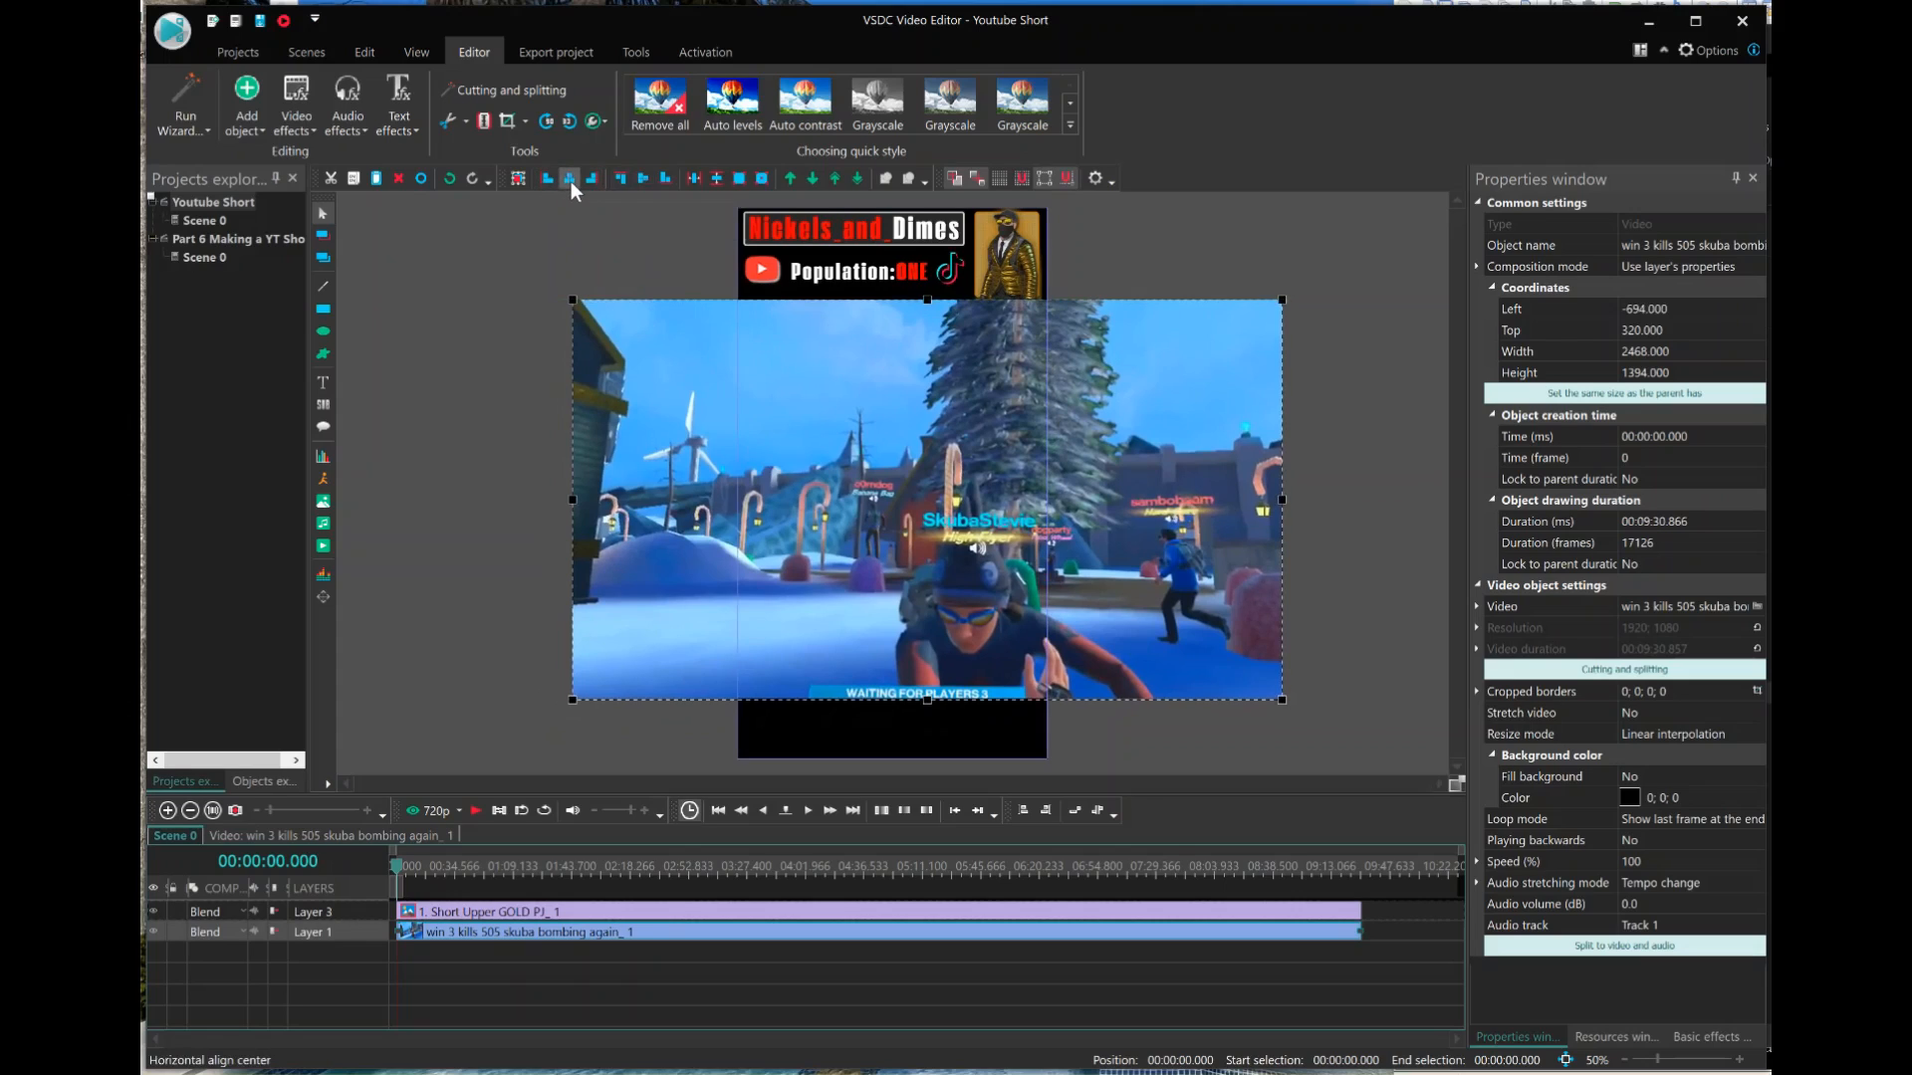
click(569, 180)
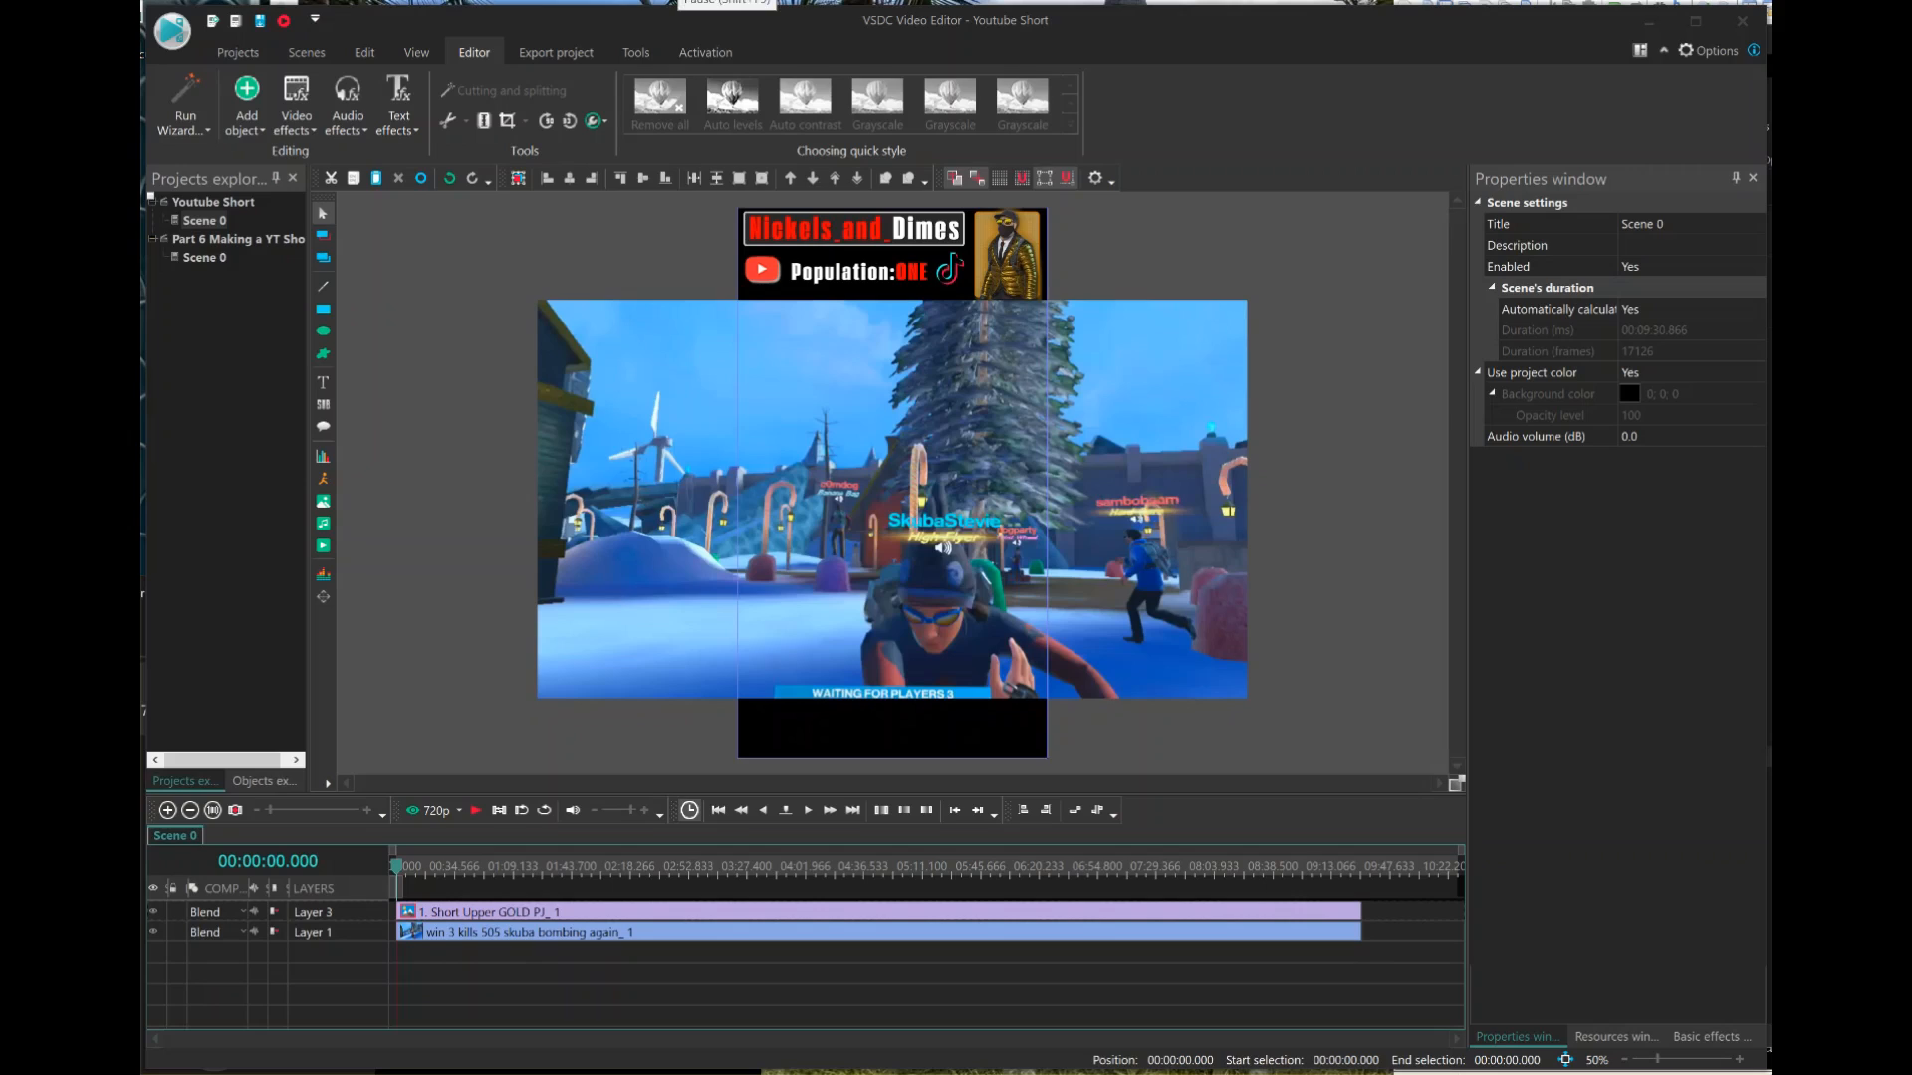
Preview the scene and sample points along the timeline to examine the gameplay footage through to the end-of-match scoreboard.
click(475, 810)
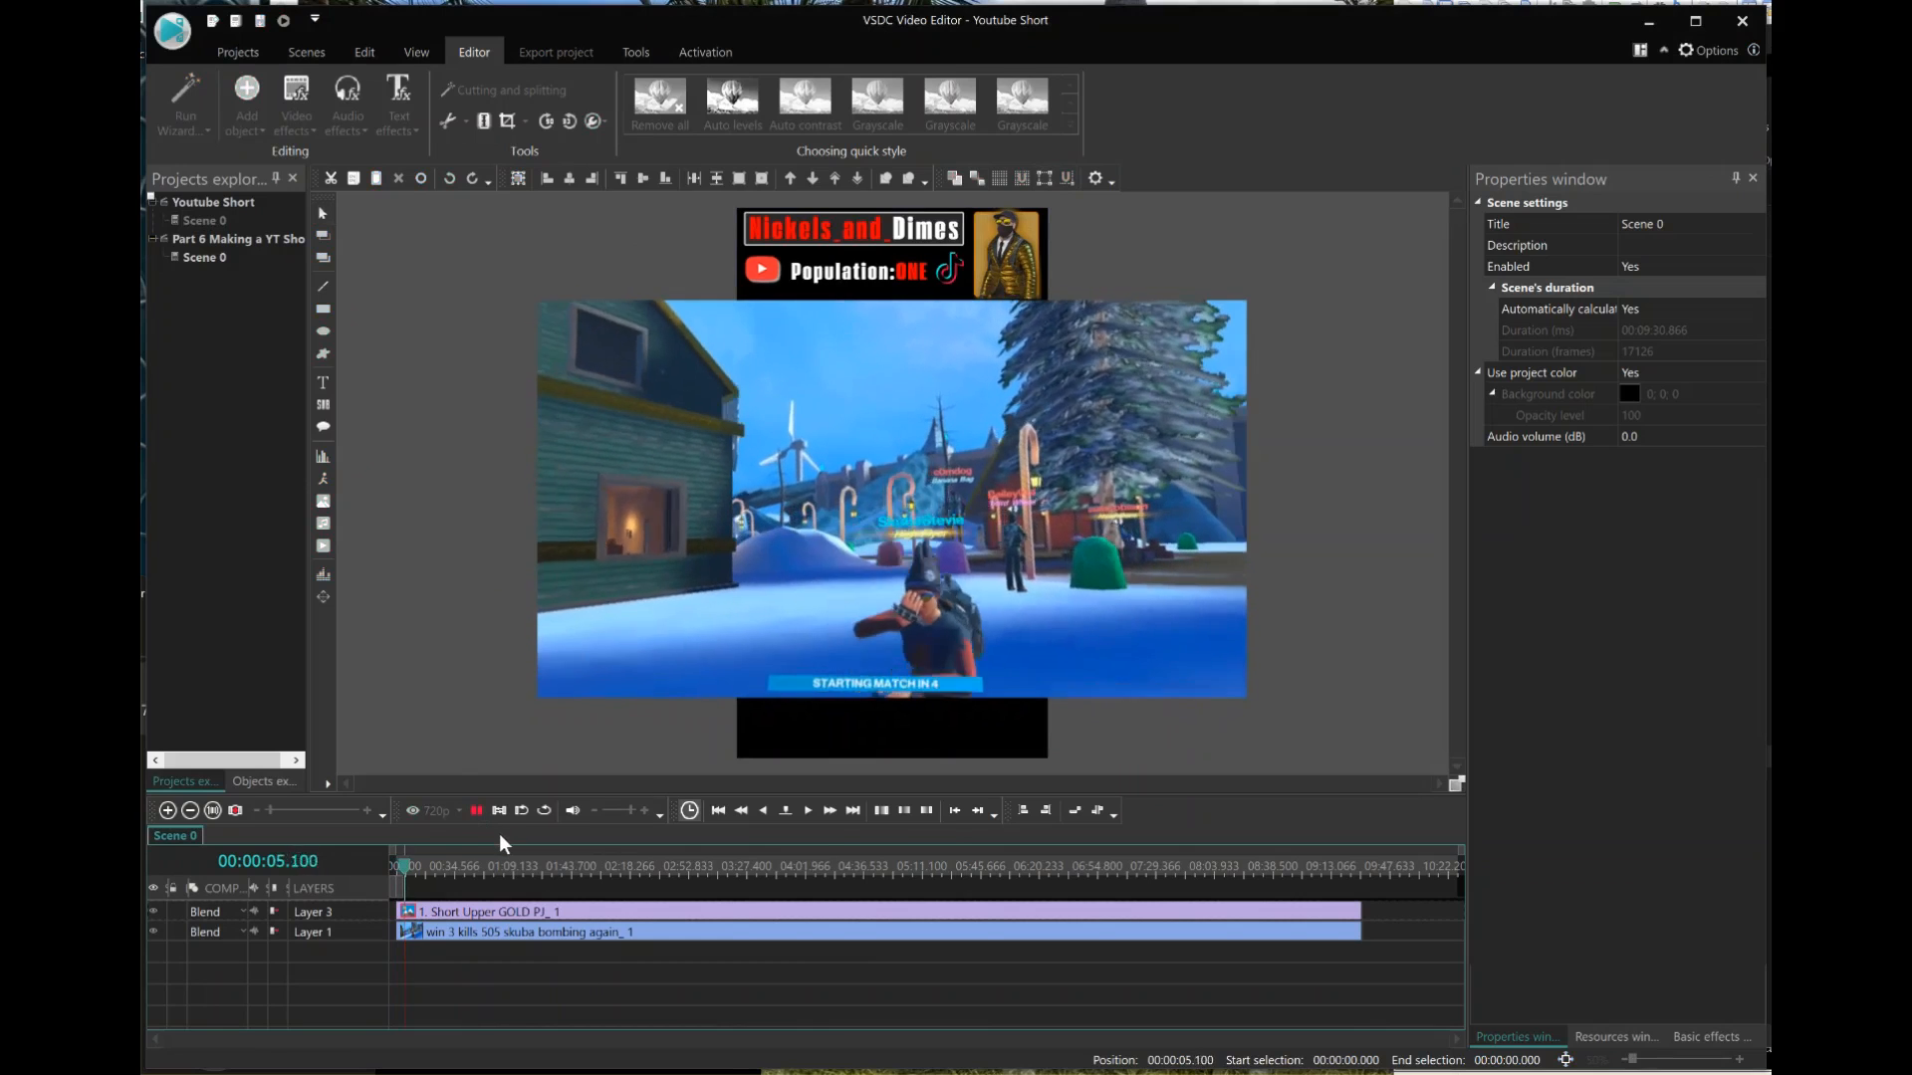
click(454, 864)
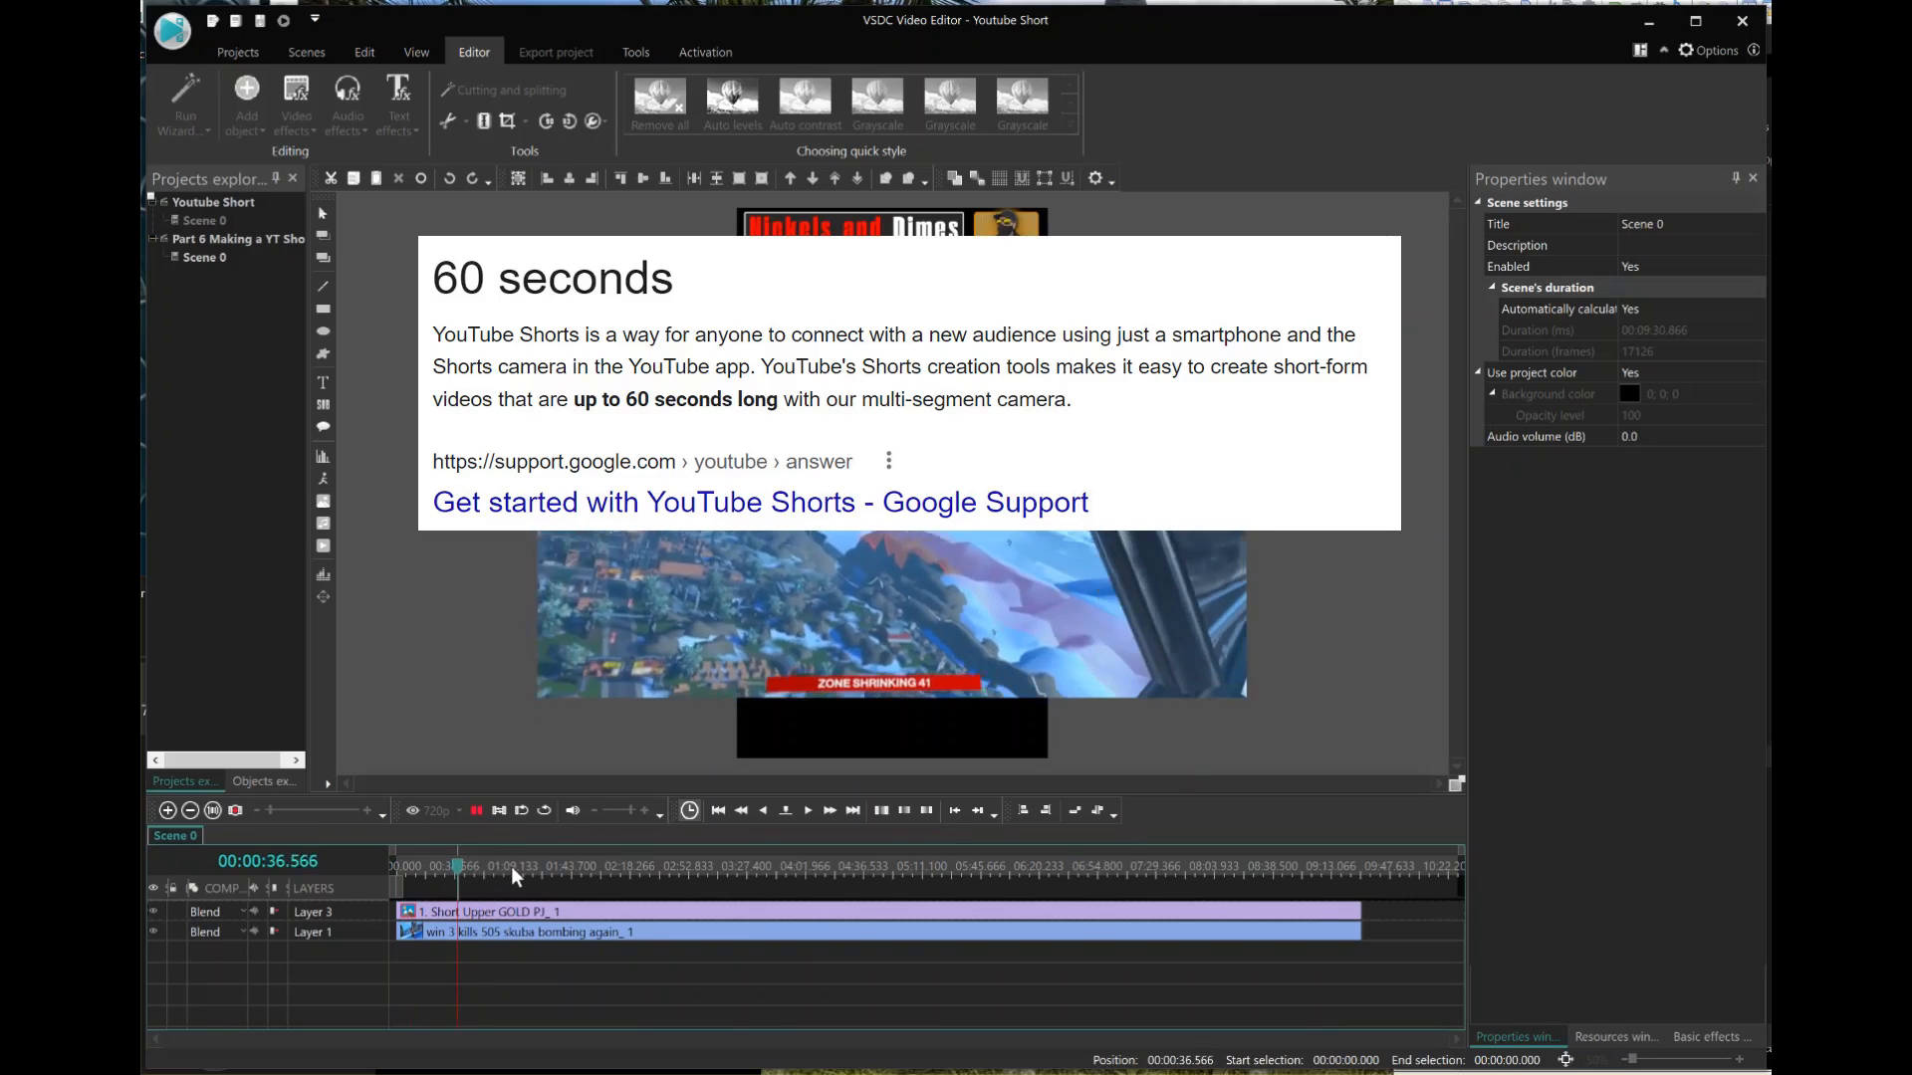
click(511, 867)
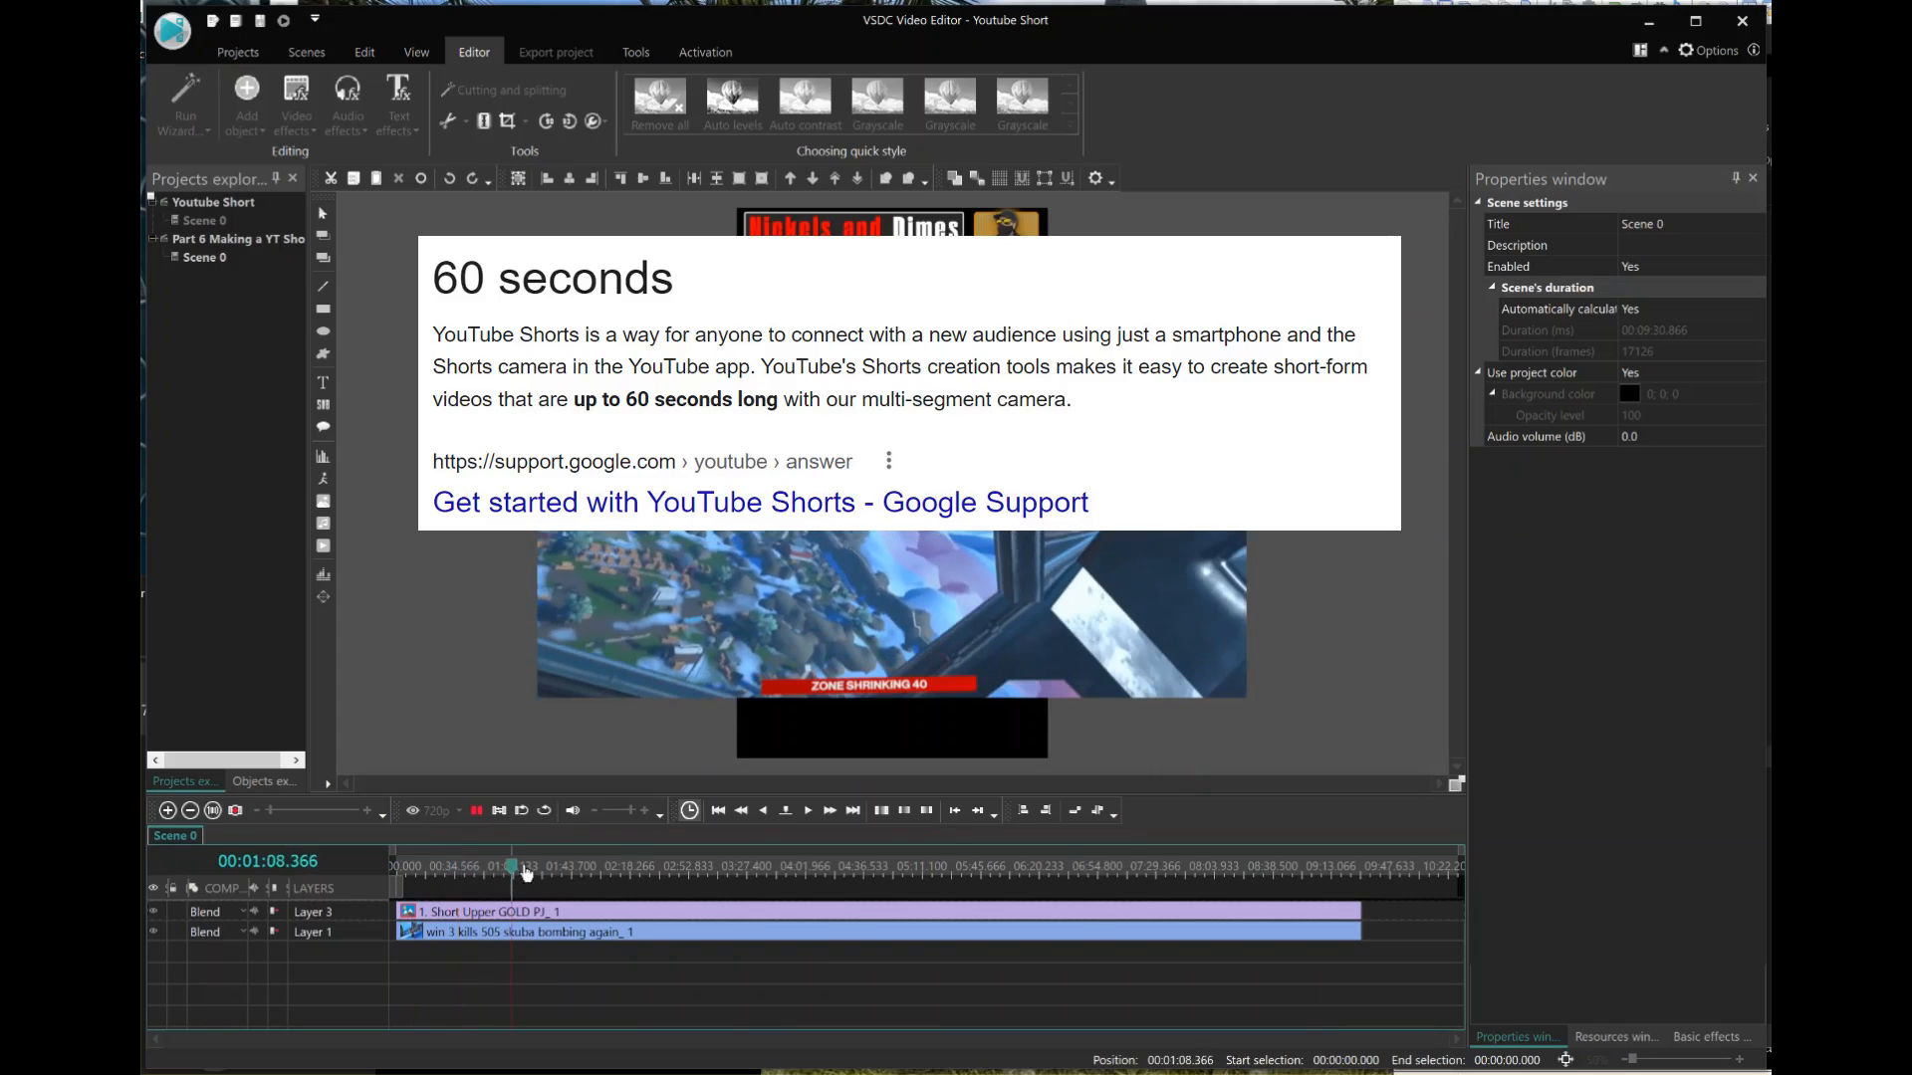
click(600, 869)
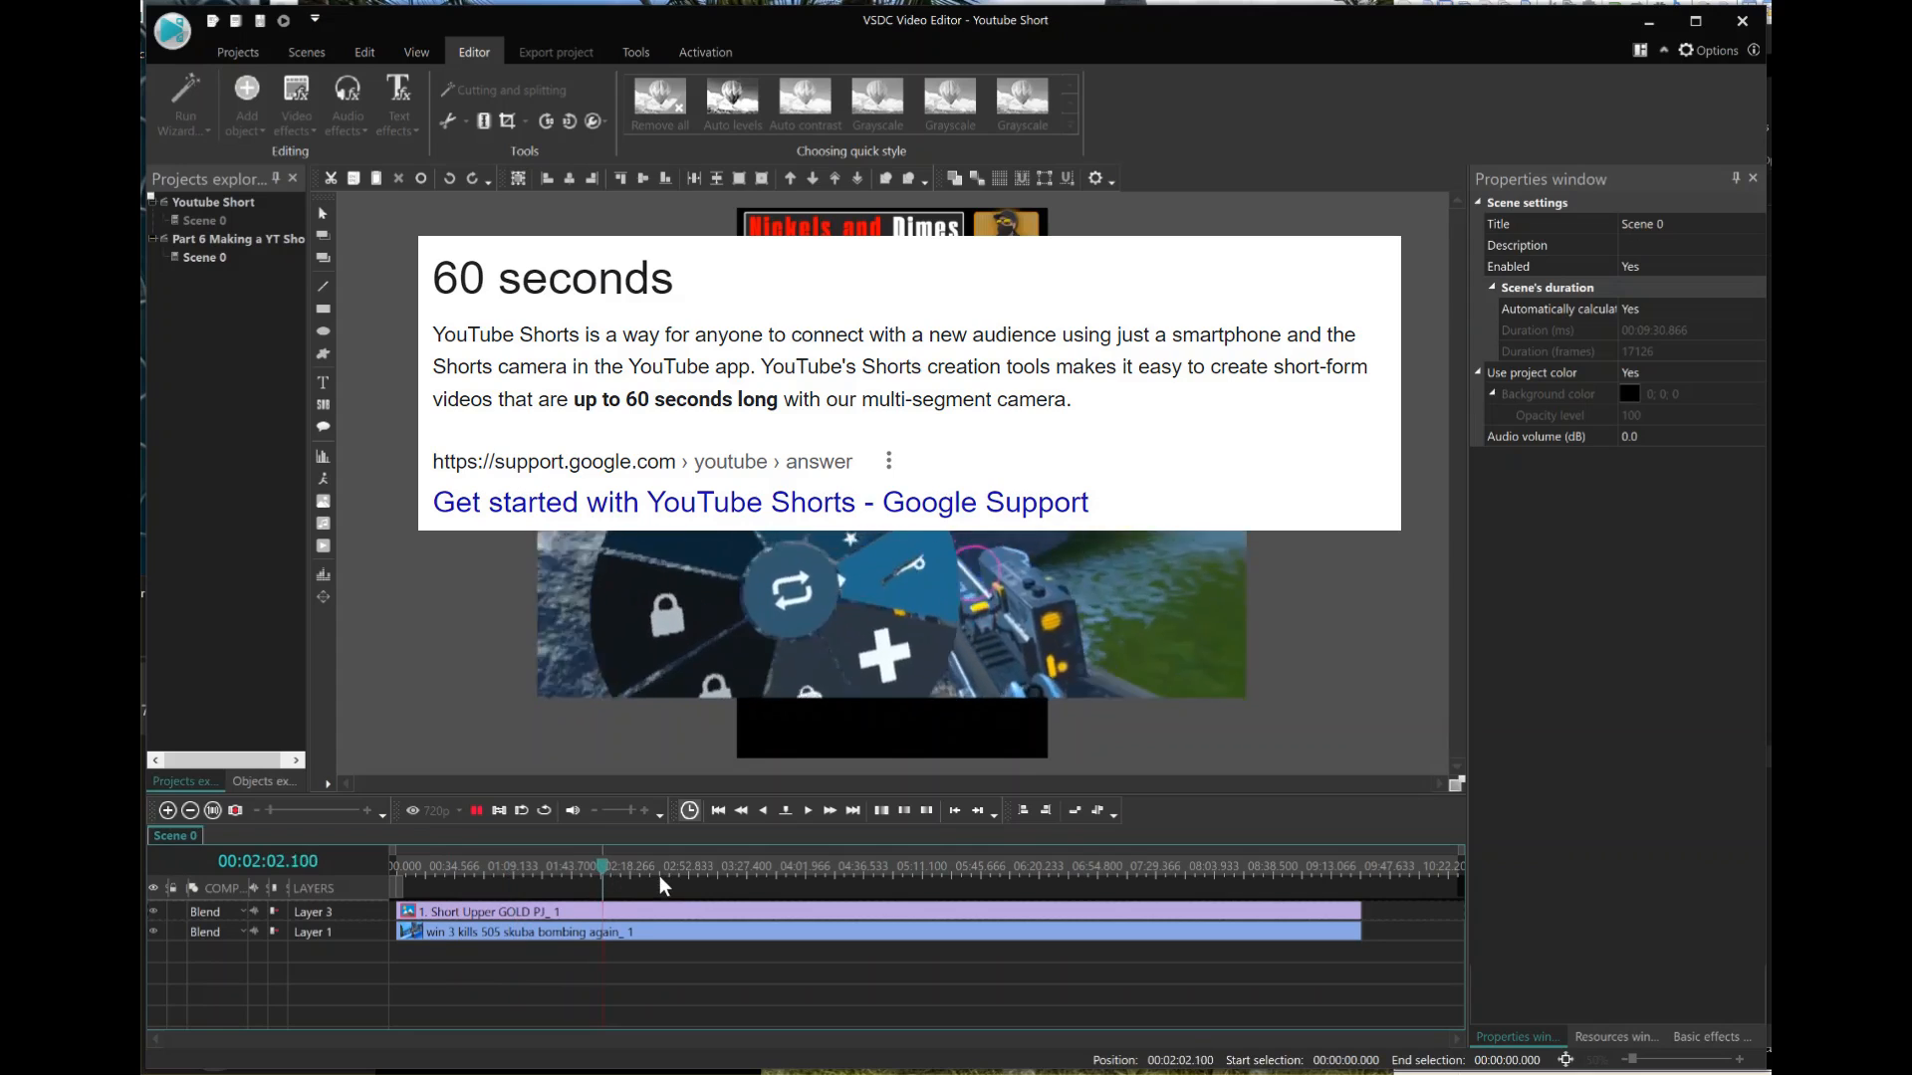
click(719, 866)
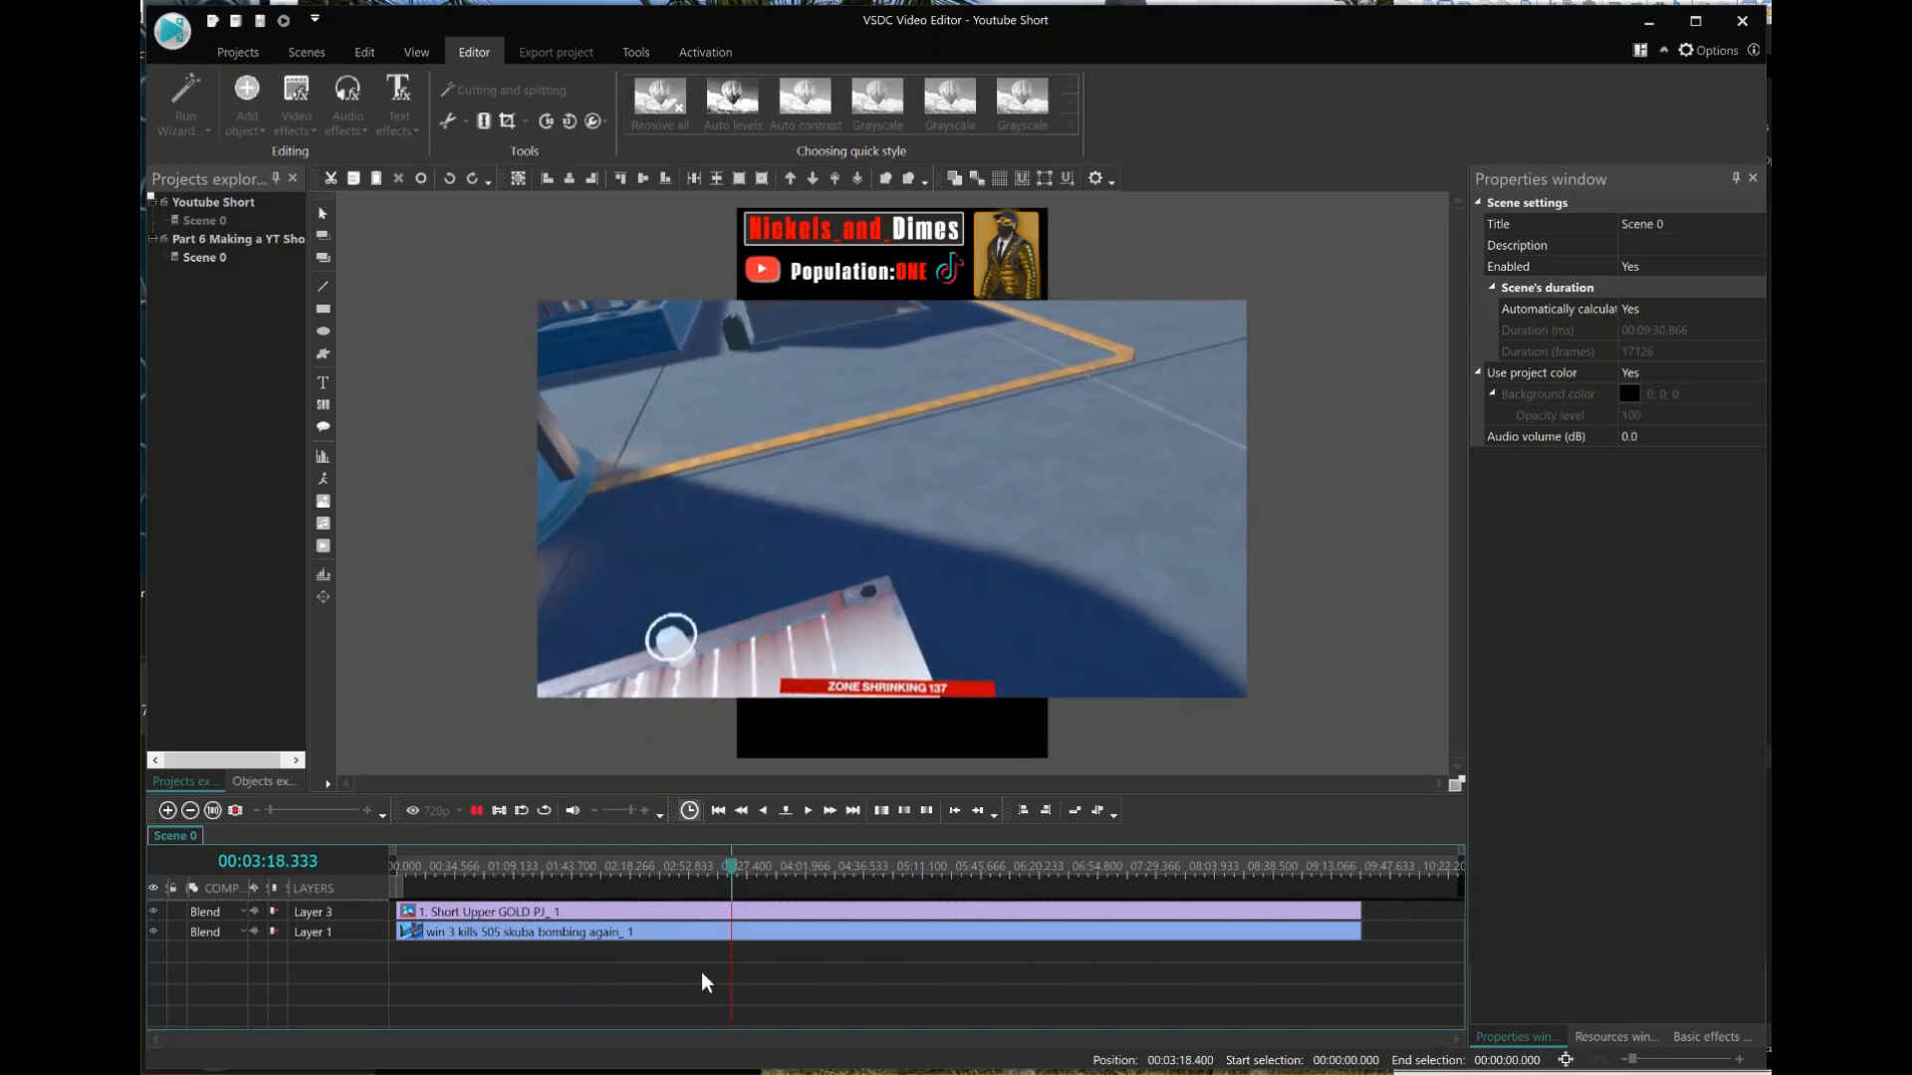
click(829, 866)
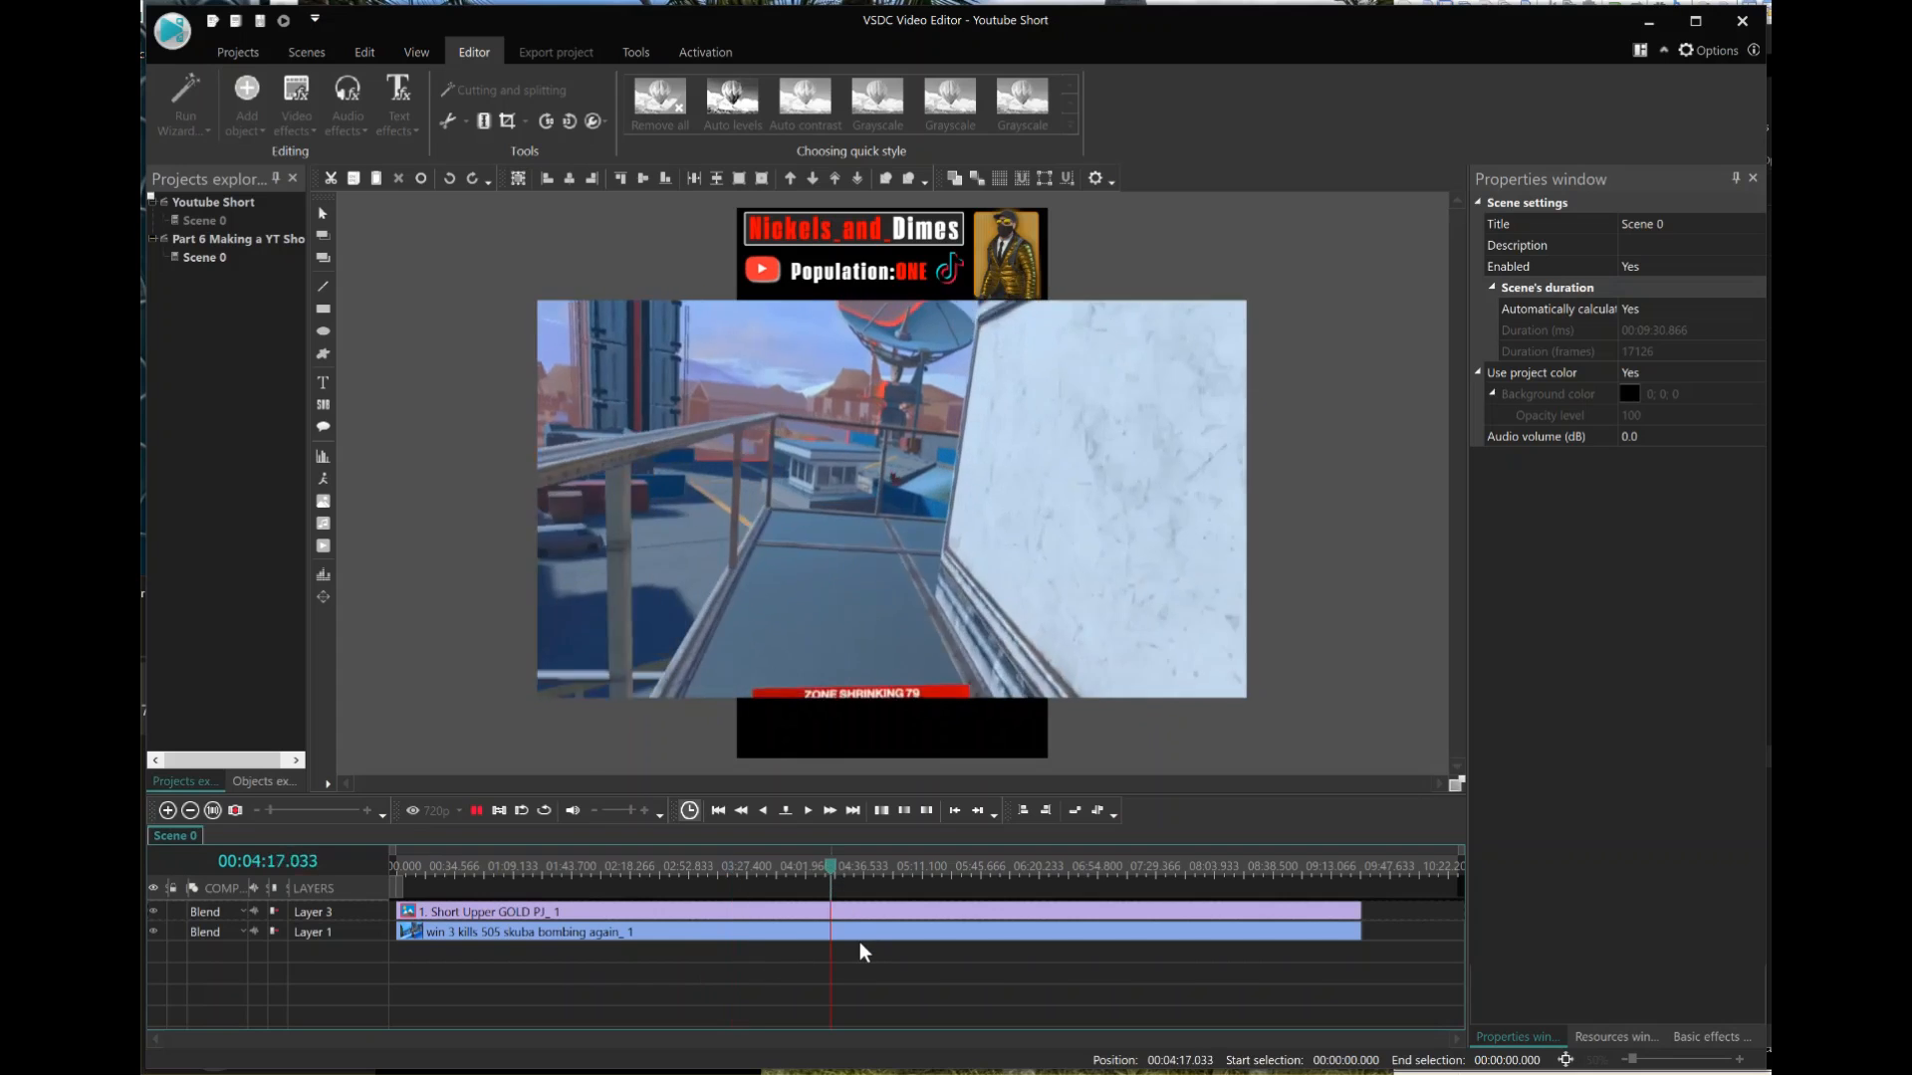
click(994, 874)
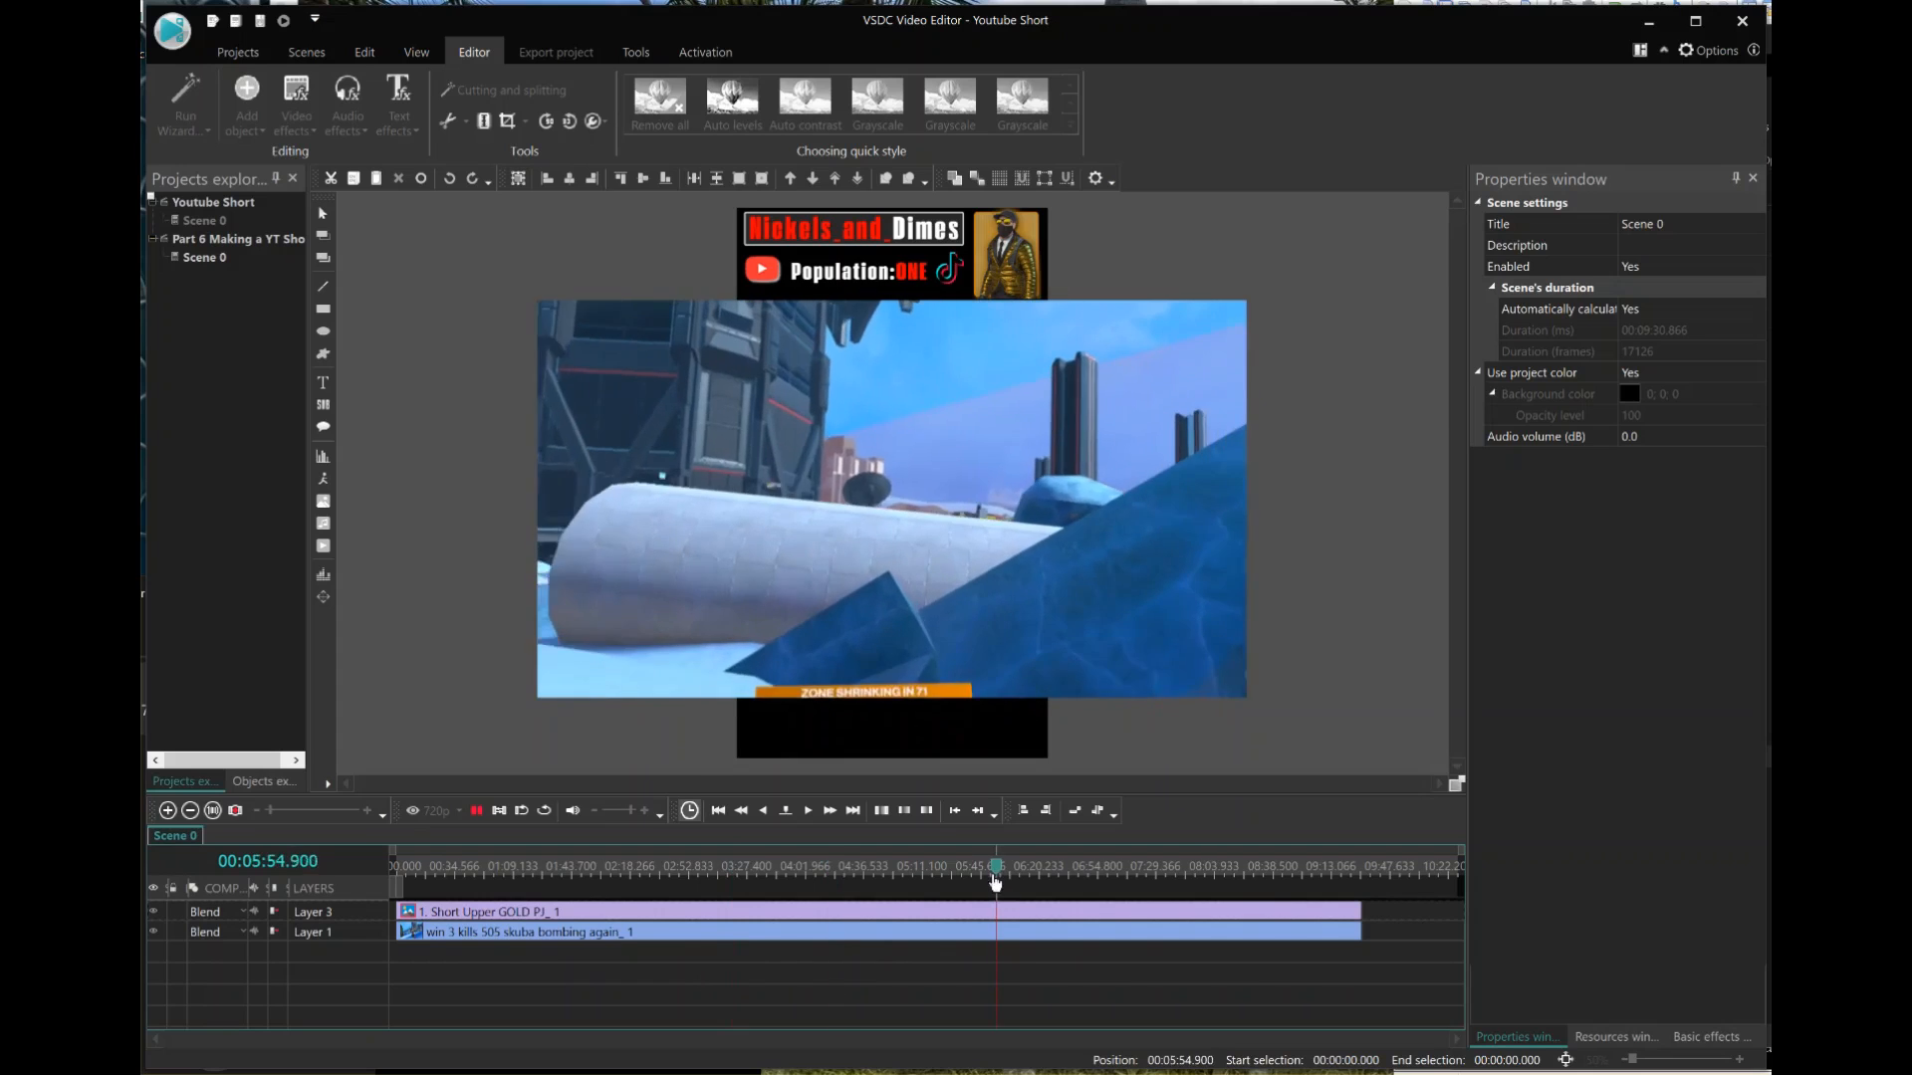
click(1078, 870)
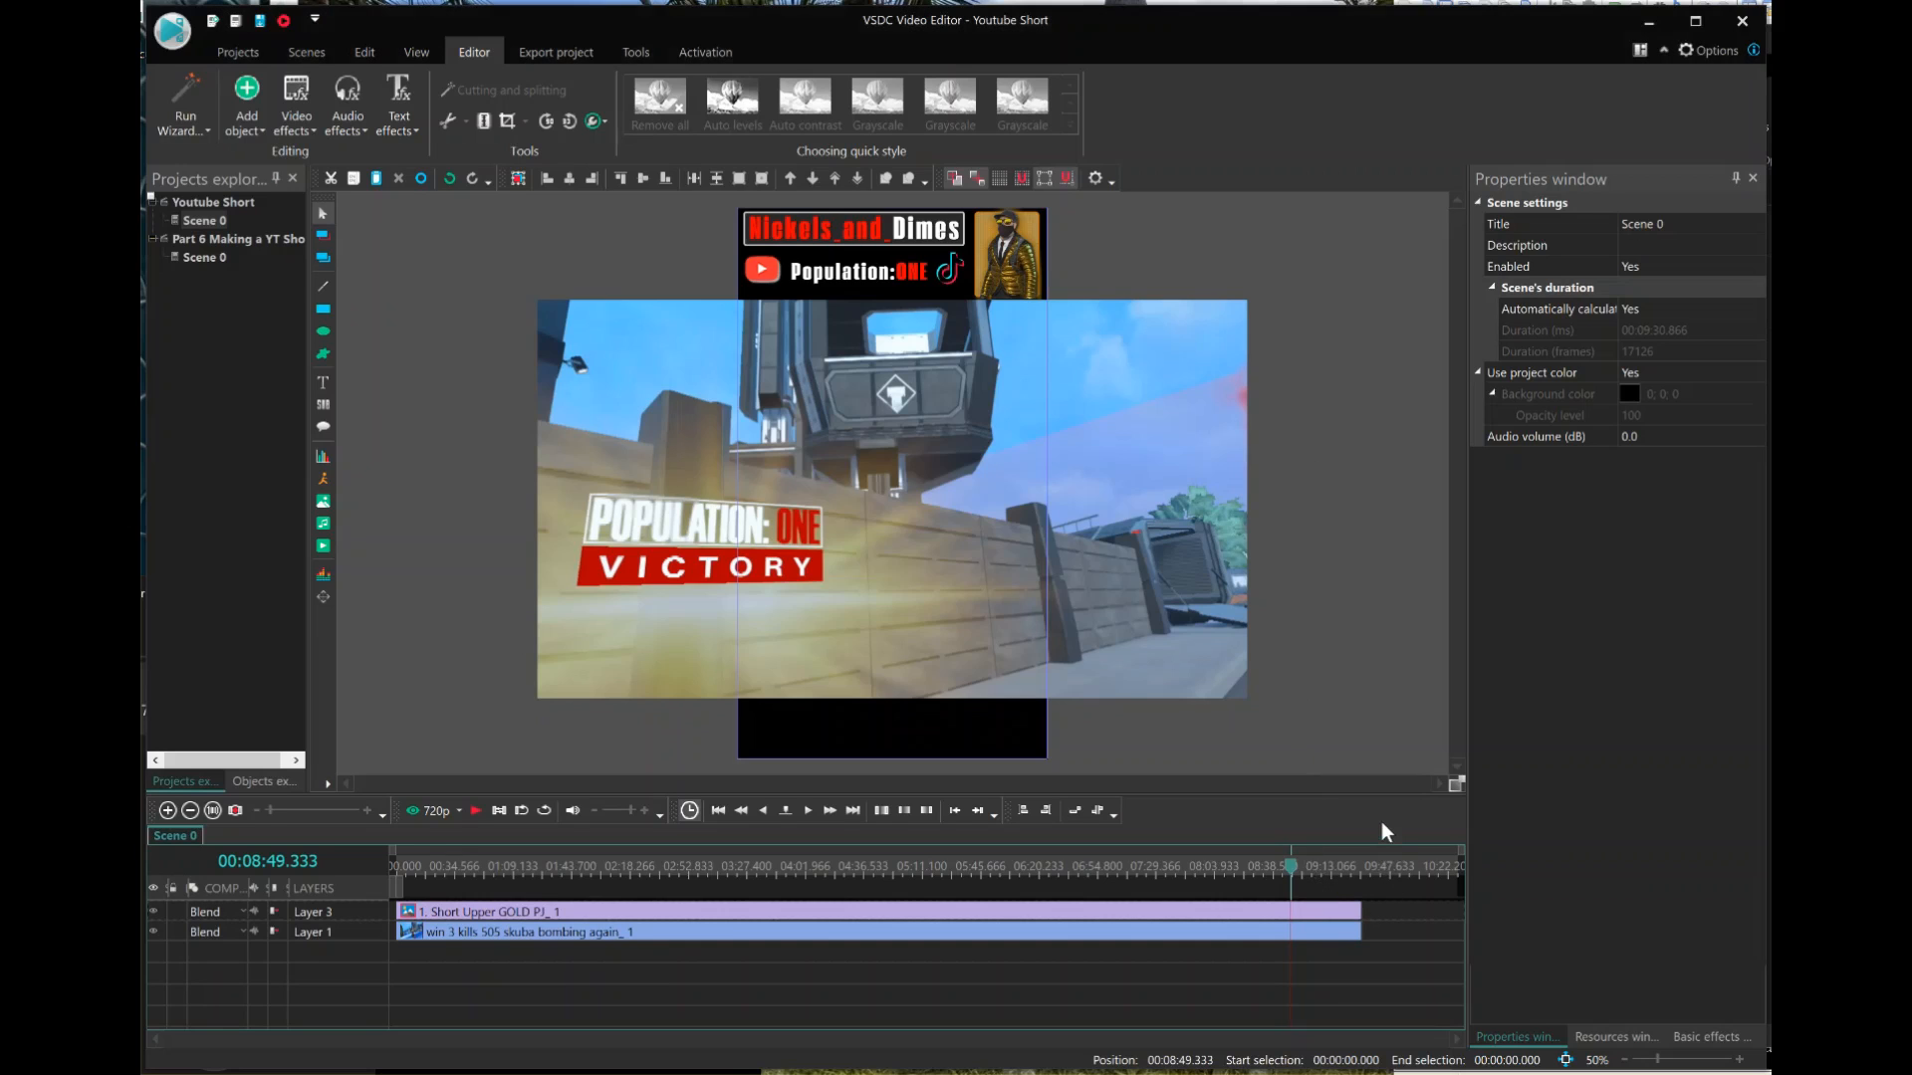
key(space)
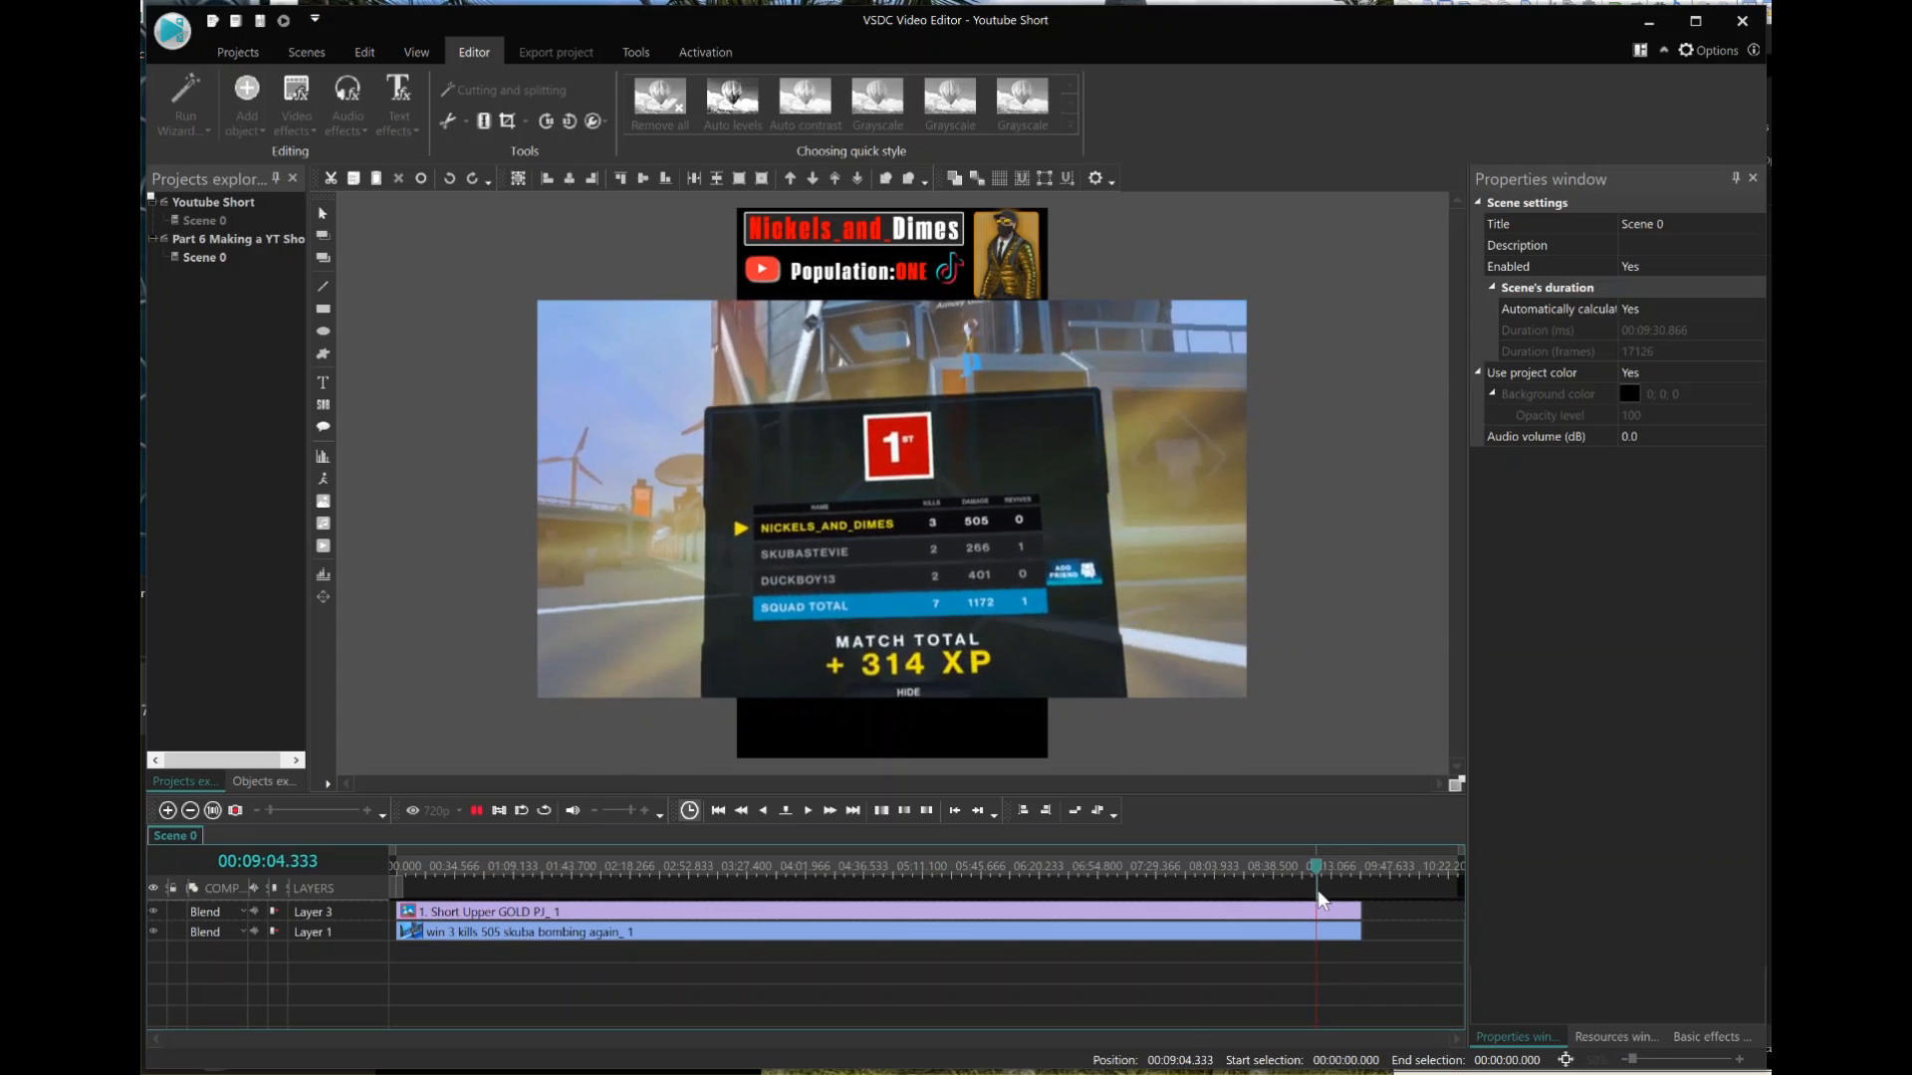
key(space)
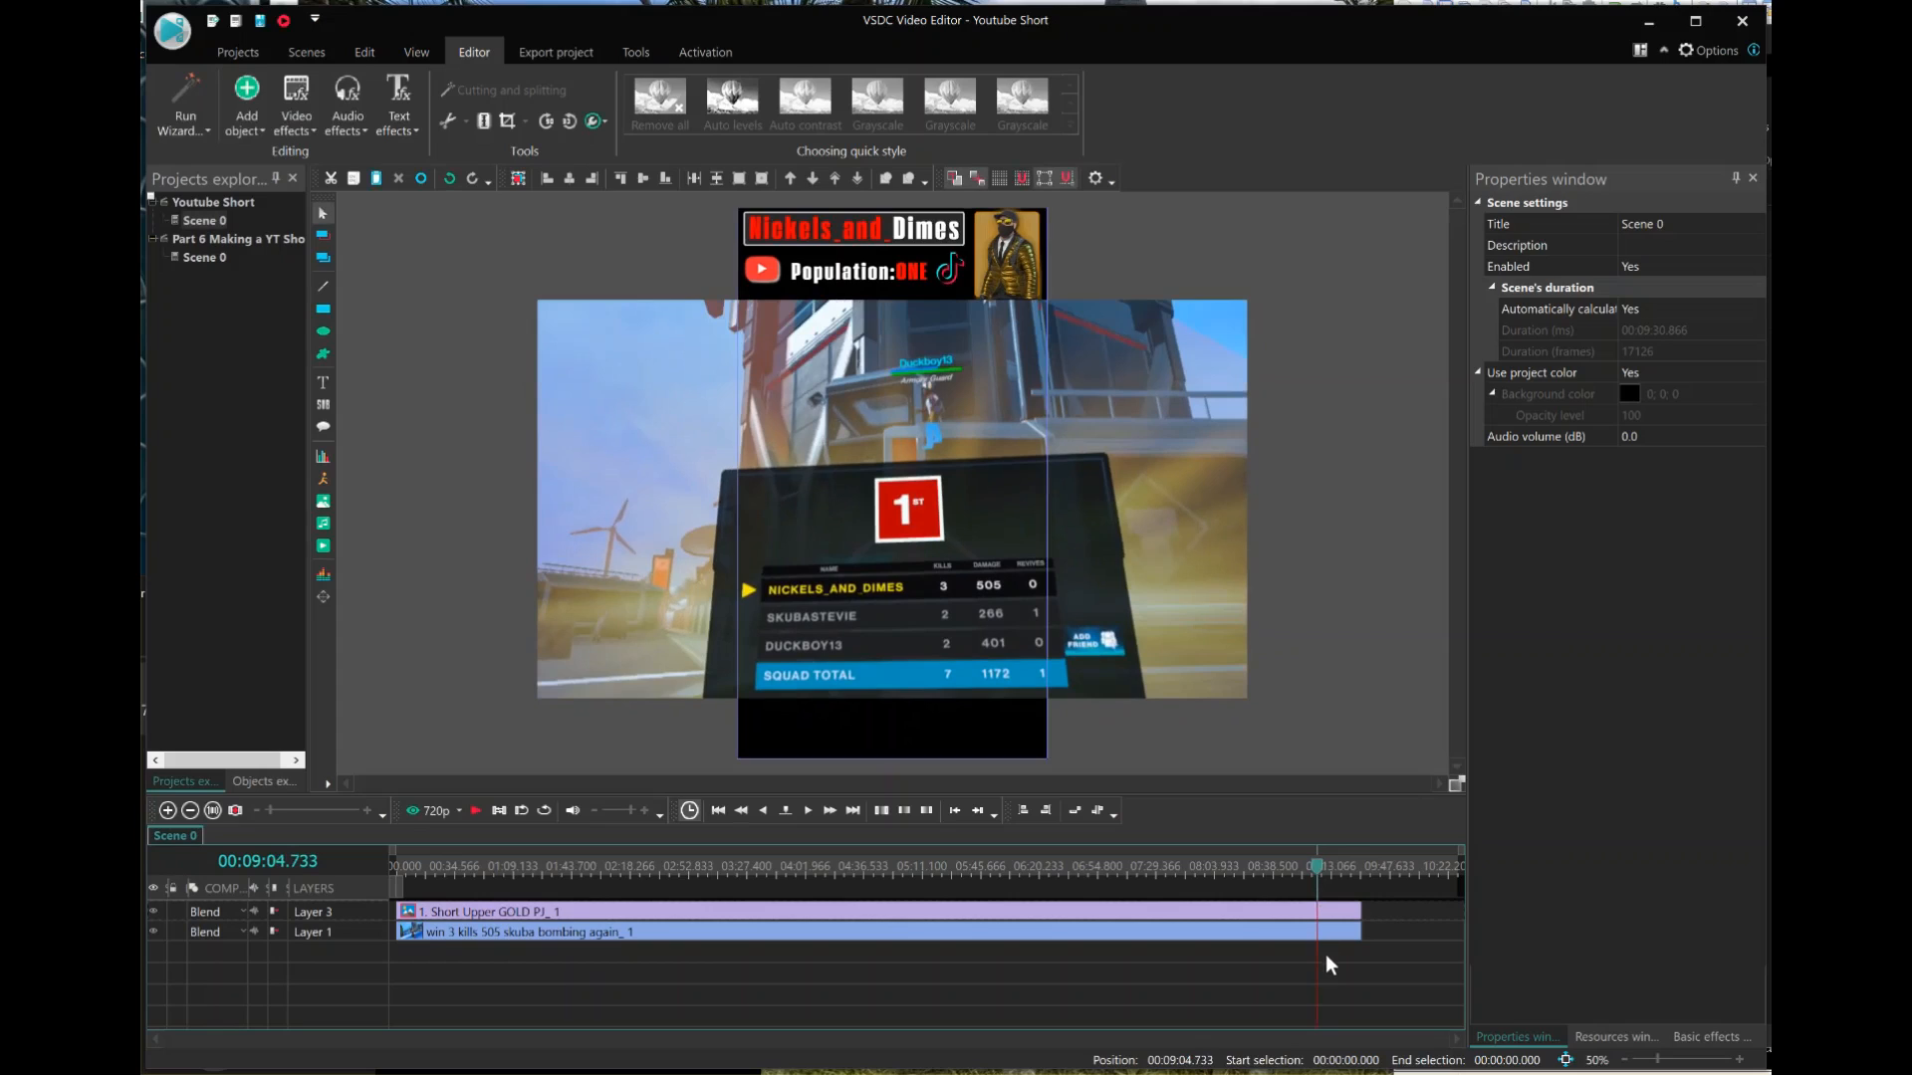
Split the banner and gameplay clips at 00:09:04.733 and delete the parts after the cut.
click(1312, 932)
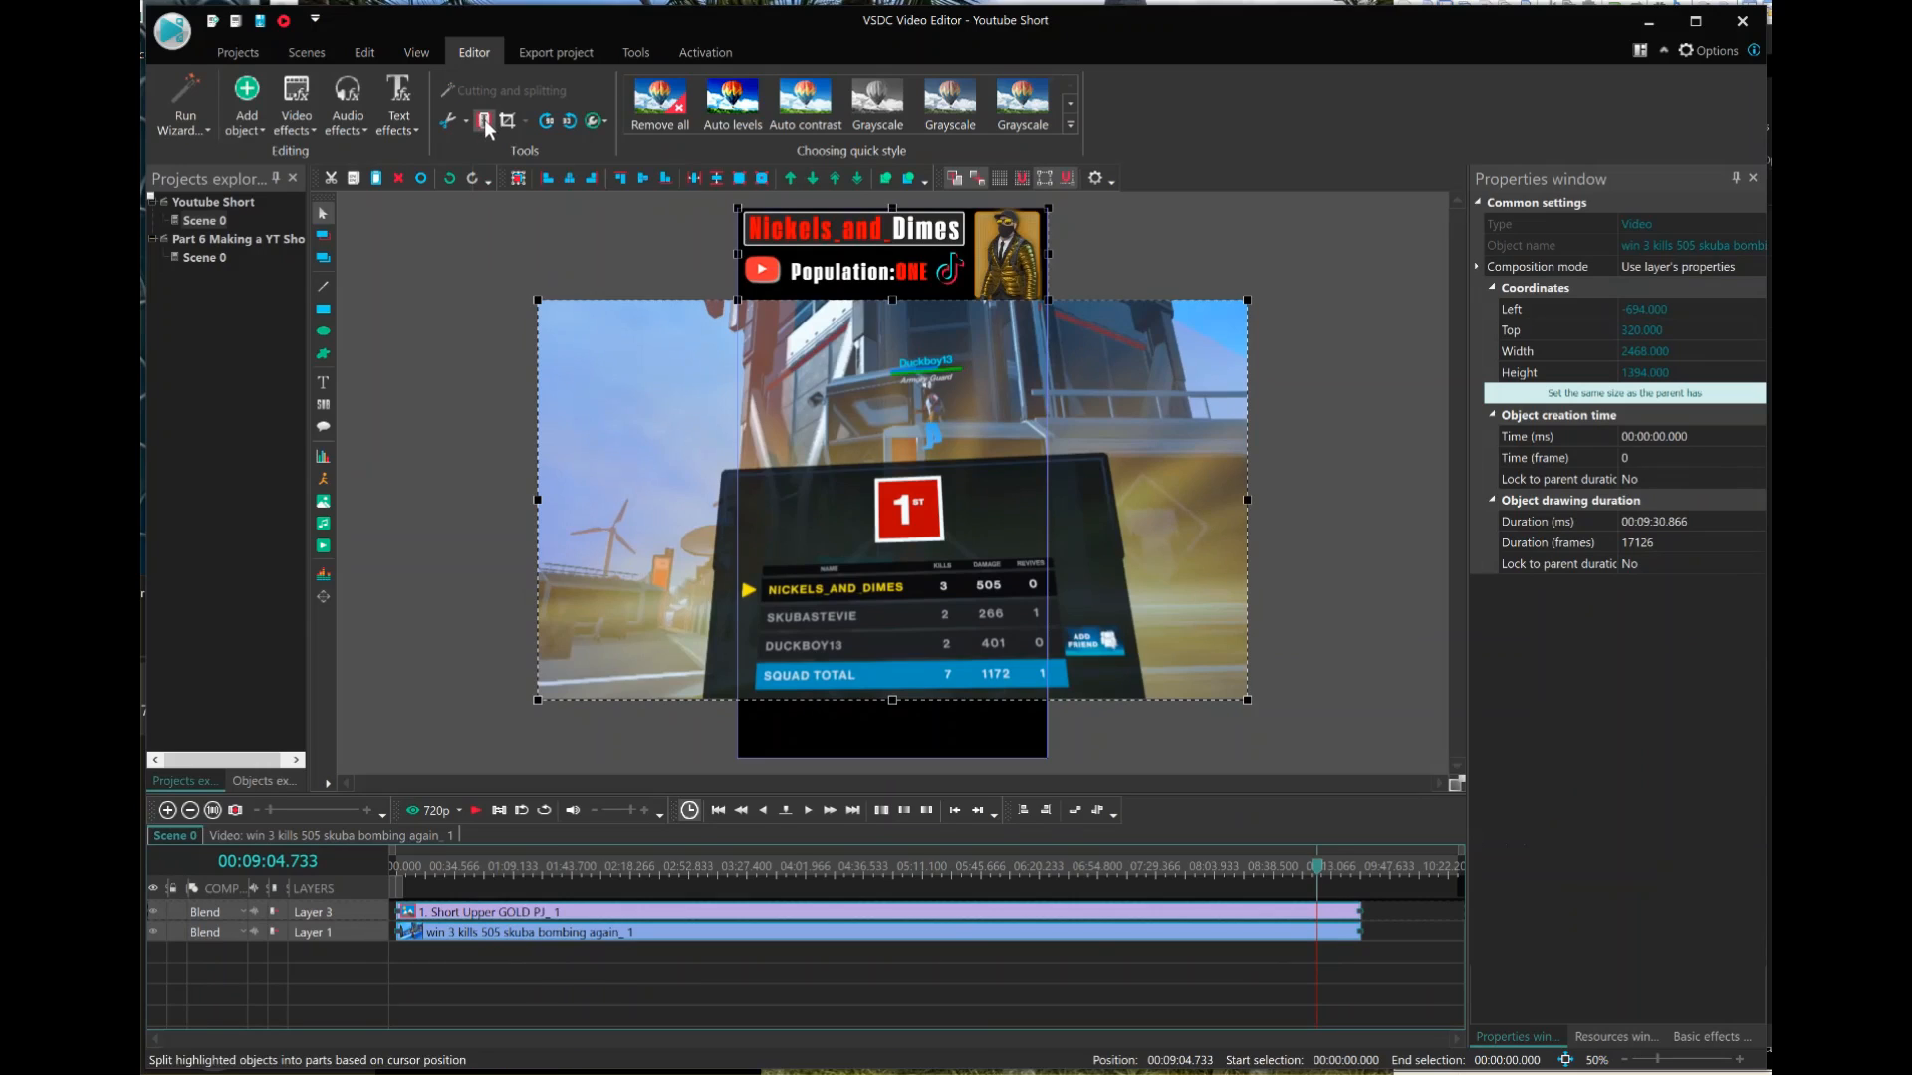
click(1358, 957)
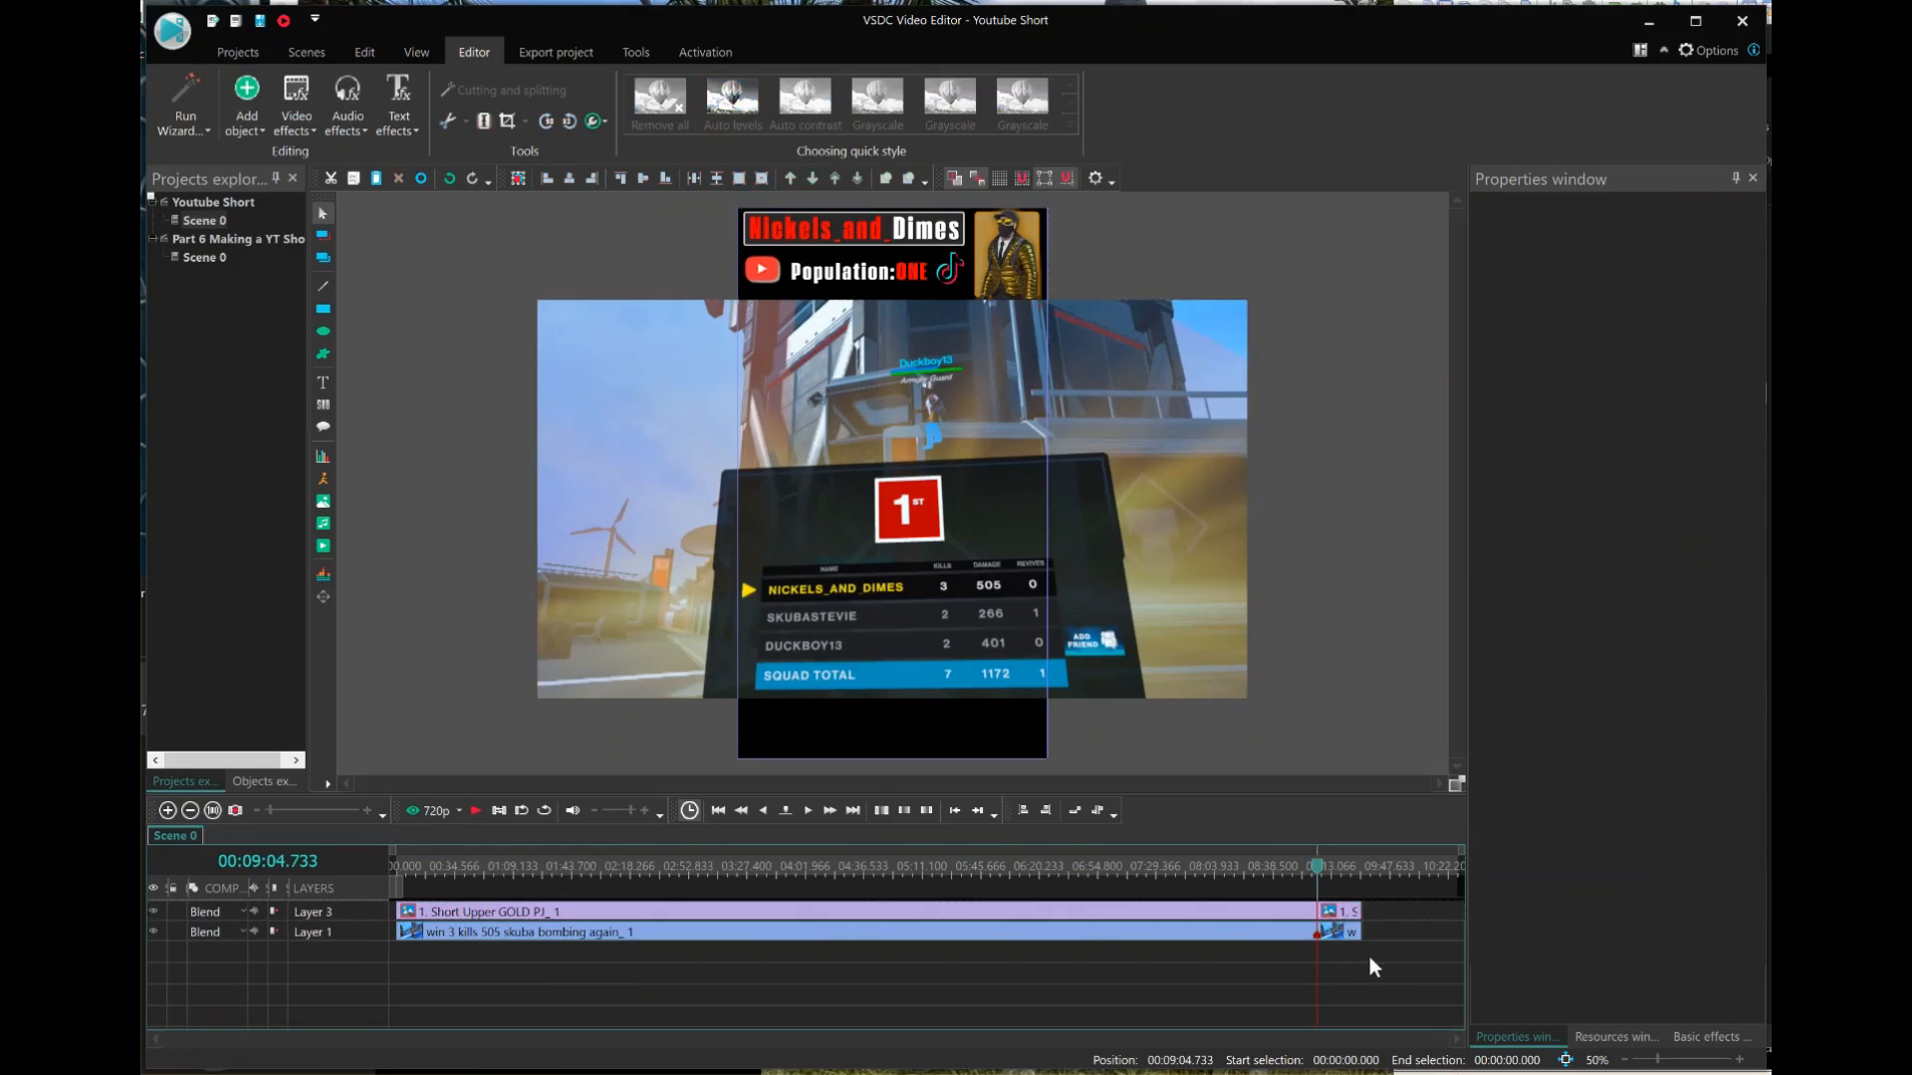
click(1356, 933)
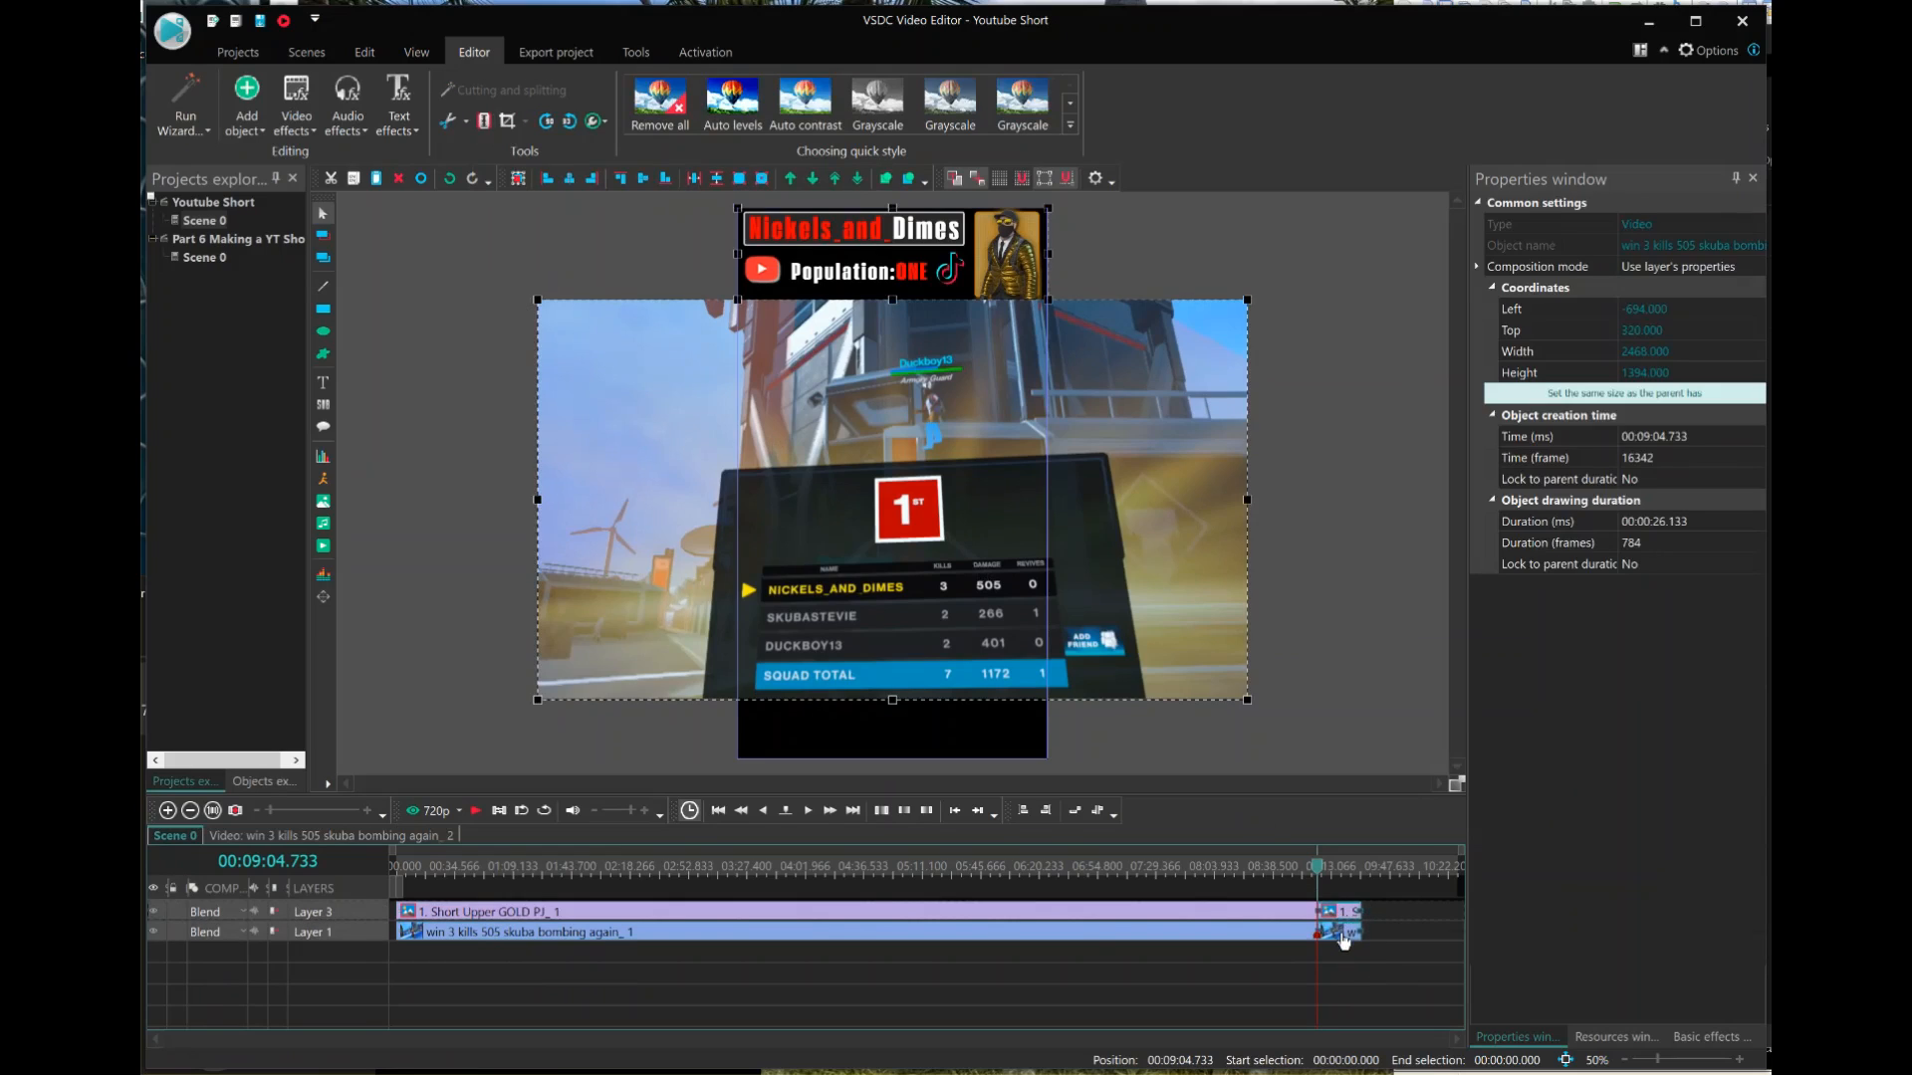
key(Delete)
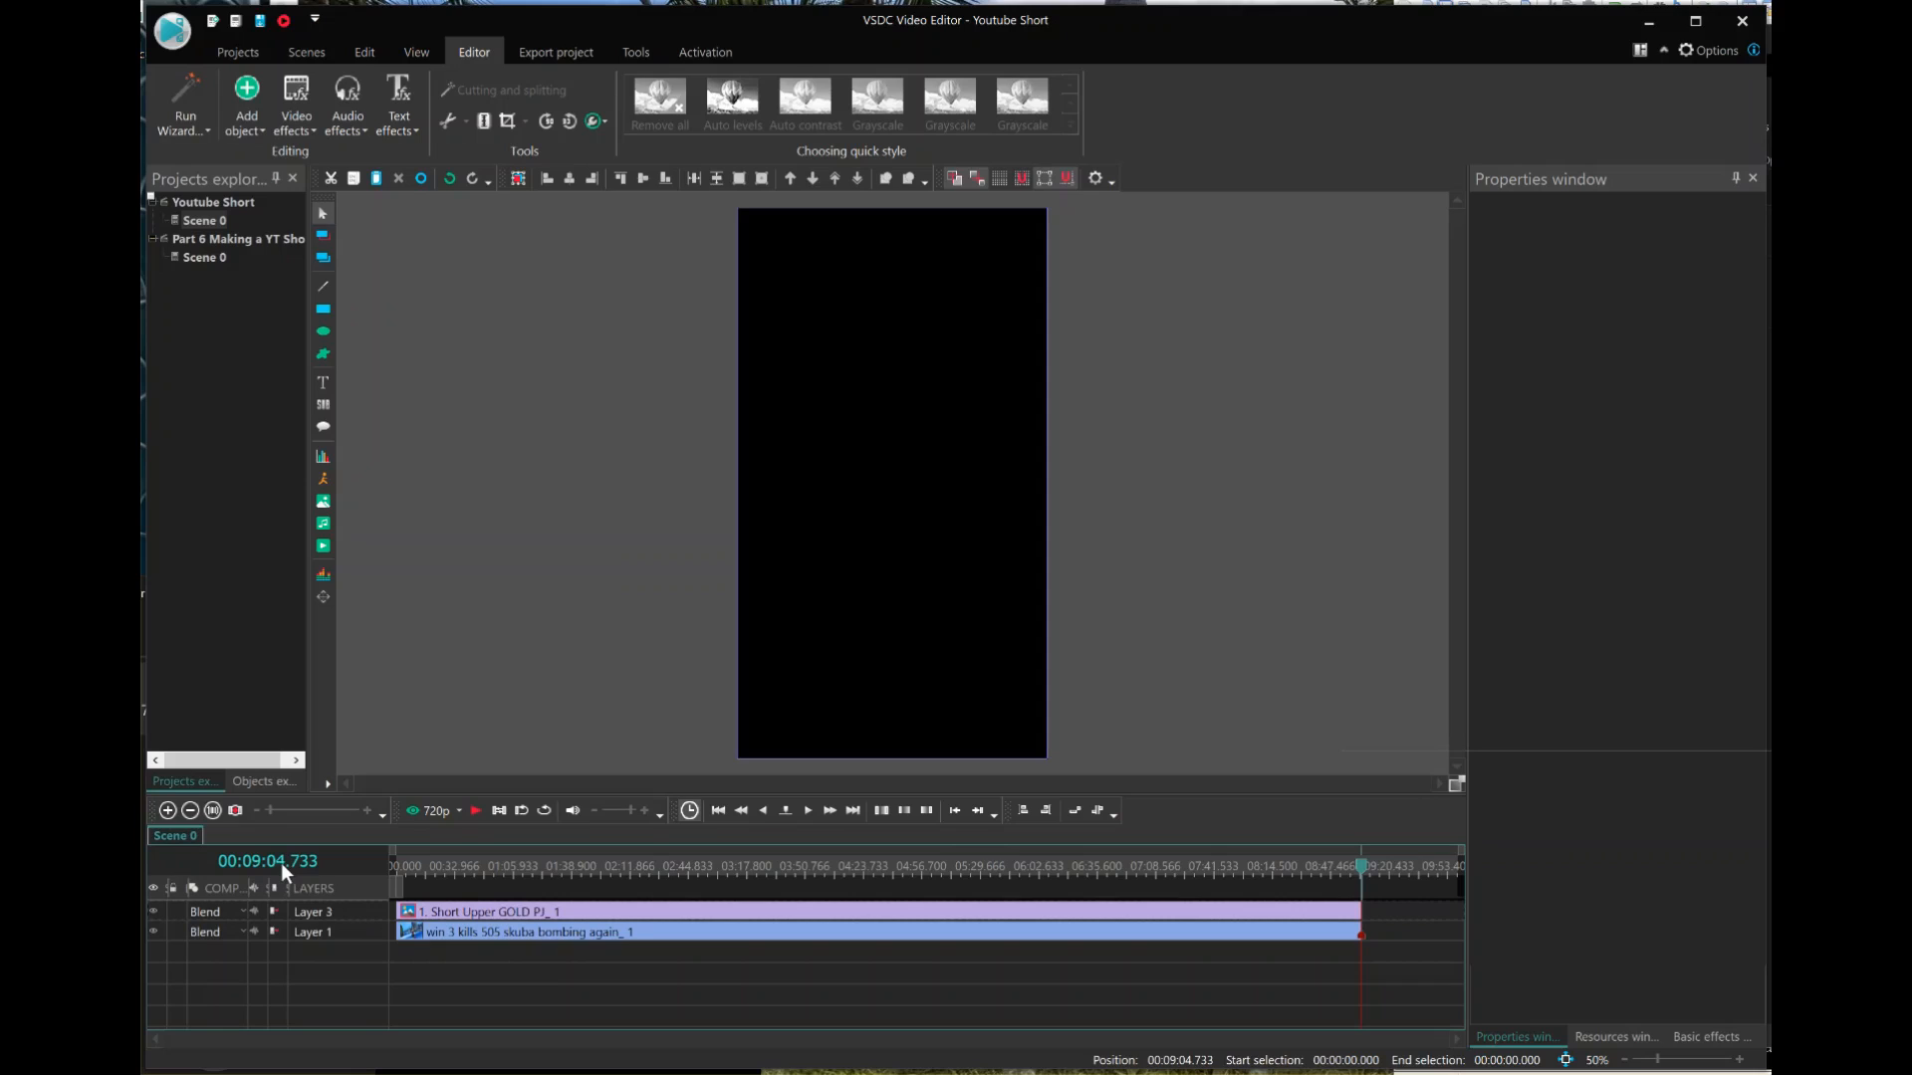
Split the banner and gameplay clips at 00:08:04.666 and delete the parts before the cut.
click(1249, 870)
click(1254, 866)
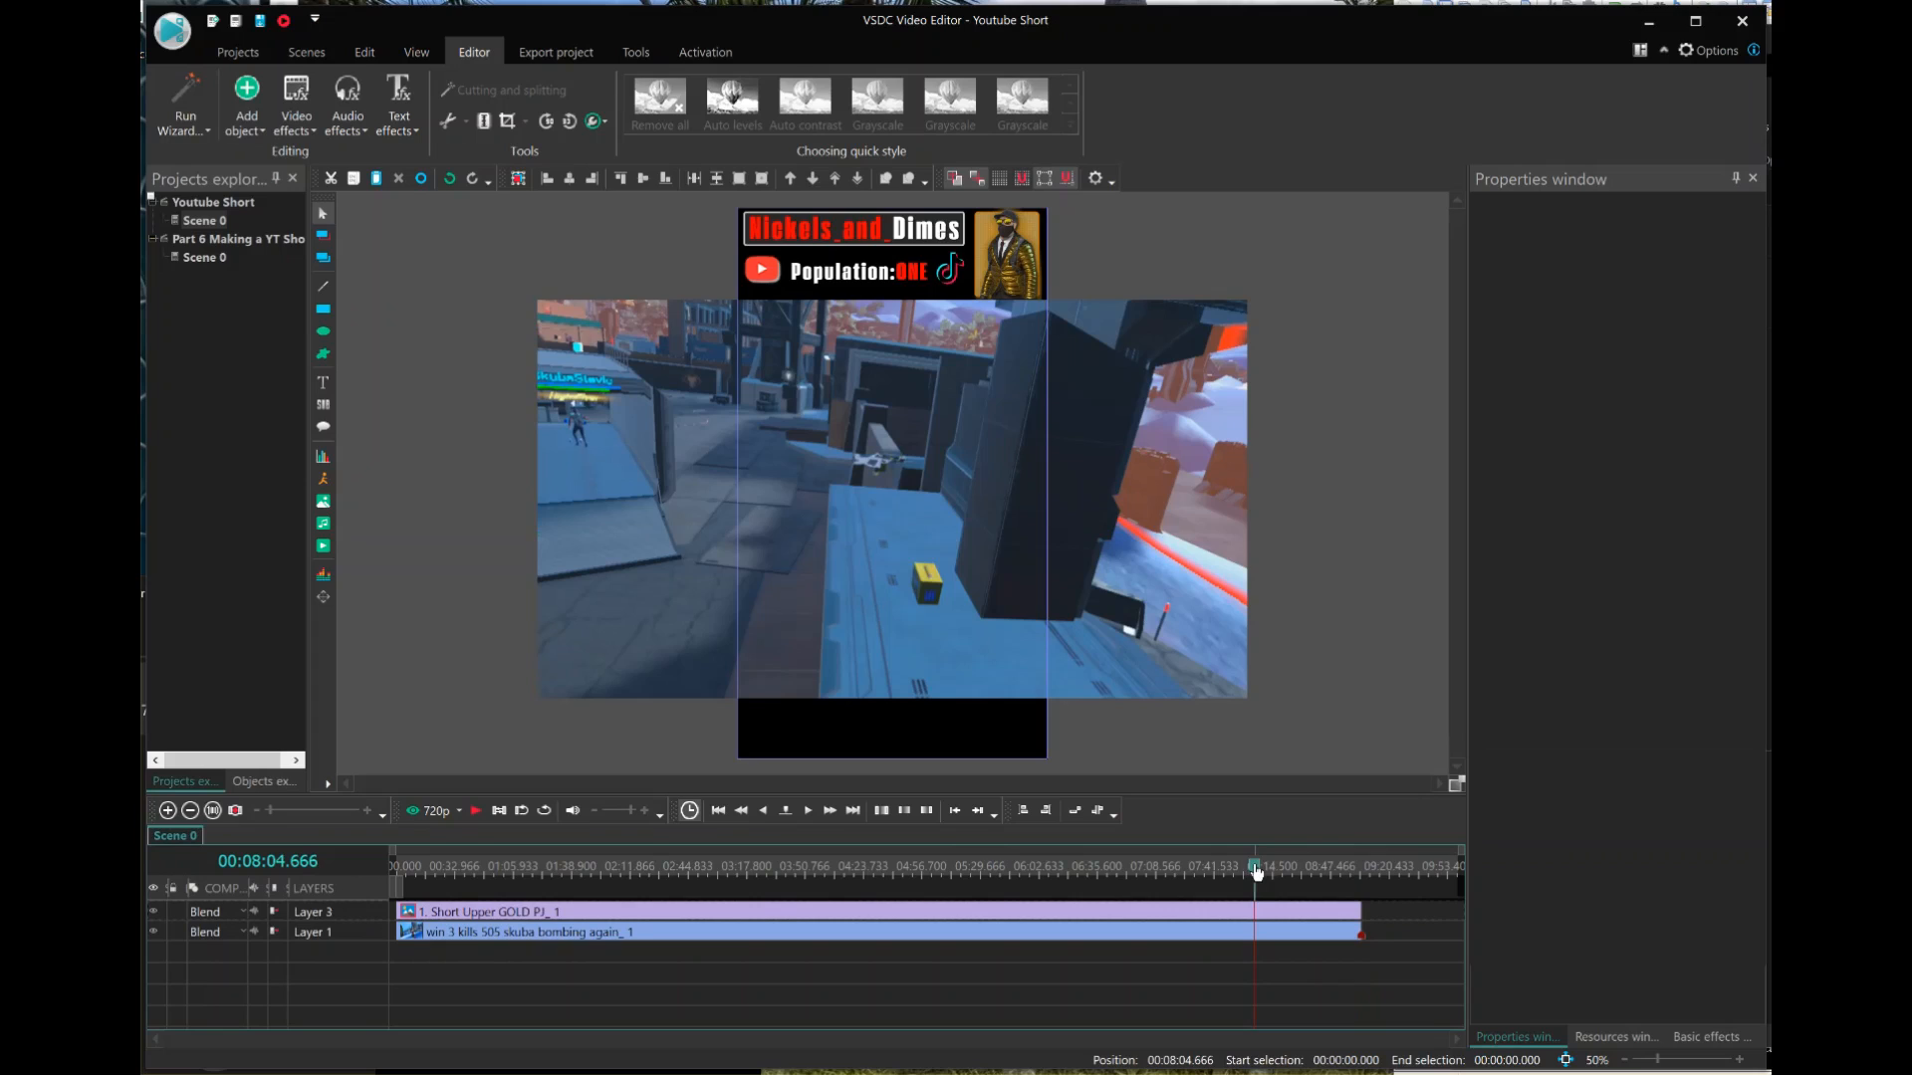
click(1255, 932)
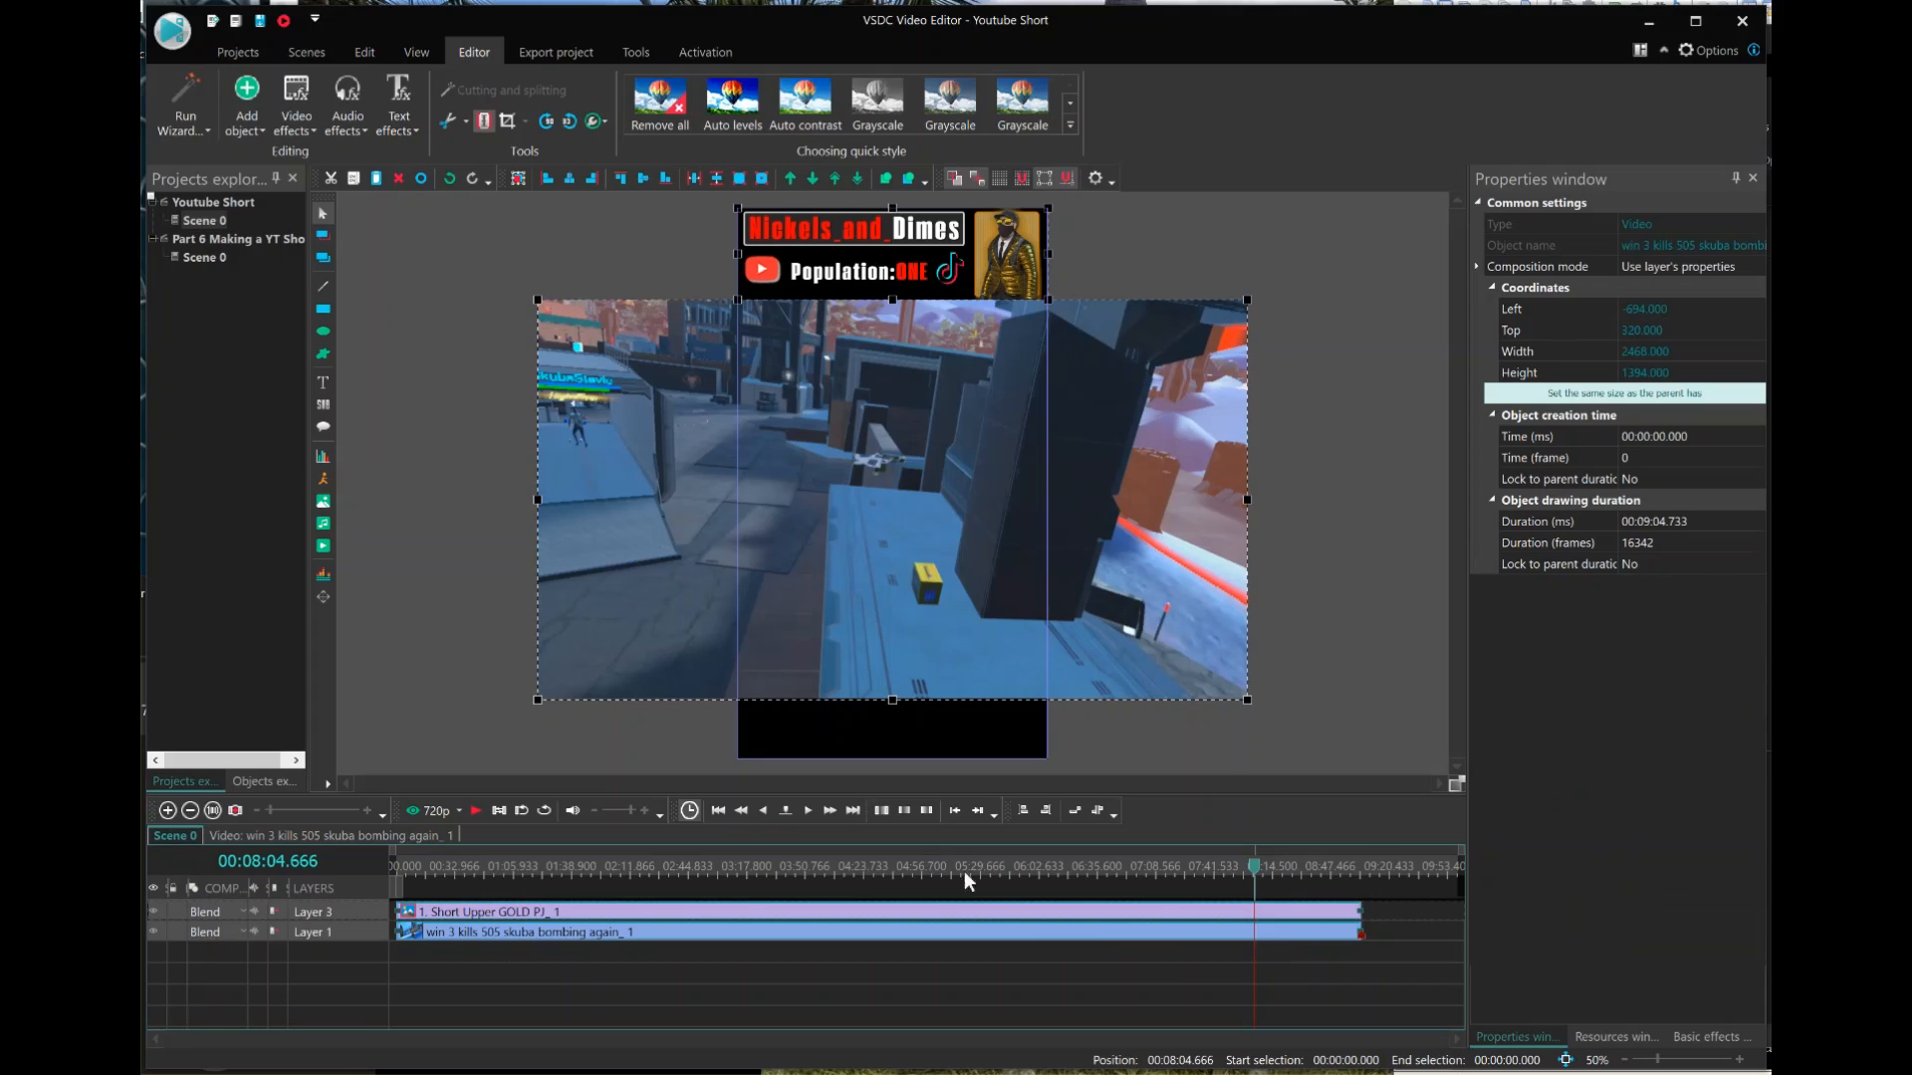
key(shift+s)
click(1220, 953)
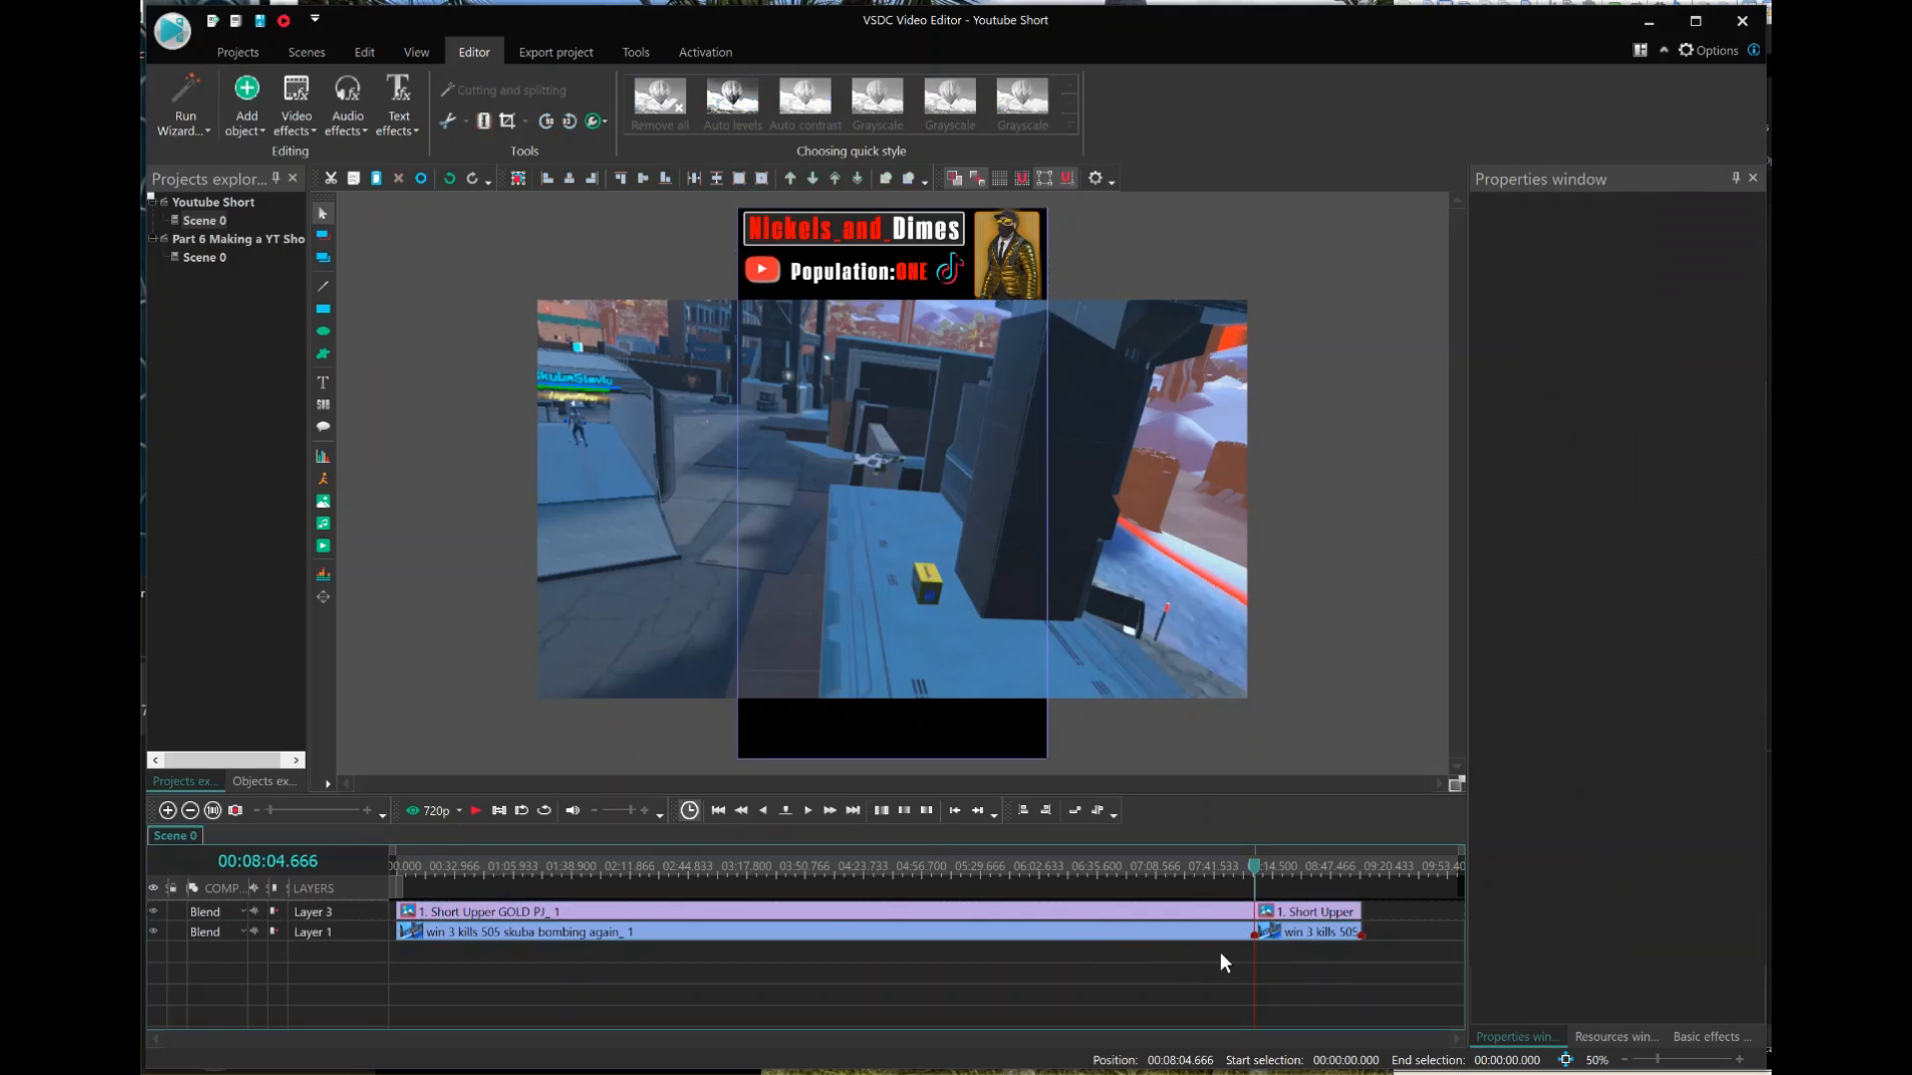
drag(1223, 949, 1198, 903)
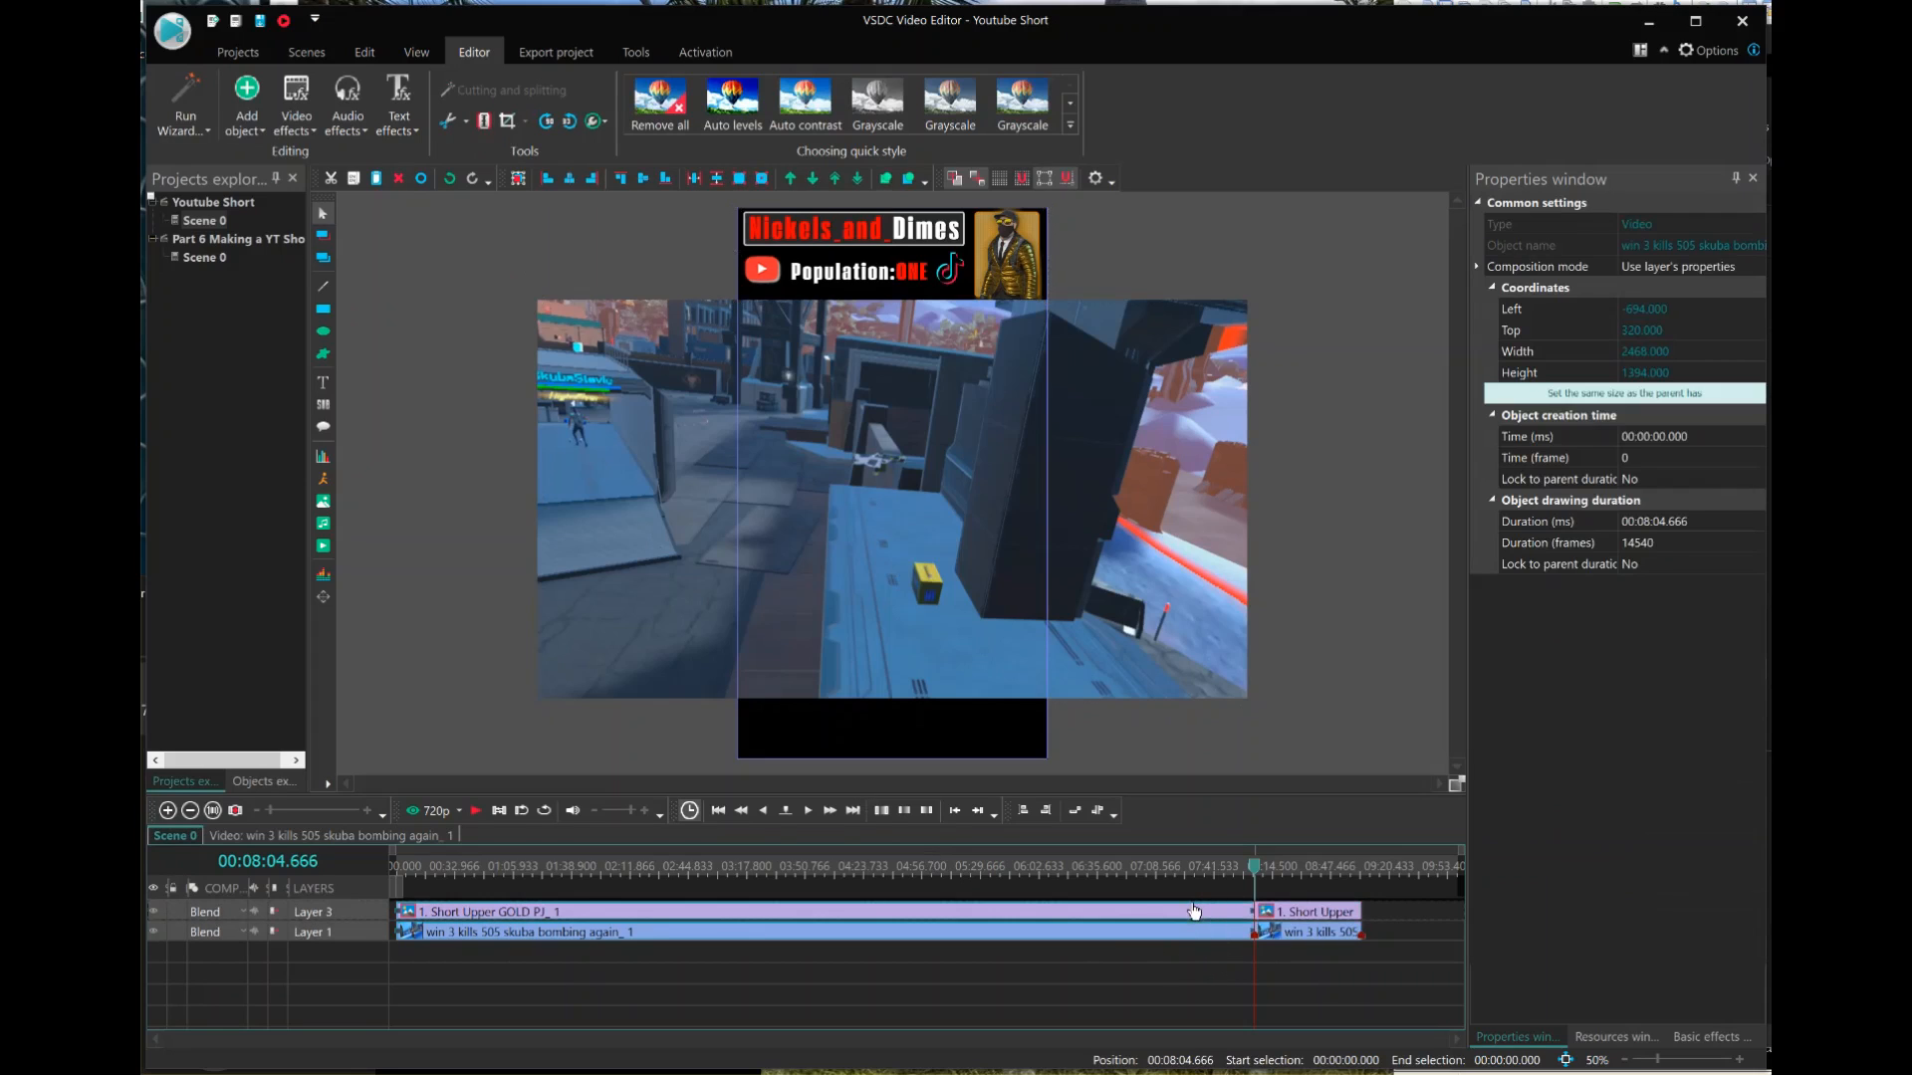
key(Delete)
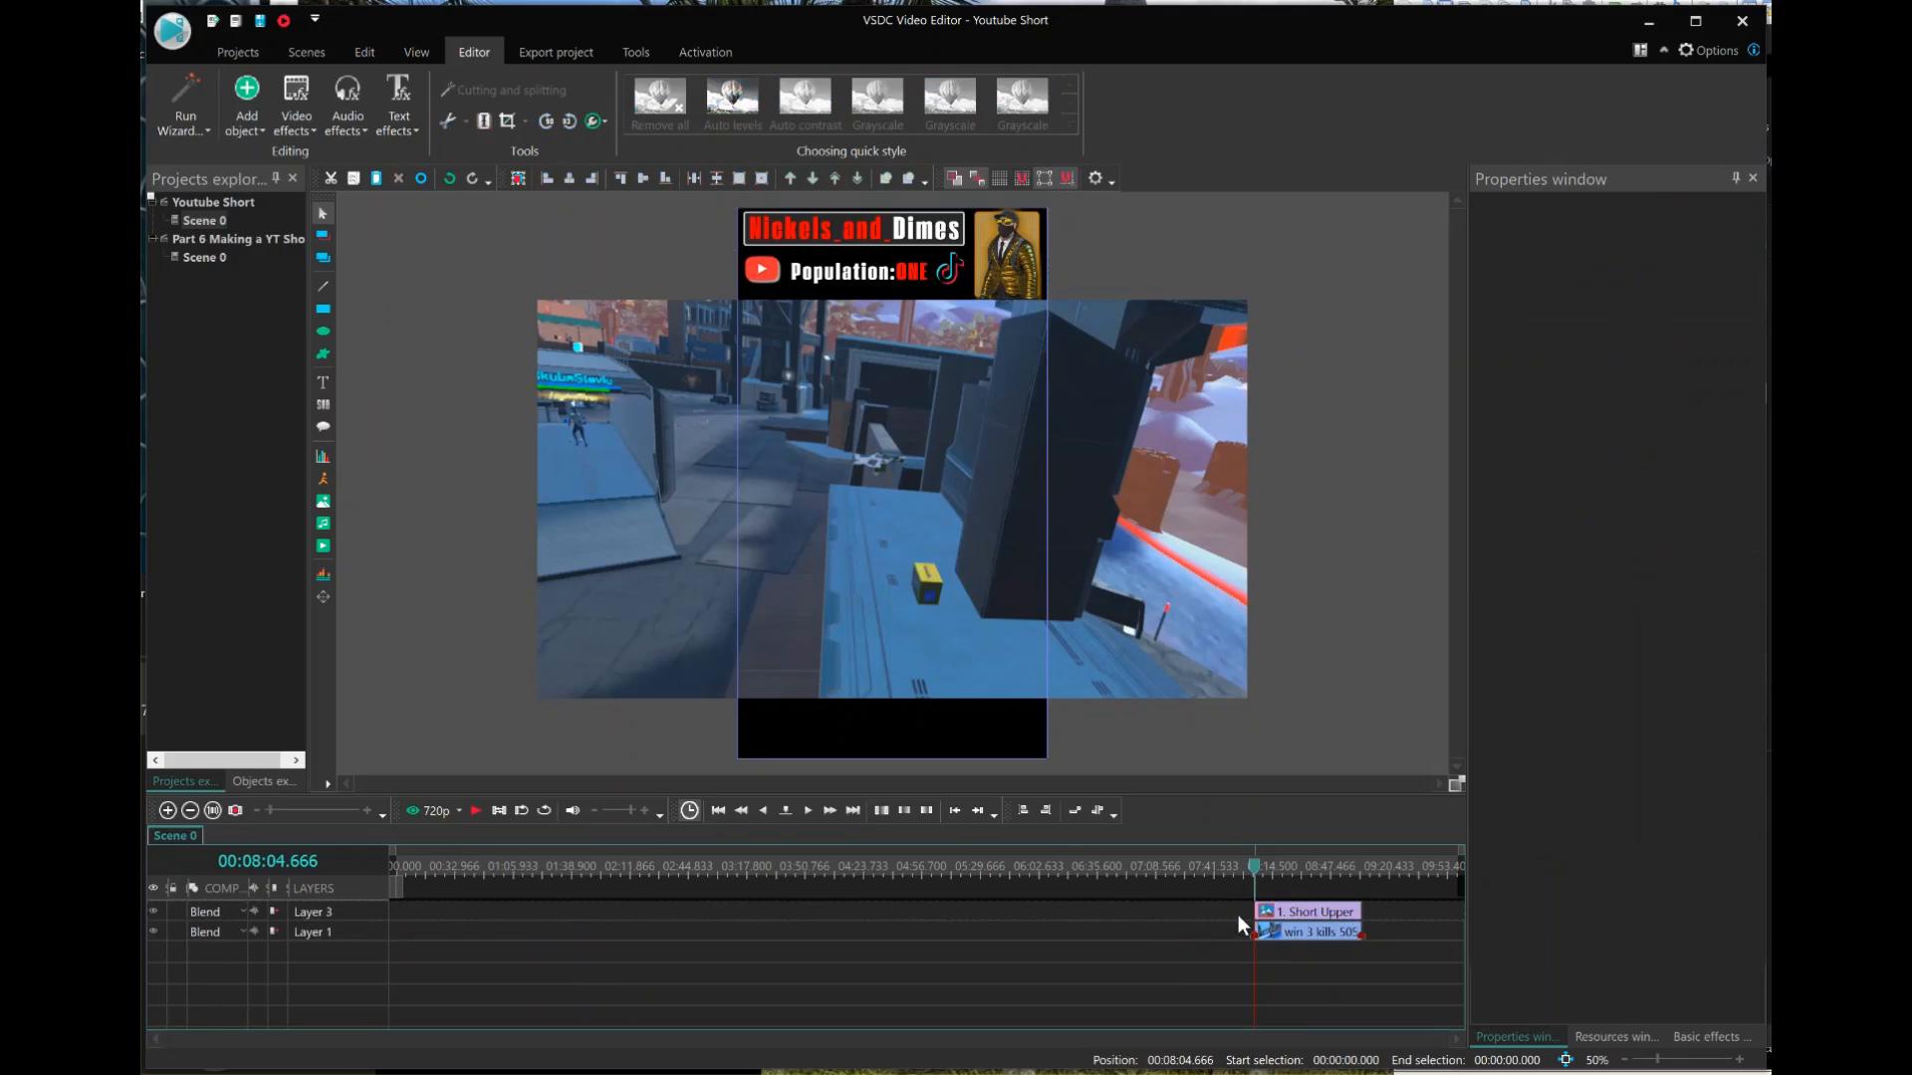
Move the remaining one-minute banner and gameplay clips to the start of the timeline and check the banner's duration.
drag(1235, 907, 376, 930)
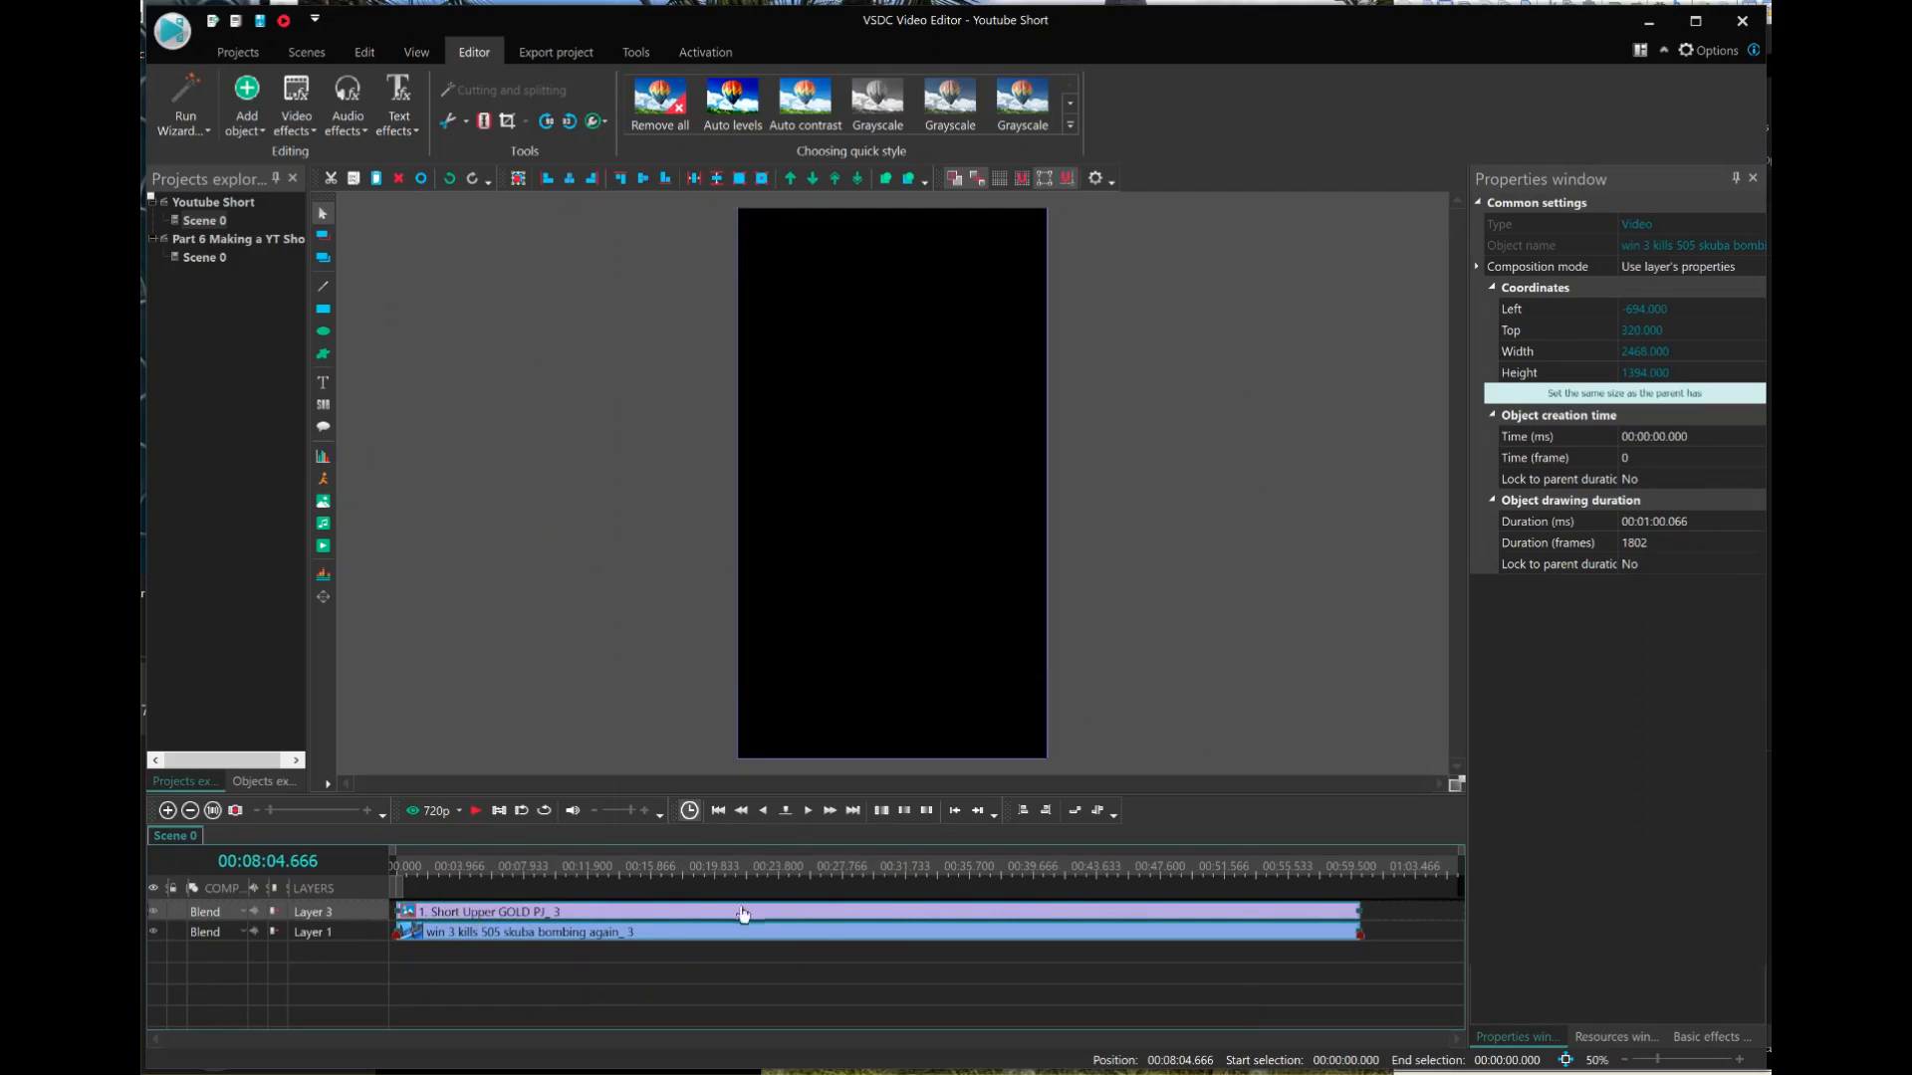
click(1371, 905)
click(1352, 916)
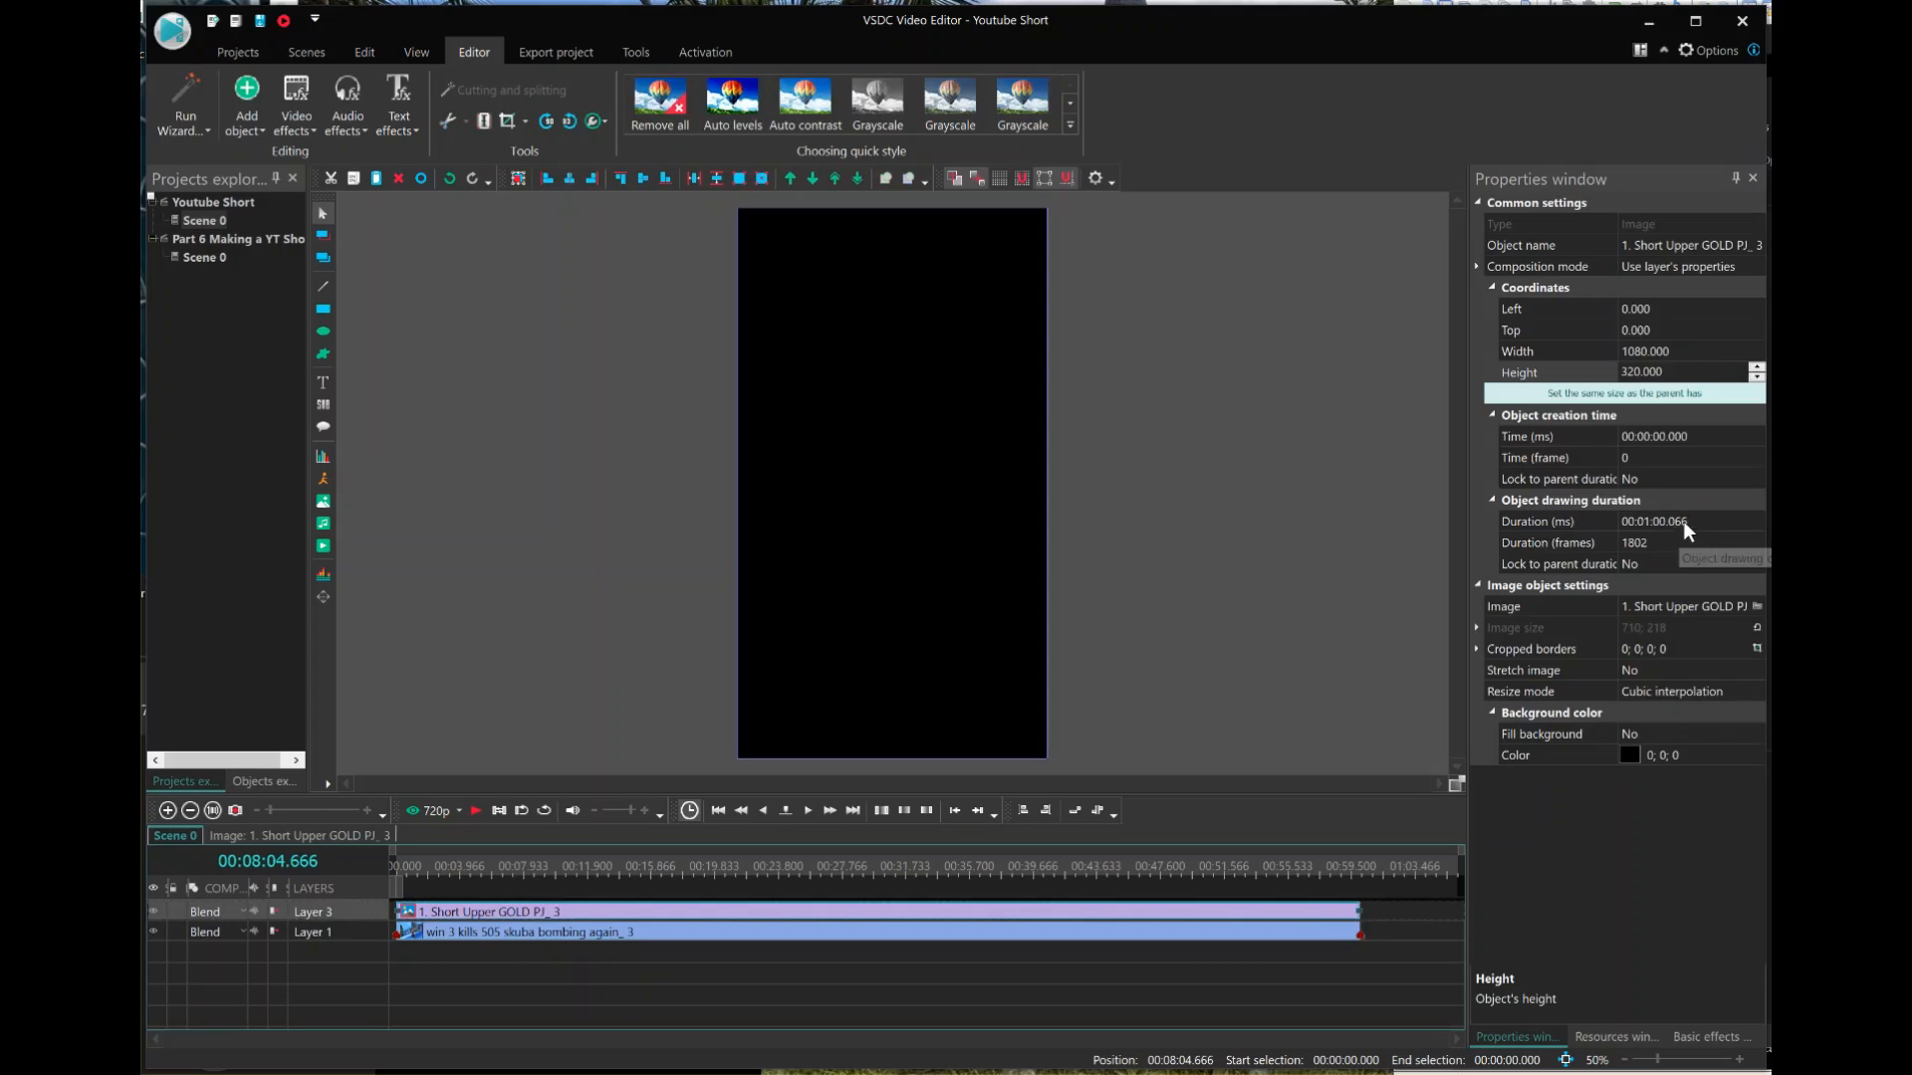
click(1613, 520)
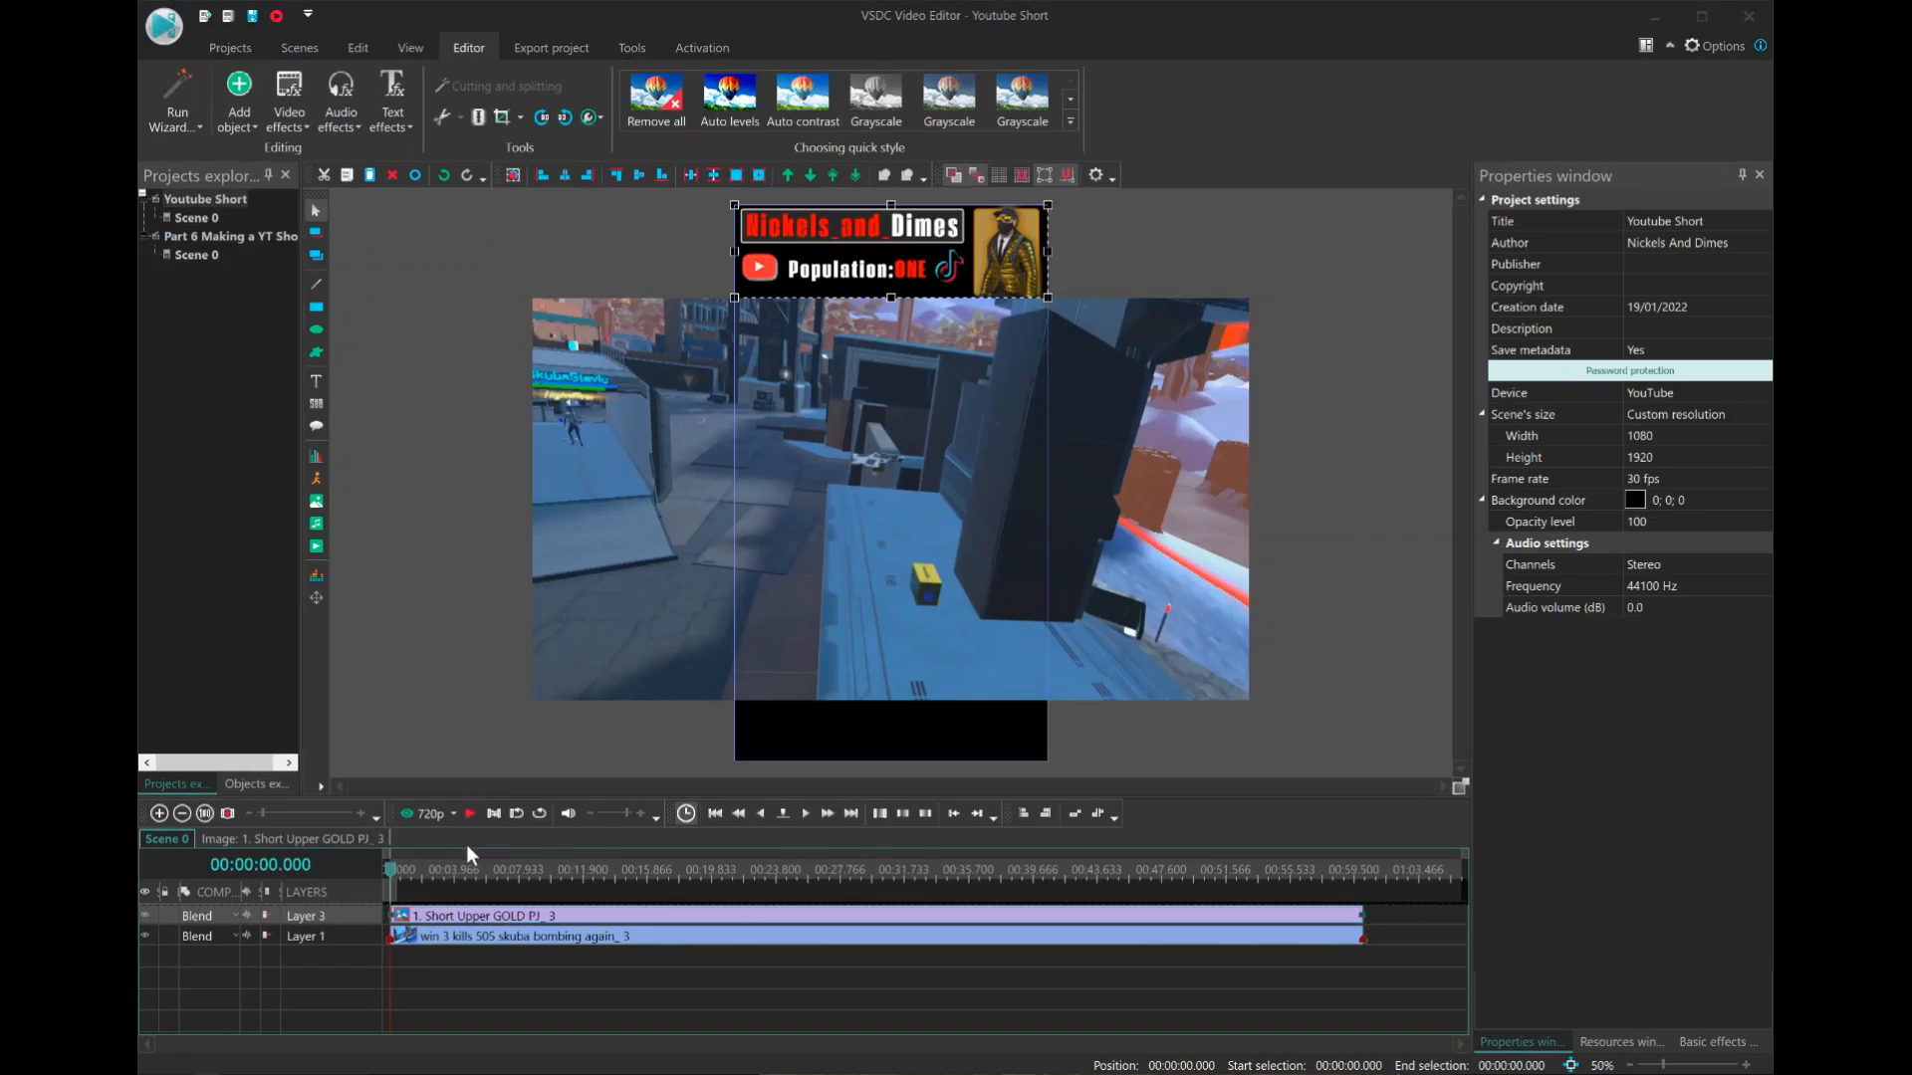
Preview the opening footage, split both clips at 00:00:12.333 and delete the parts before the cut.
click(470, 813)
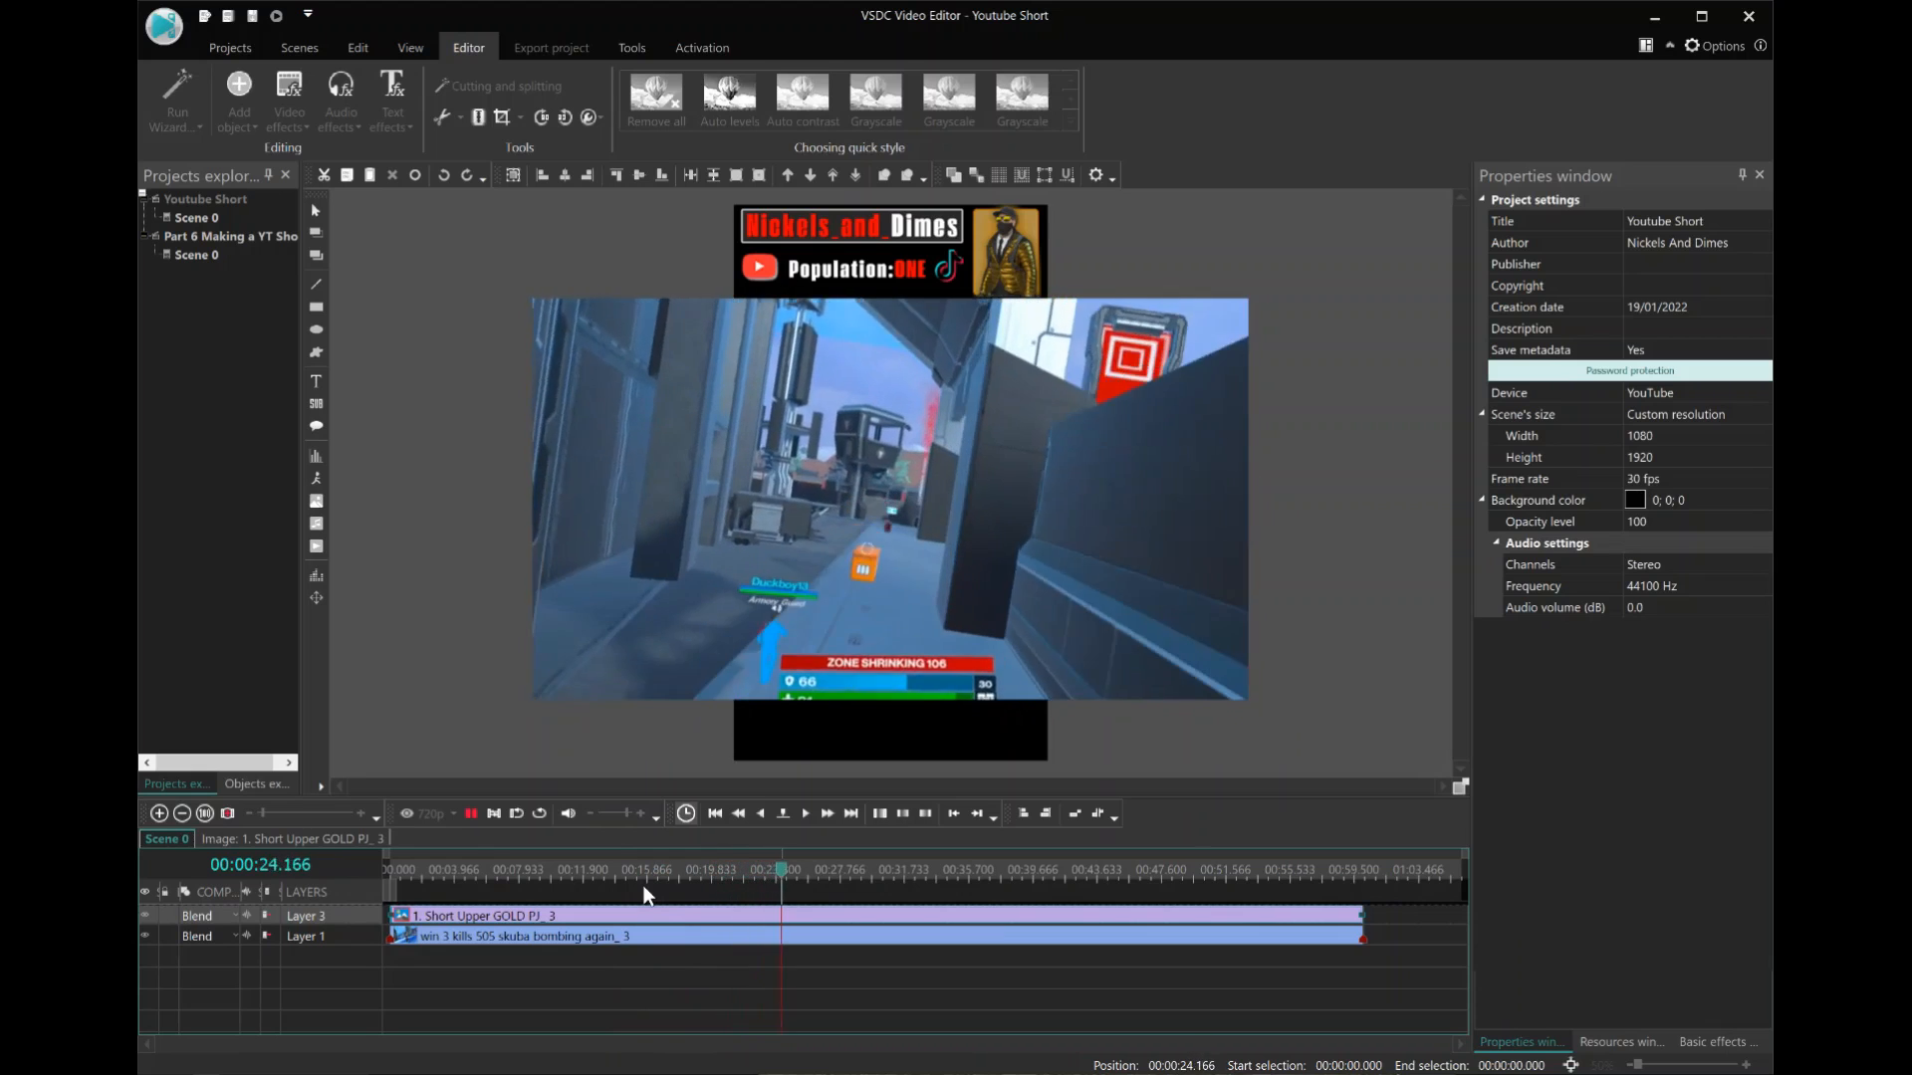
click(597, 871)
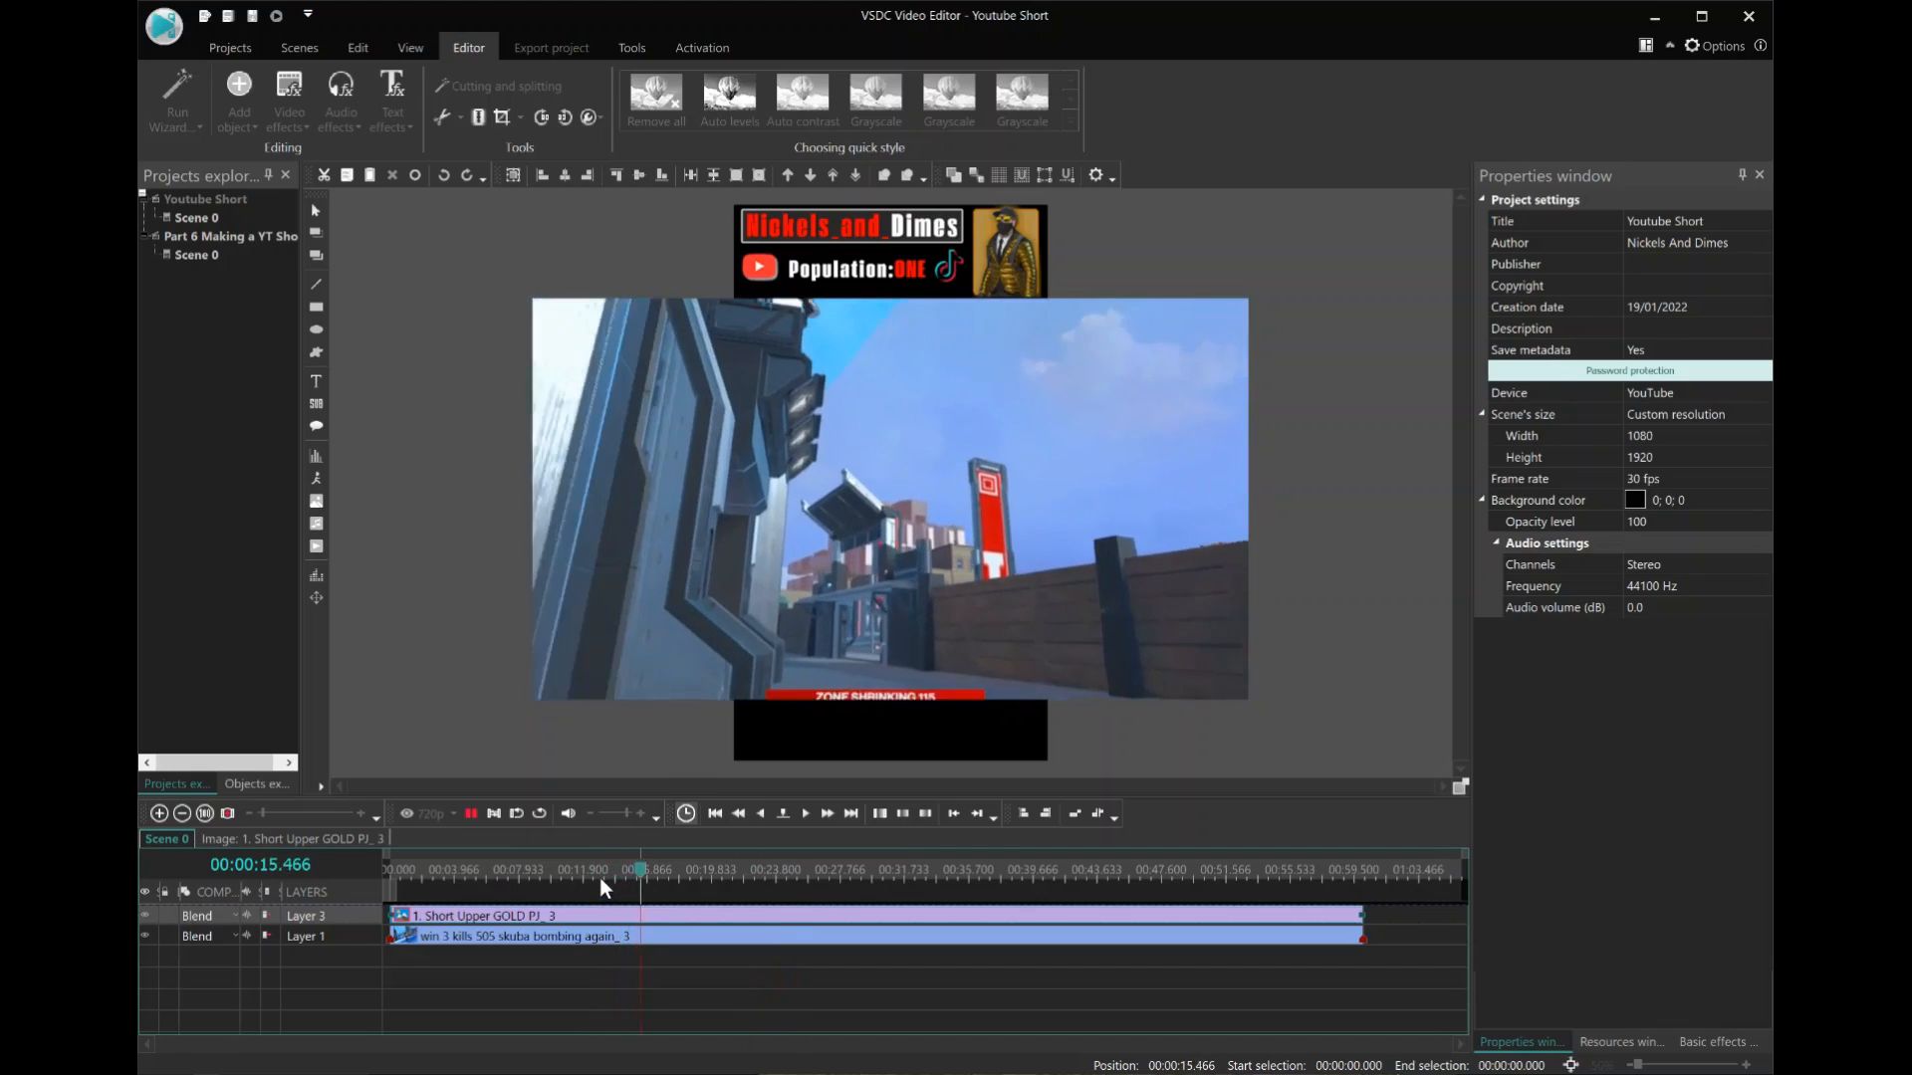
click(554, 871)
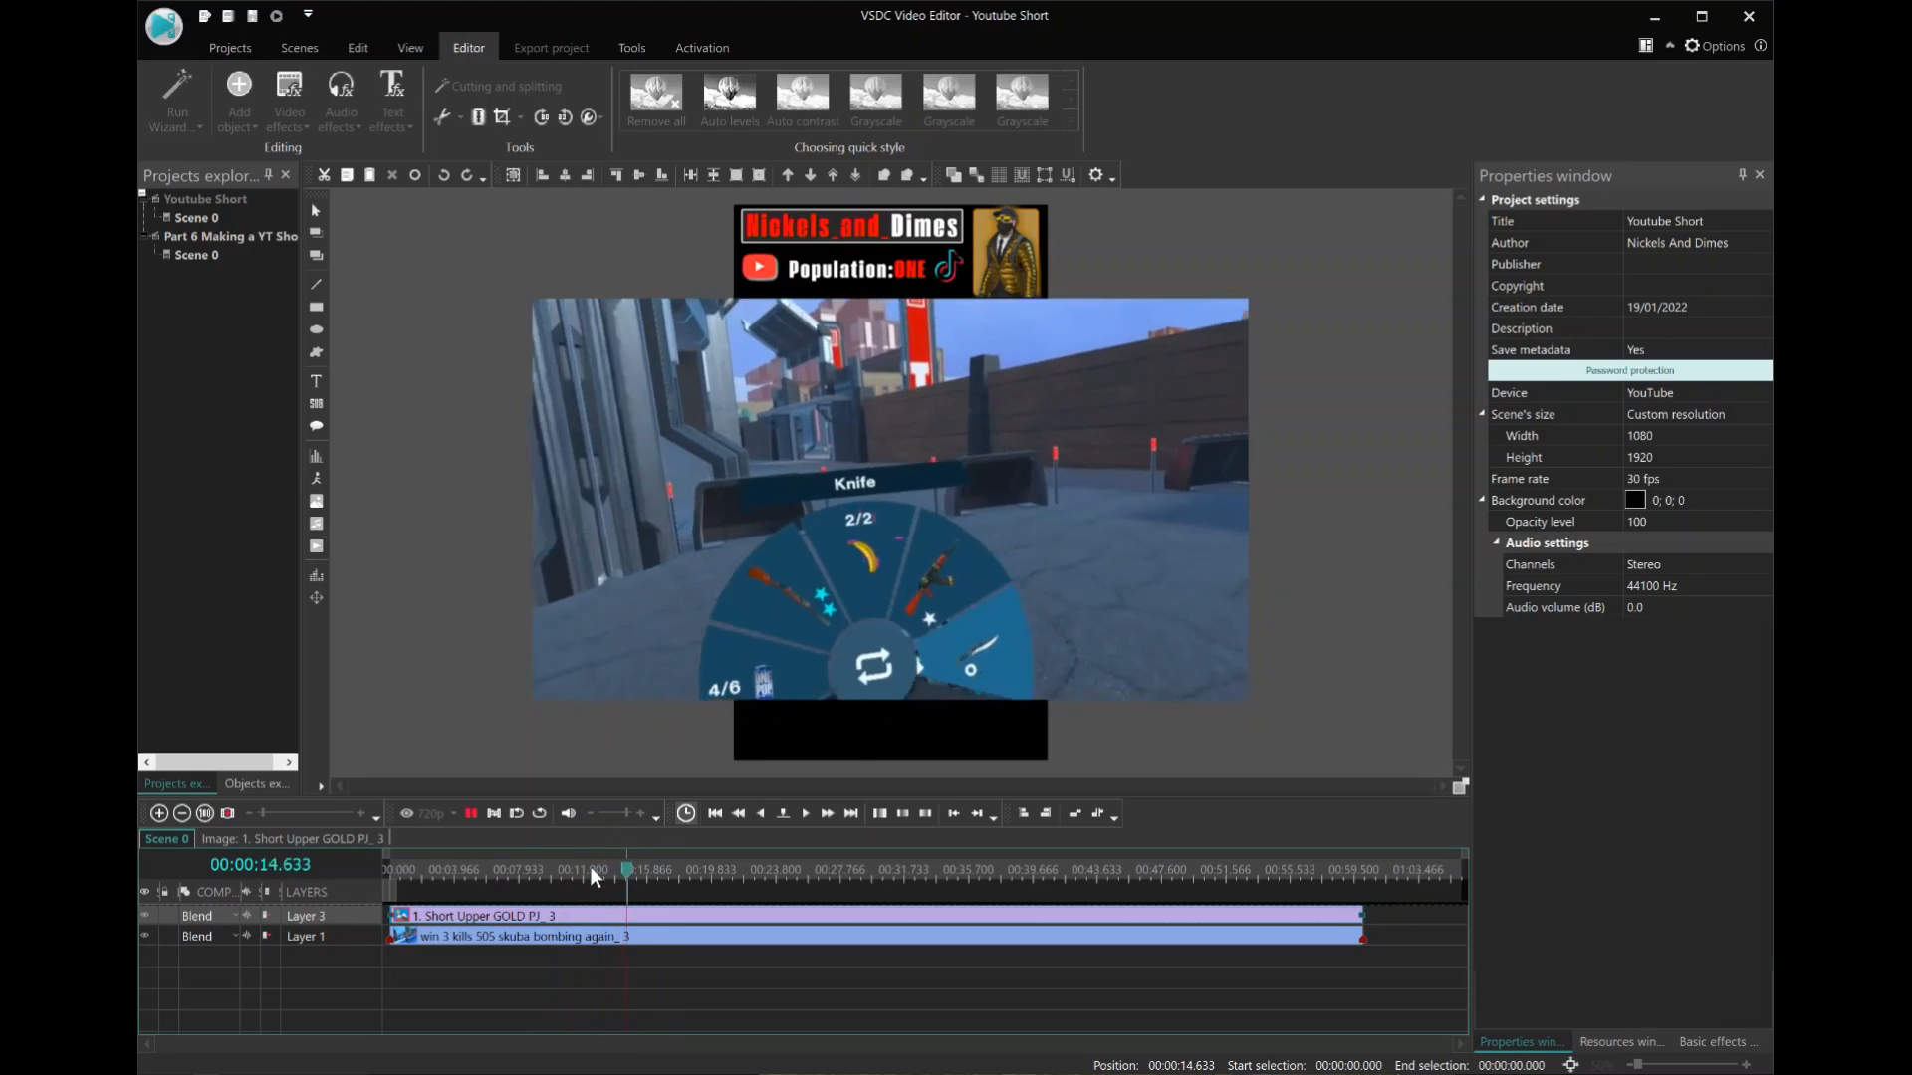
click(590, 868)
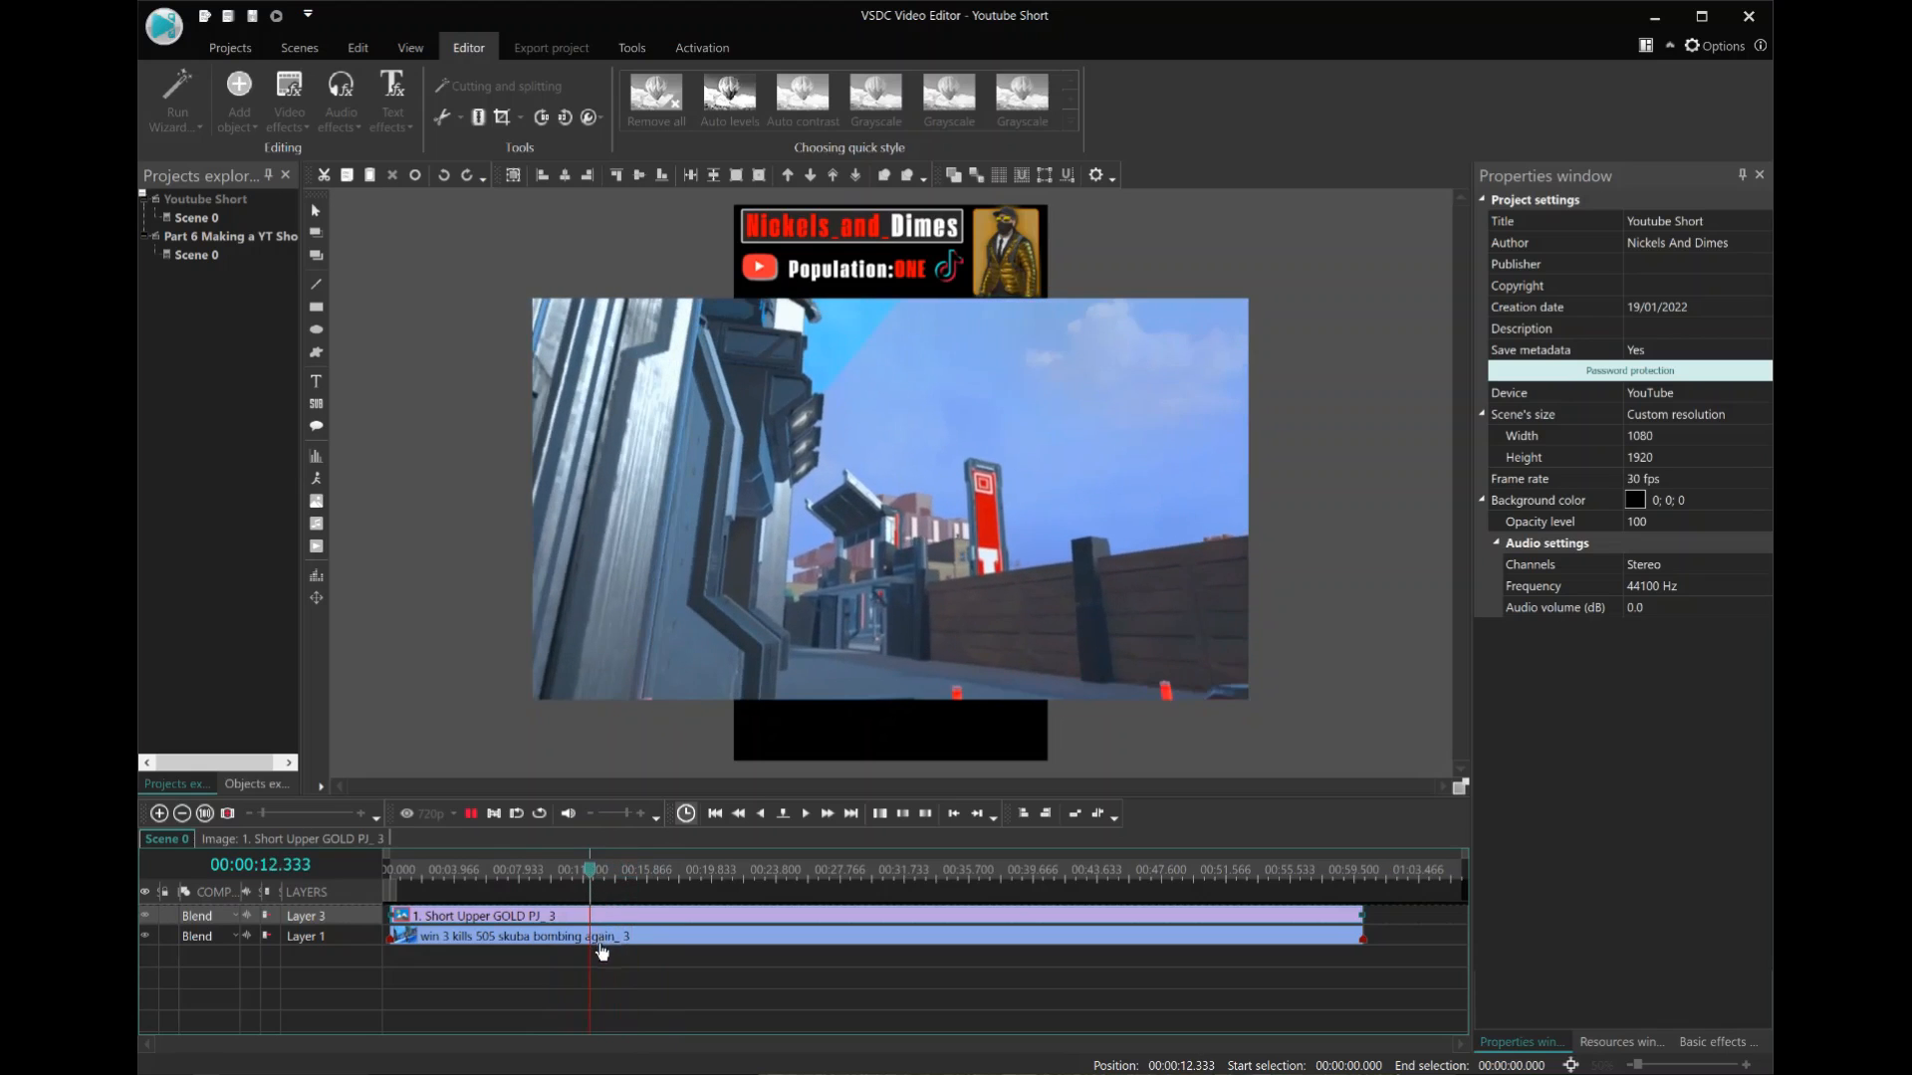
drag(599, 950, 571, 910)
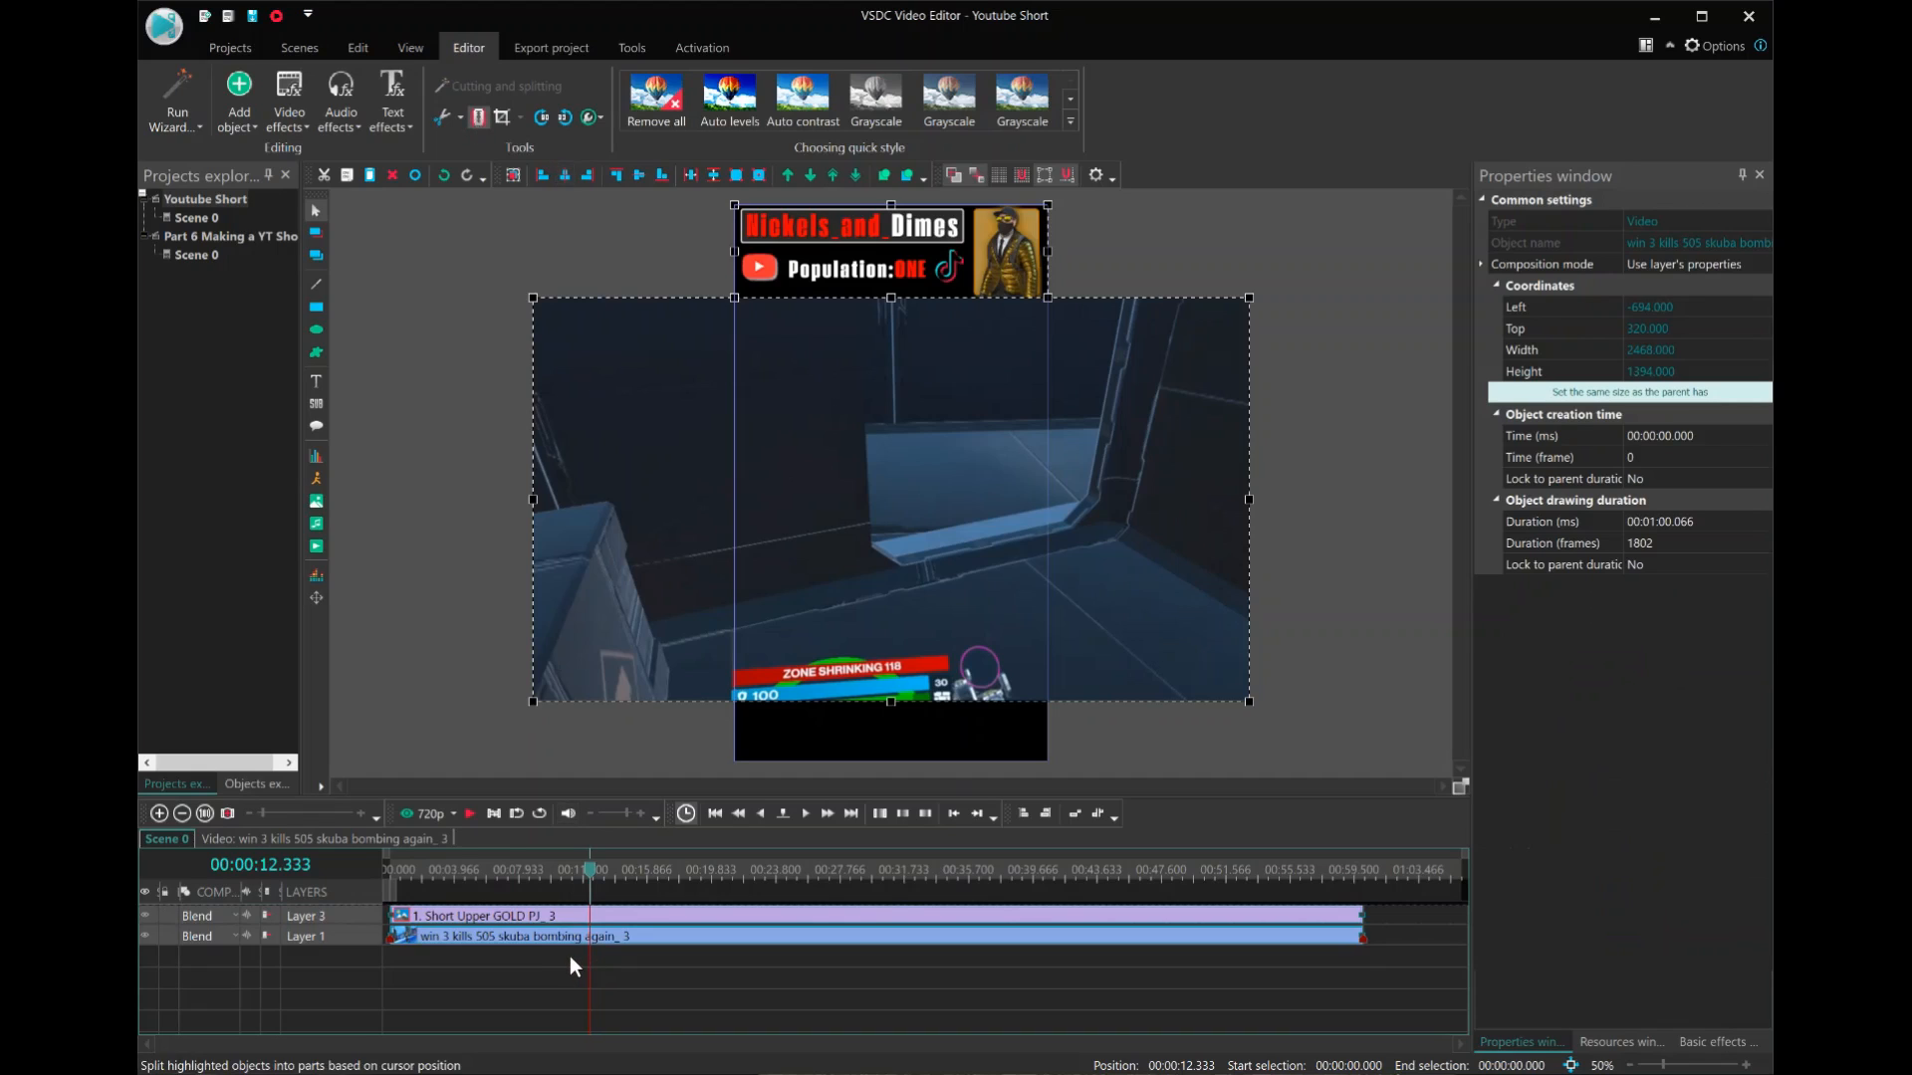
key(ctrl+k)
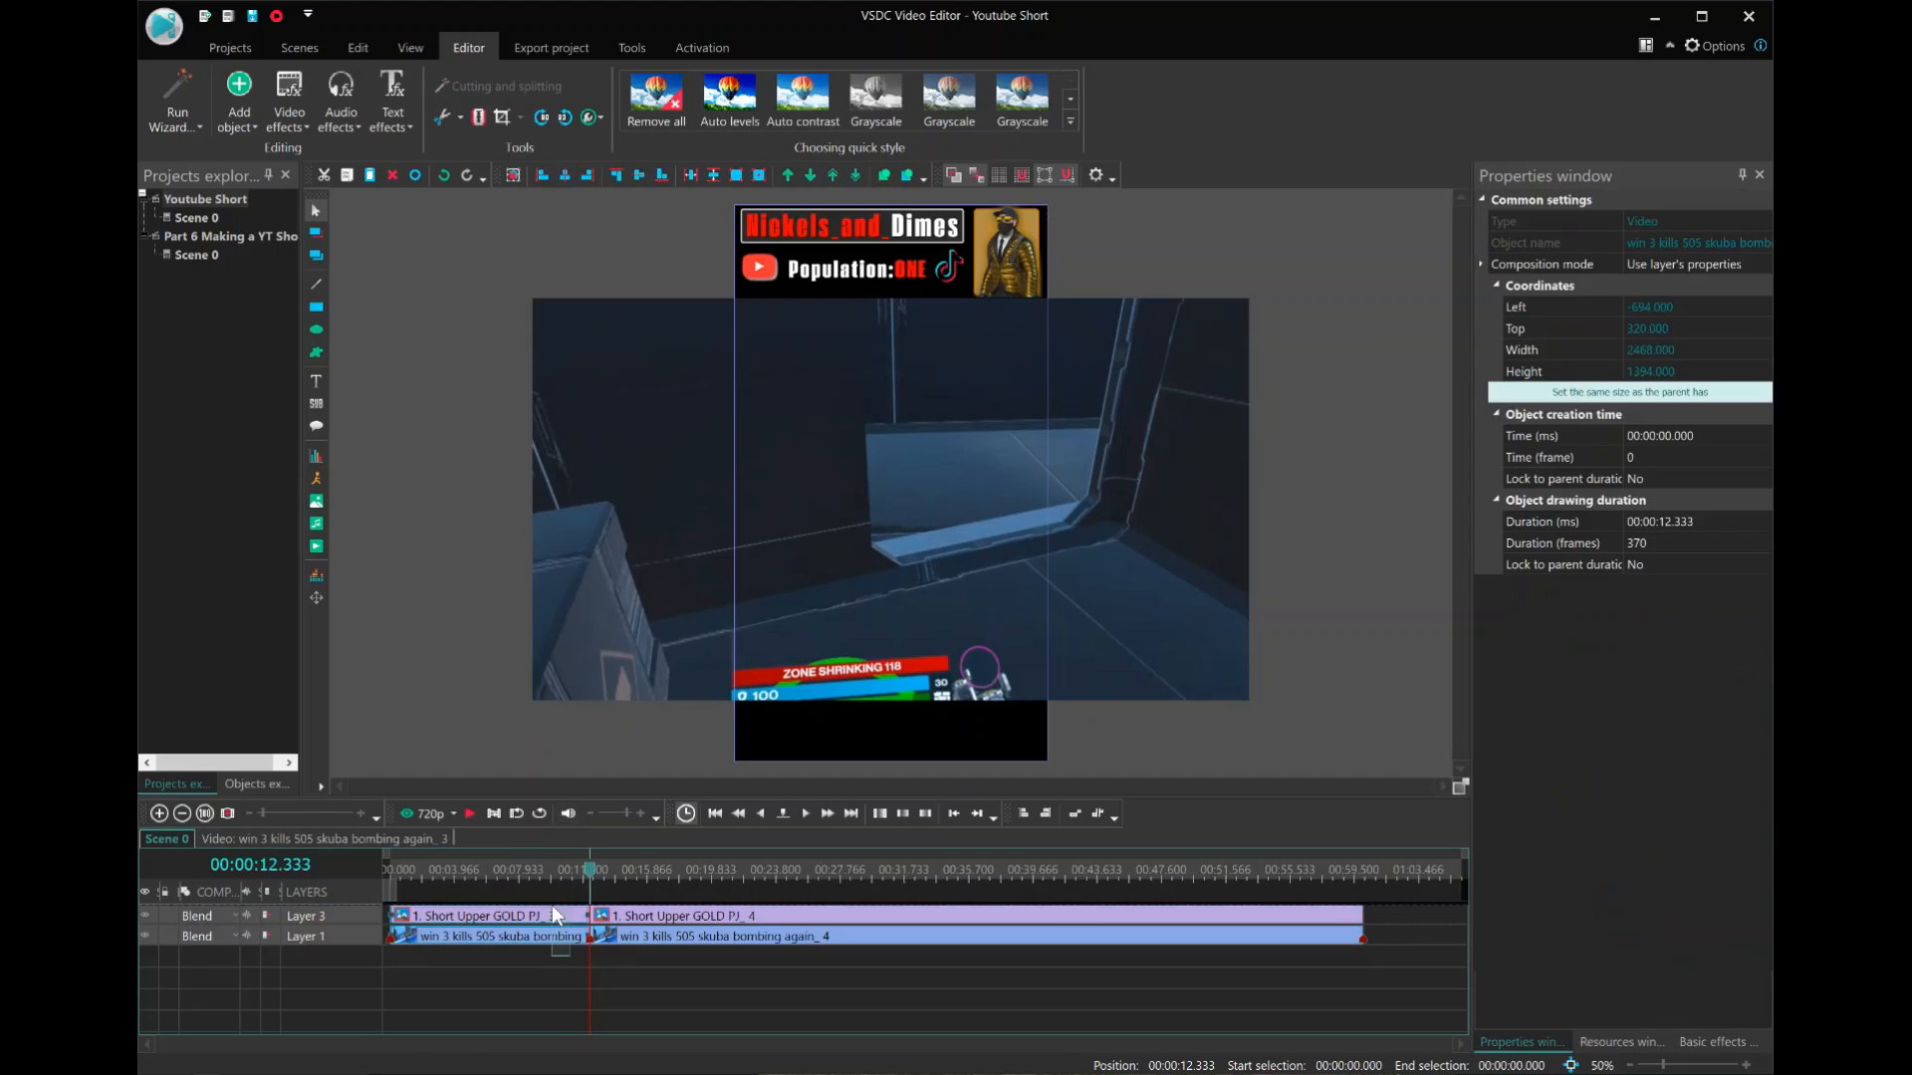
key(Delete)
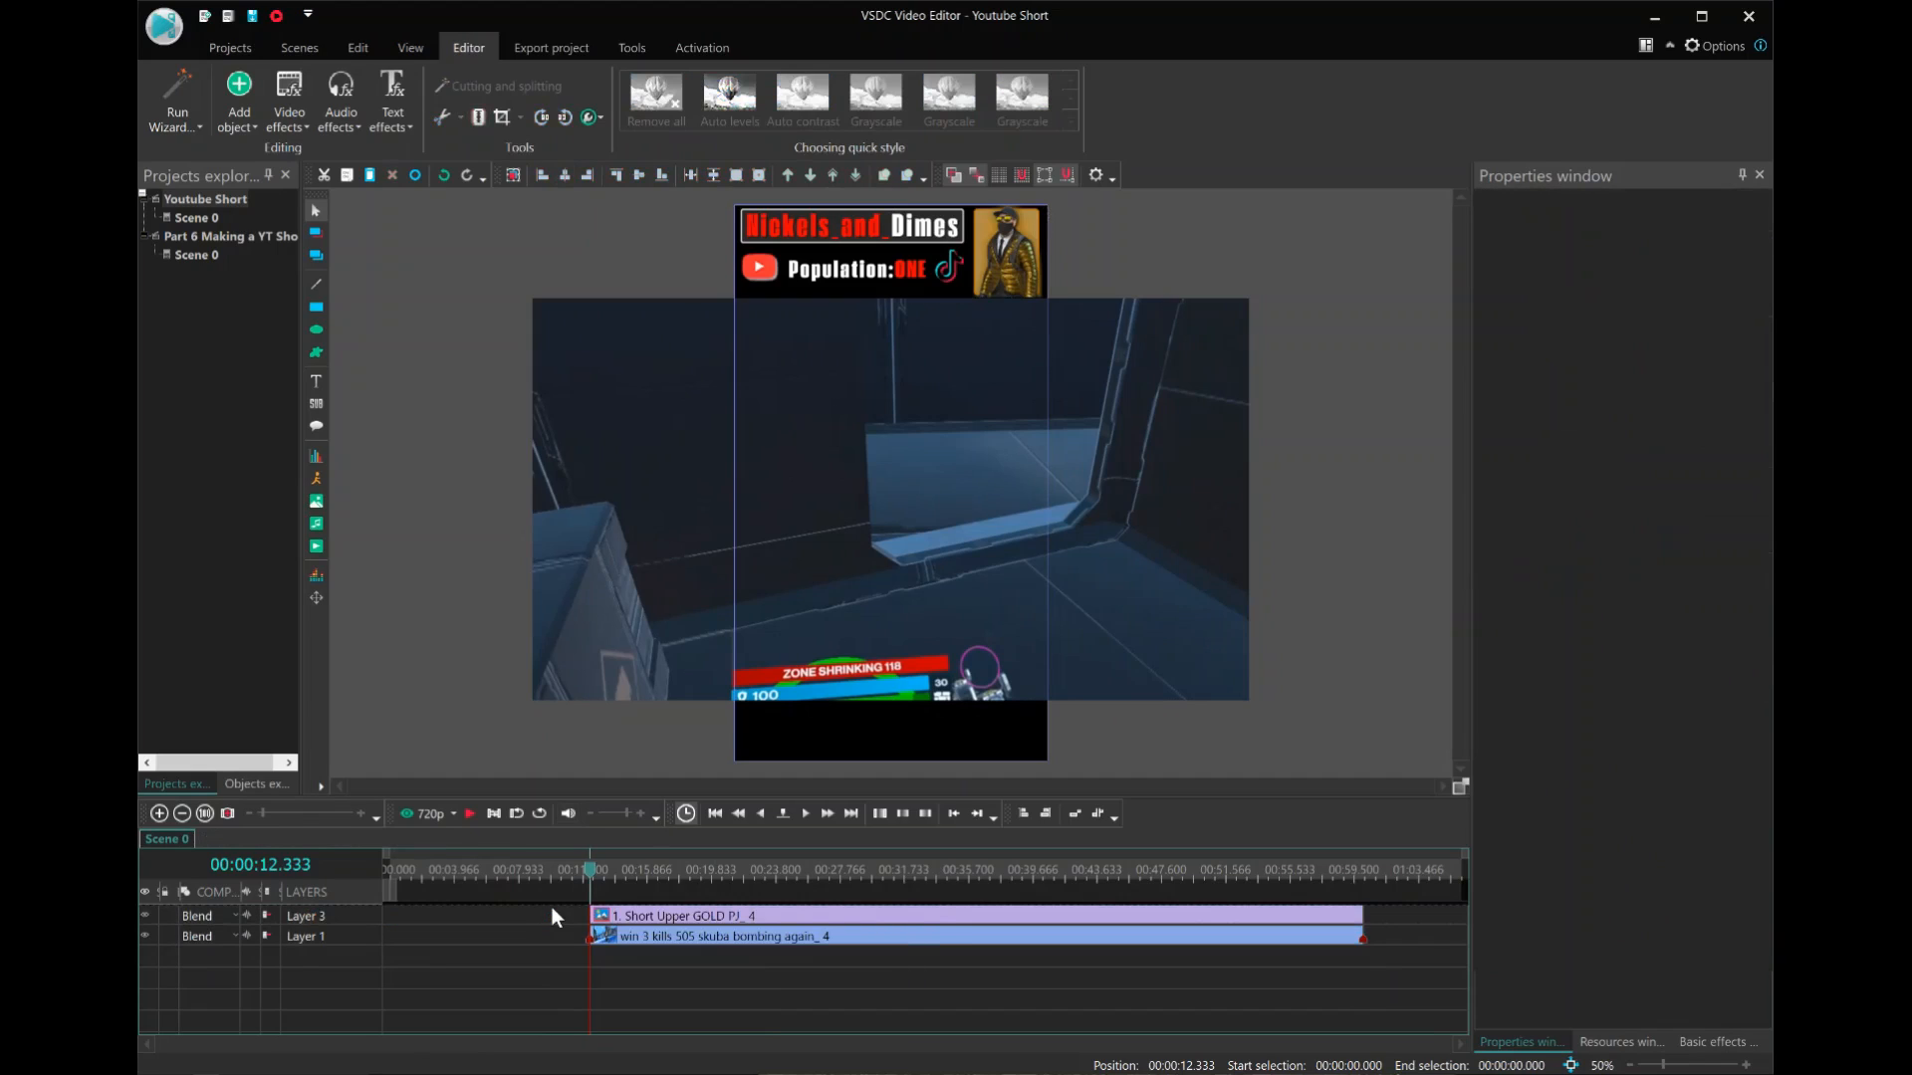
Move the trimmed banner and gameplay clips back to 00:00:00.000 on the timeline.
drag(558, 909, 396, 931)
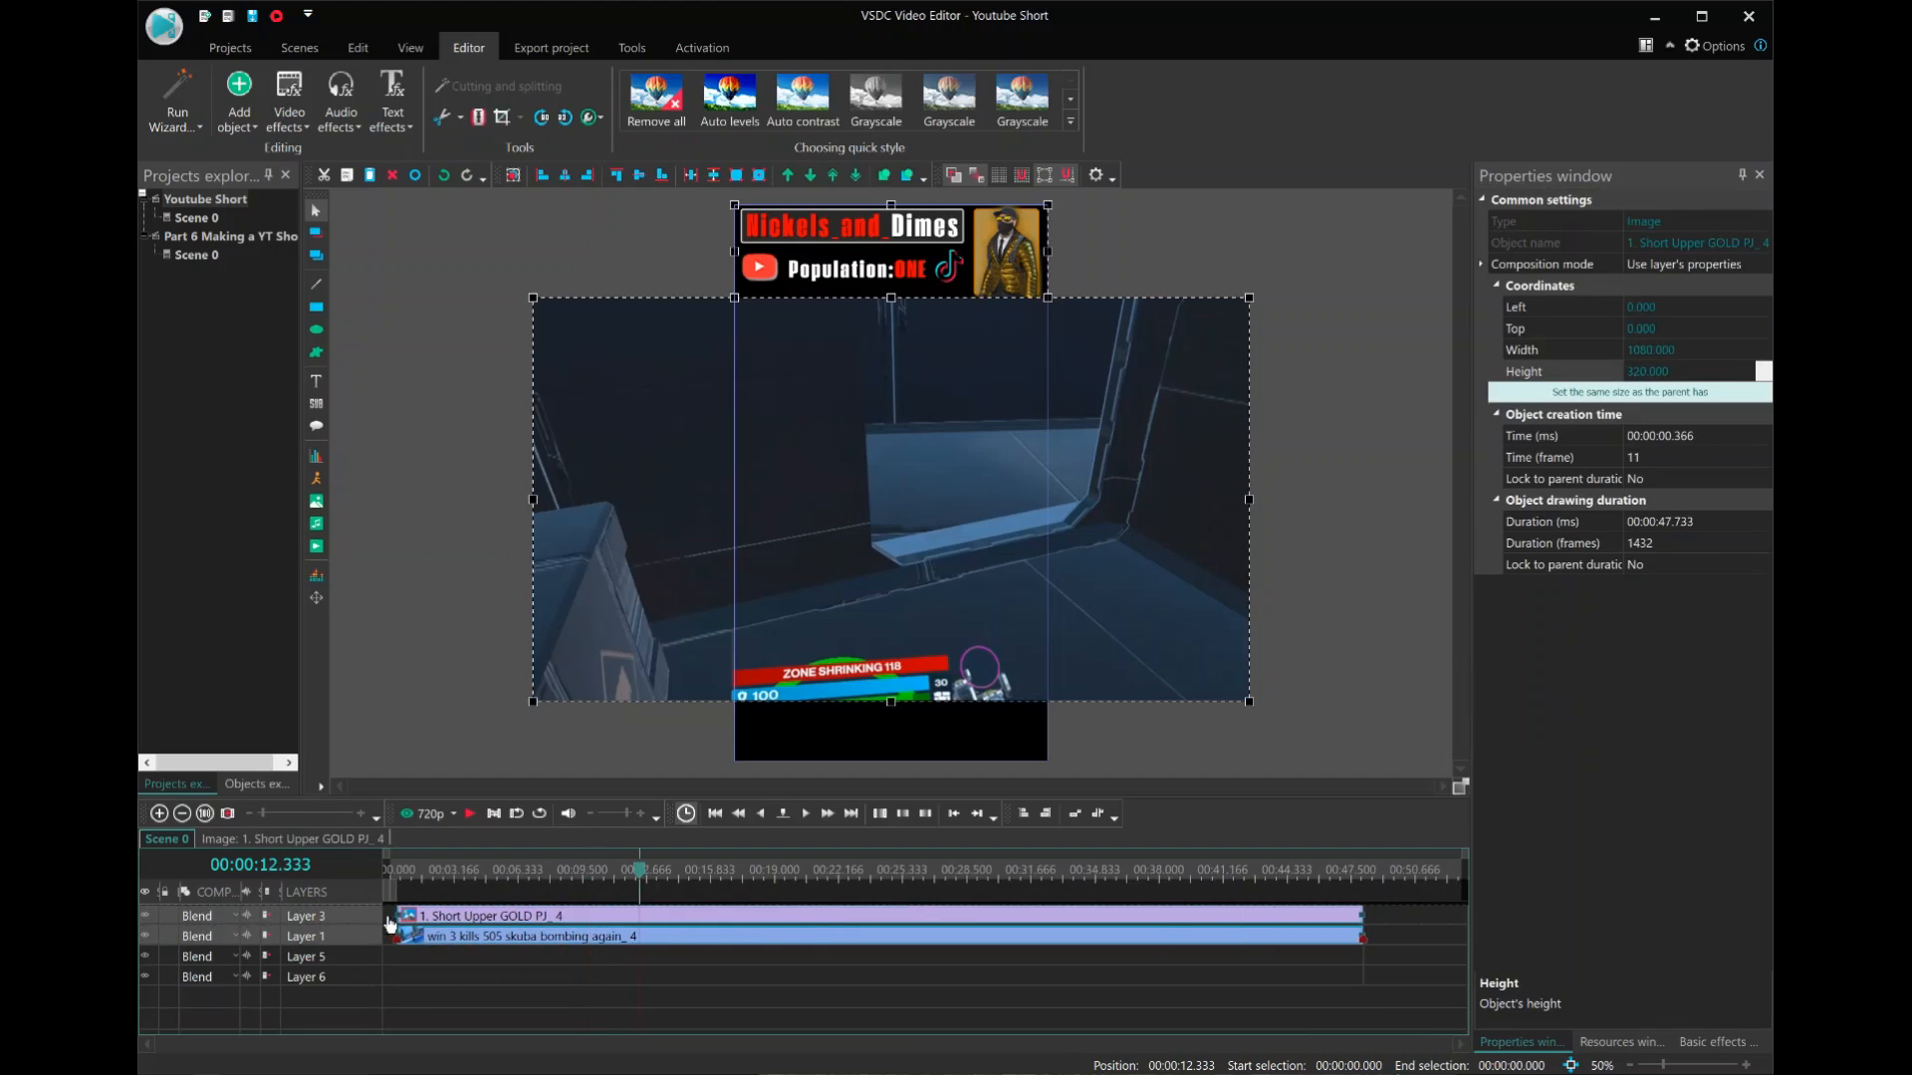
click(1380, 917)
click(1350, 915)
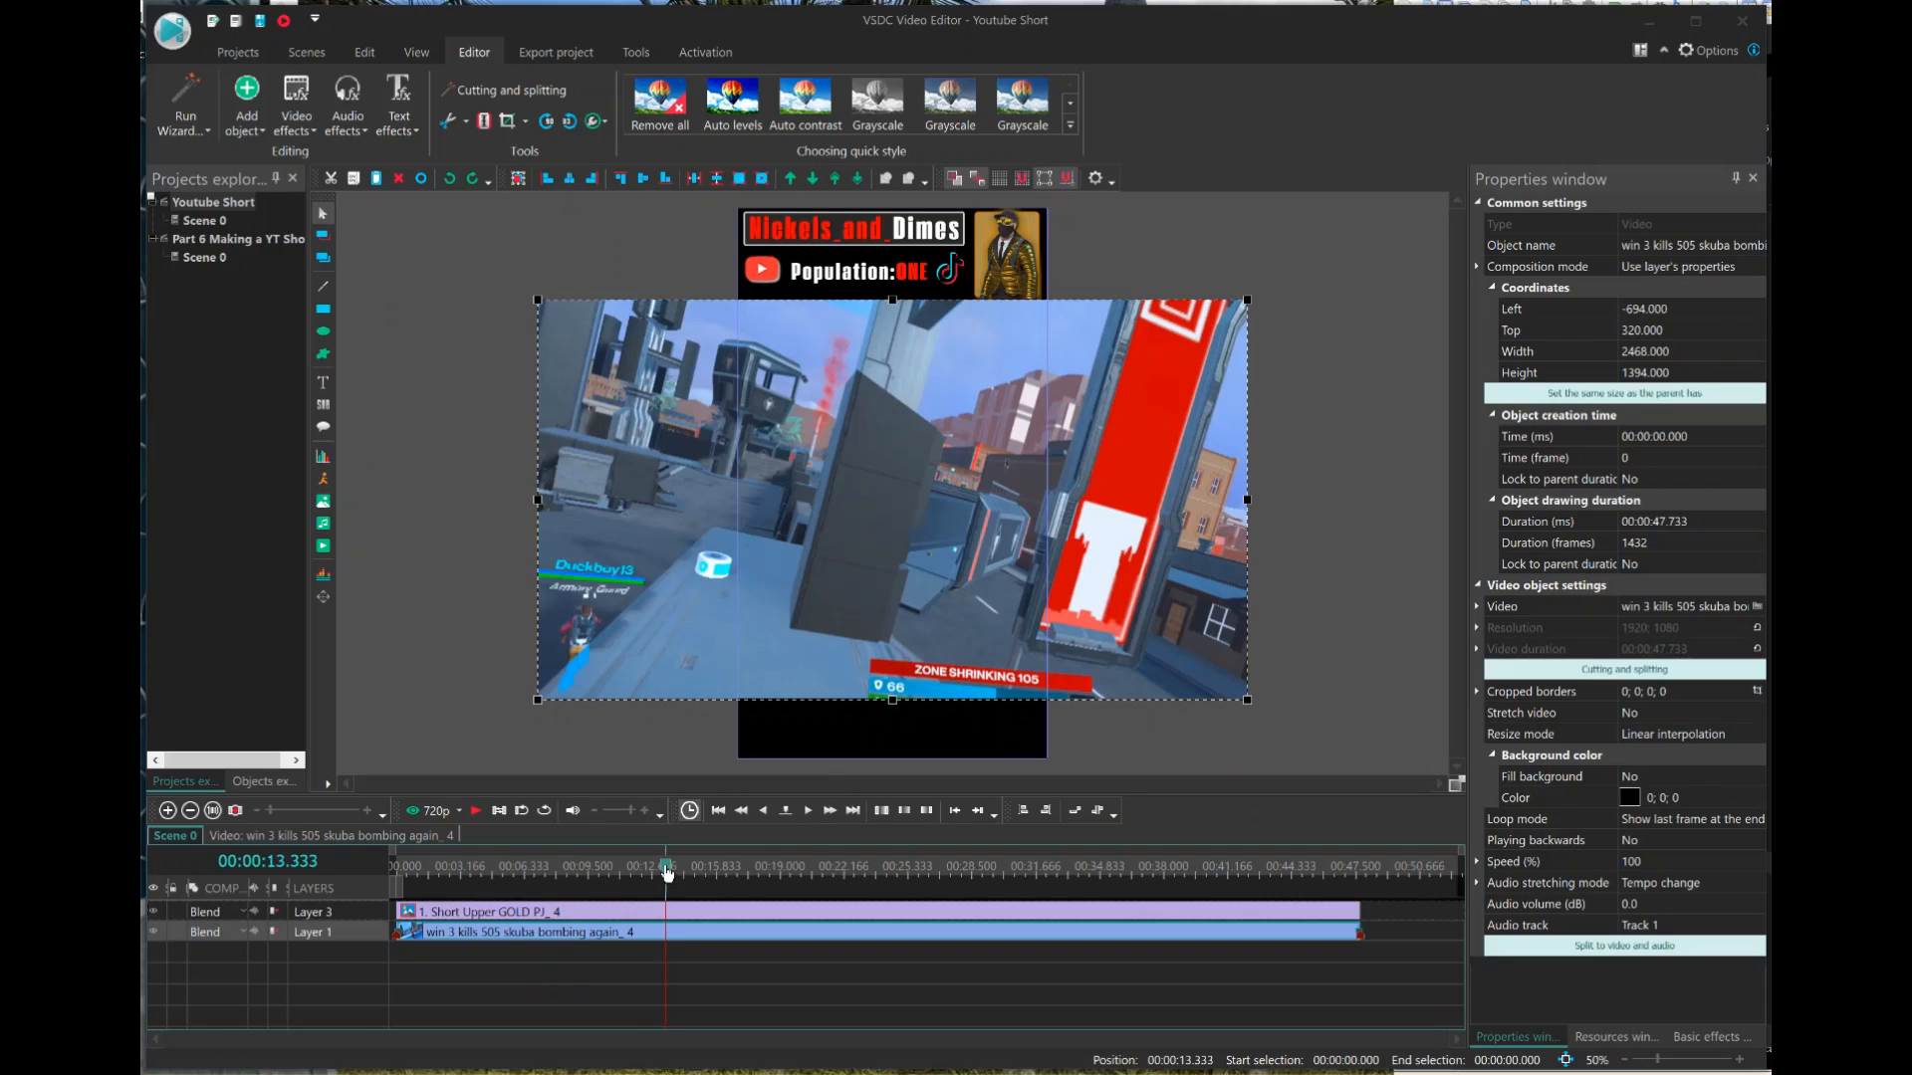
Split the gameplay clip into separate video and audio, and shift the audio to start at 00:00:03.633, checking the sync by playback.
key(space)
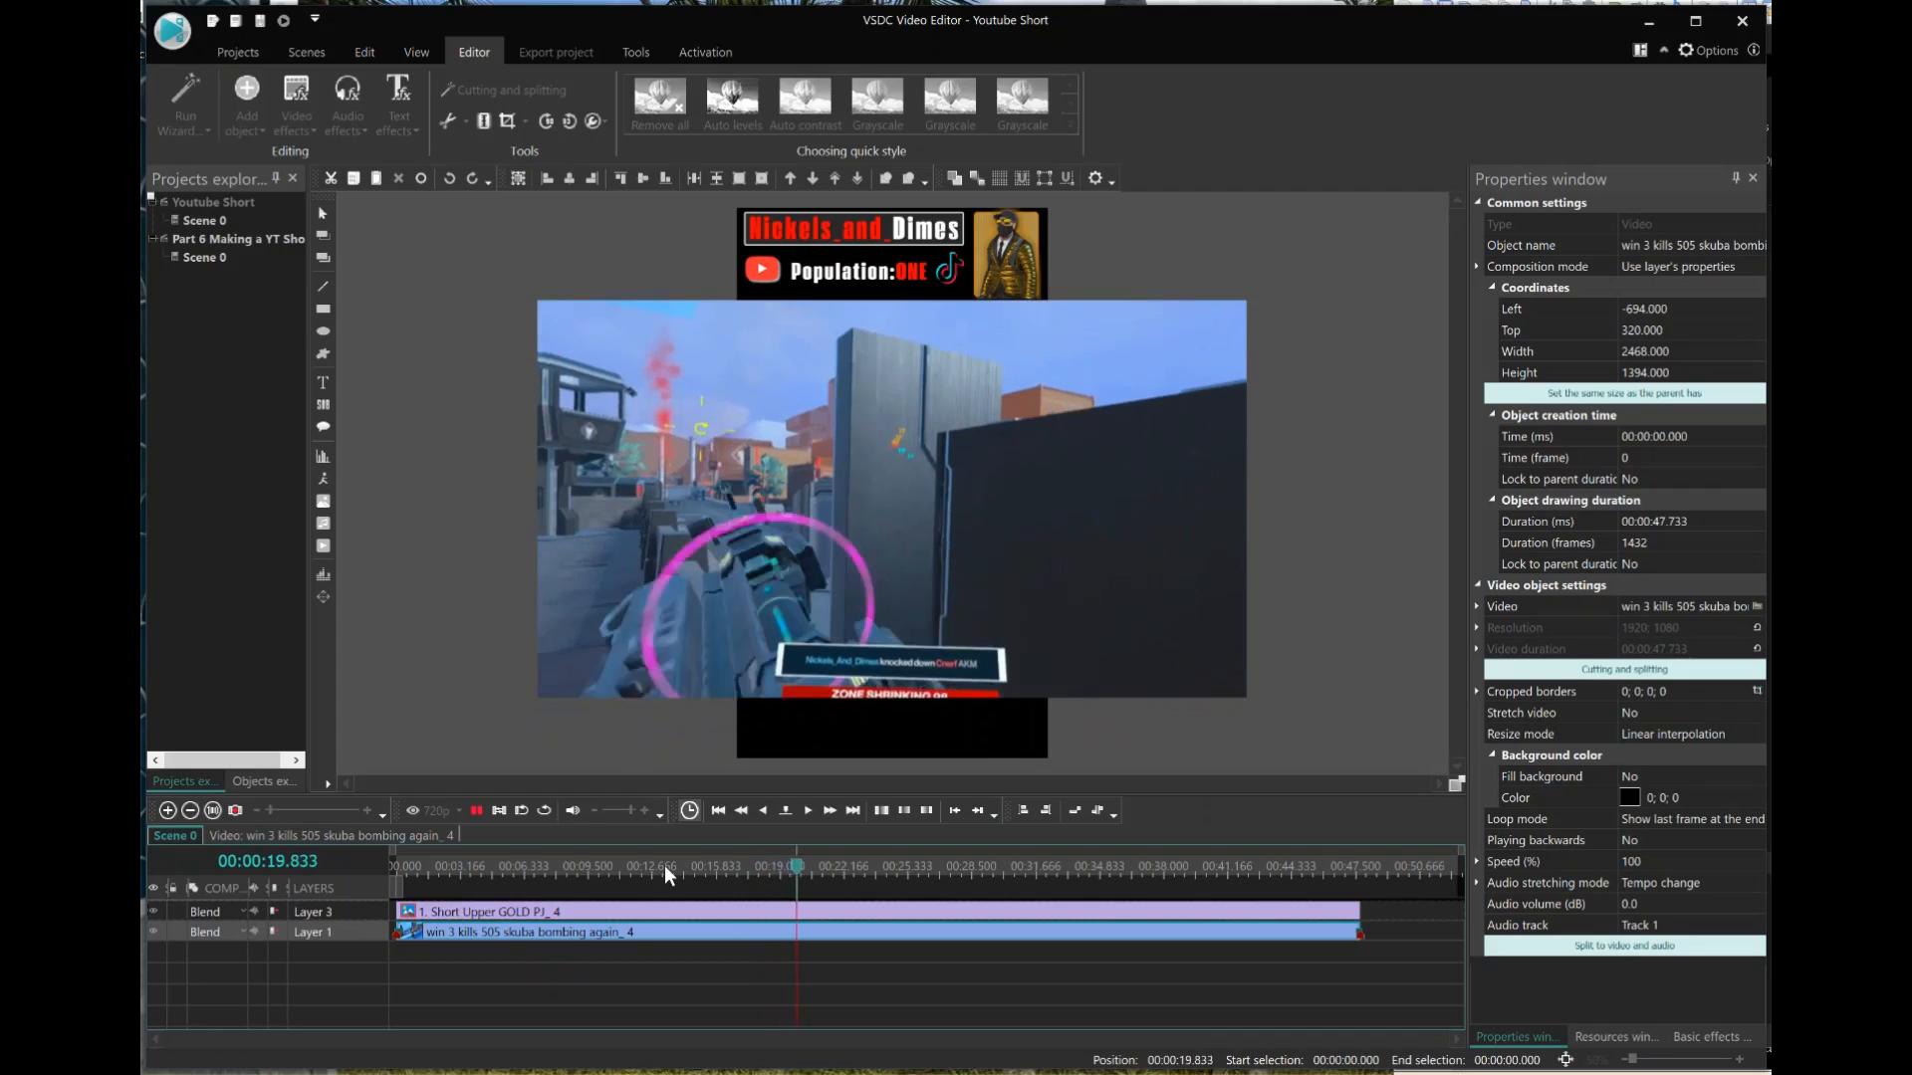
key(space)
click(665, 870)
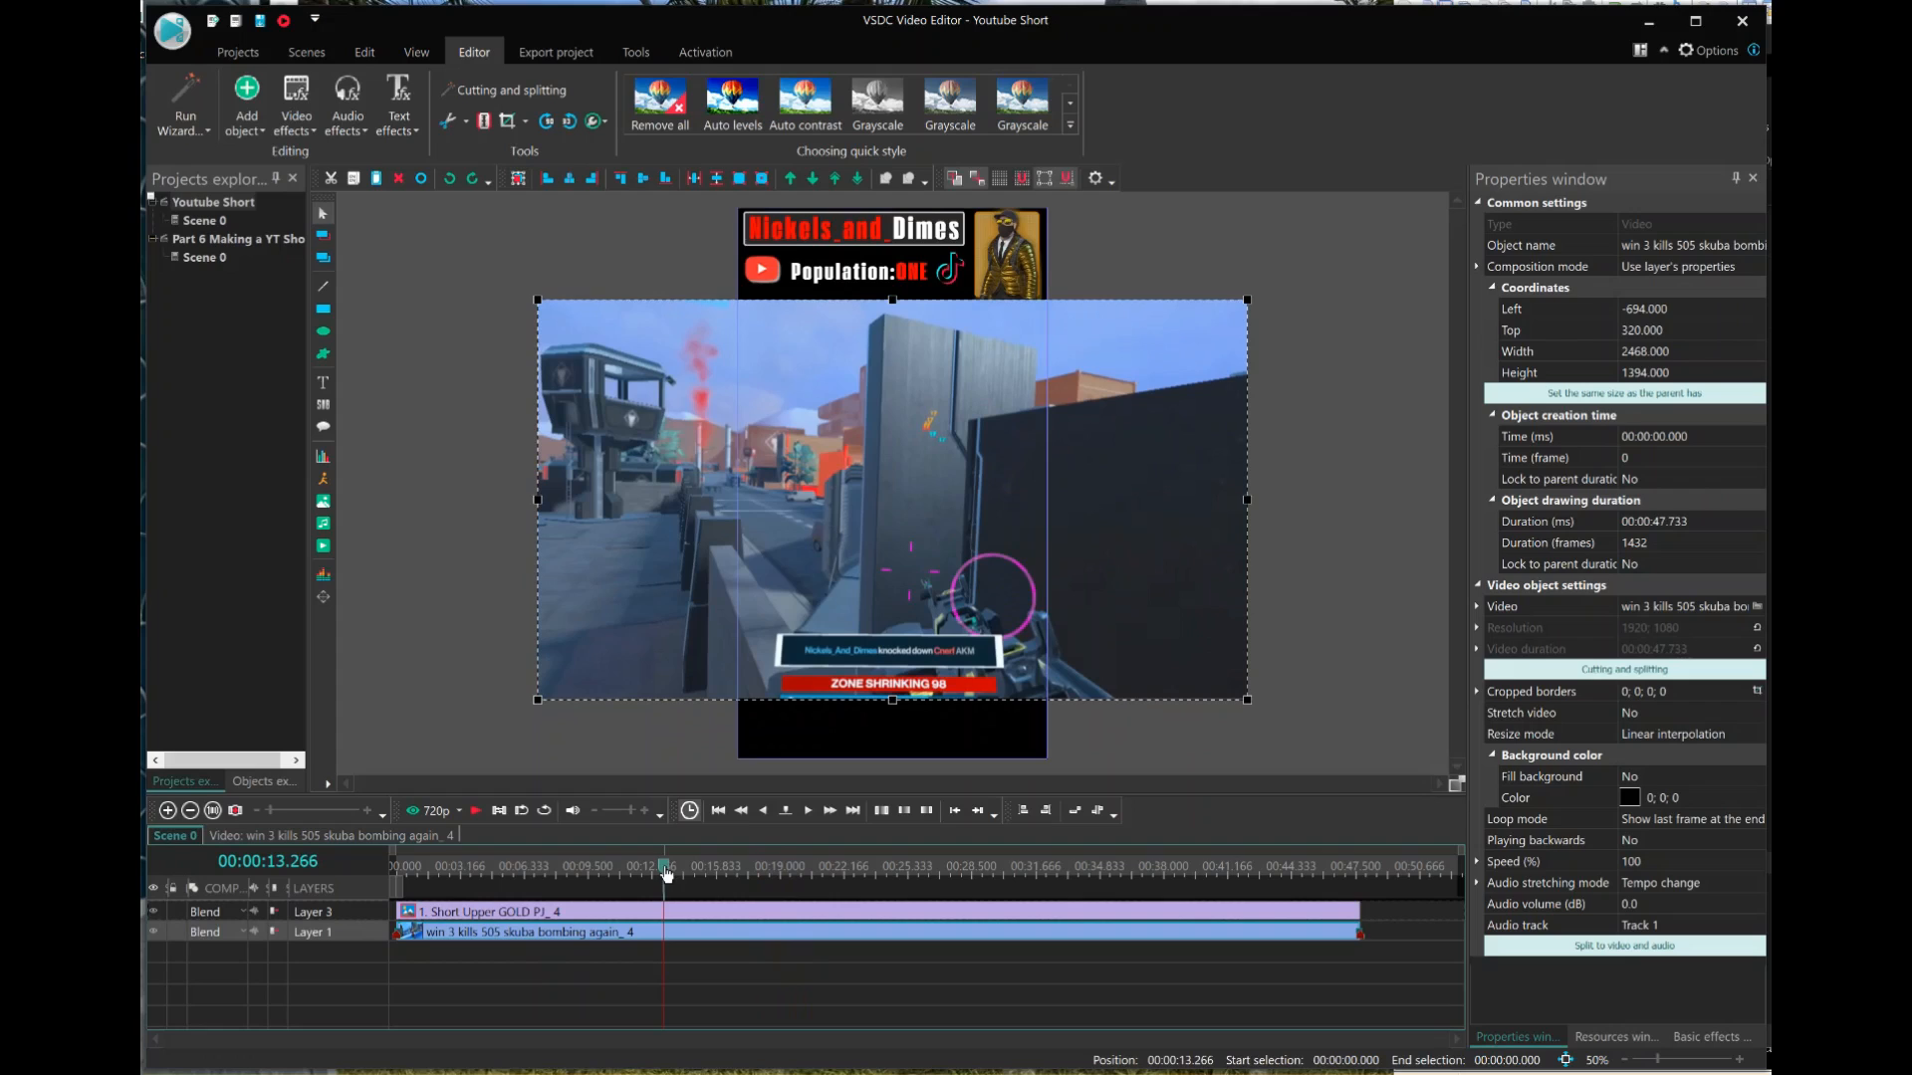
right_click(670, 940)
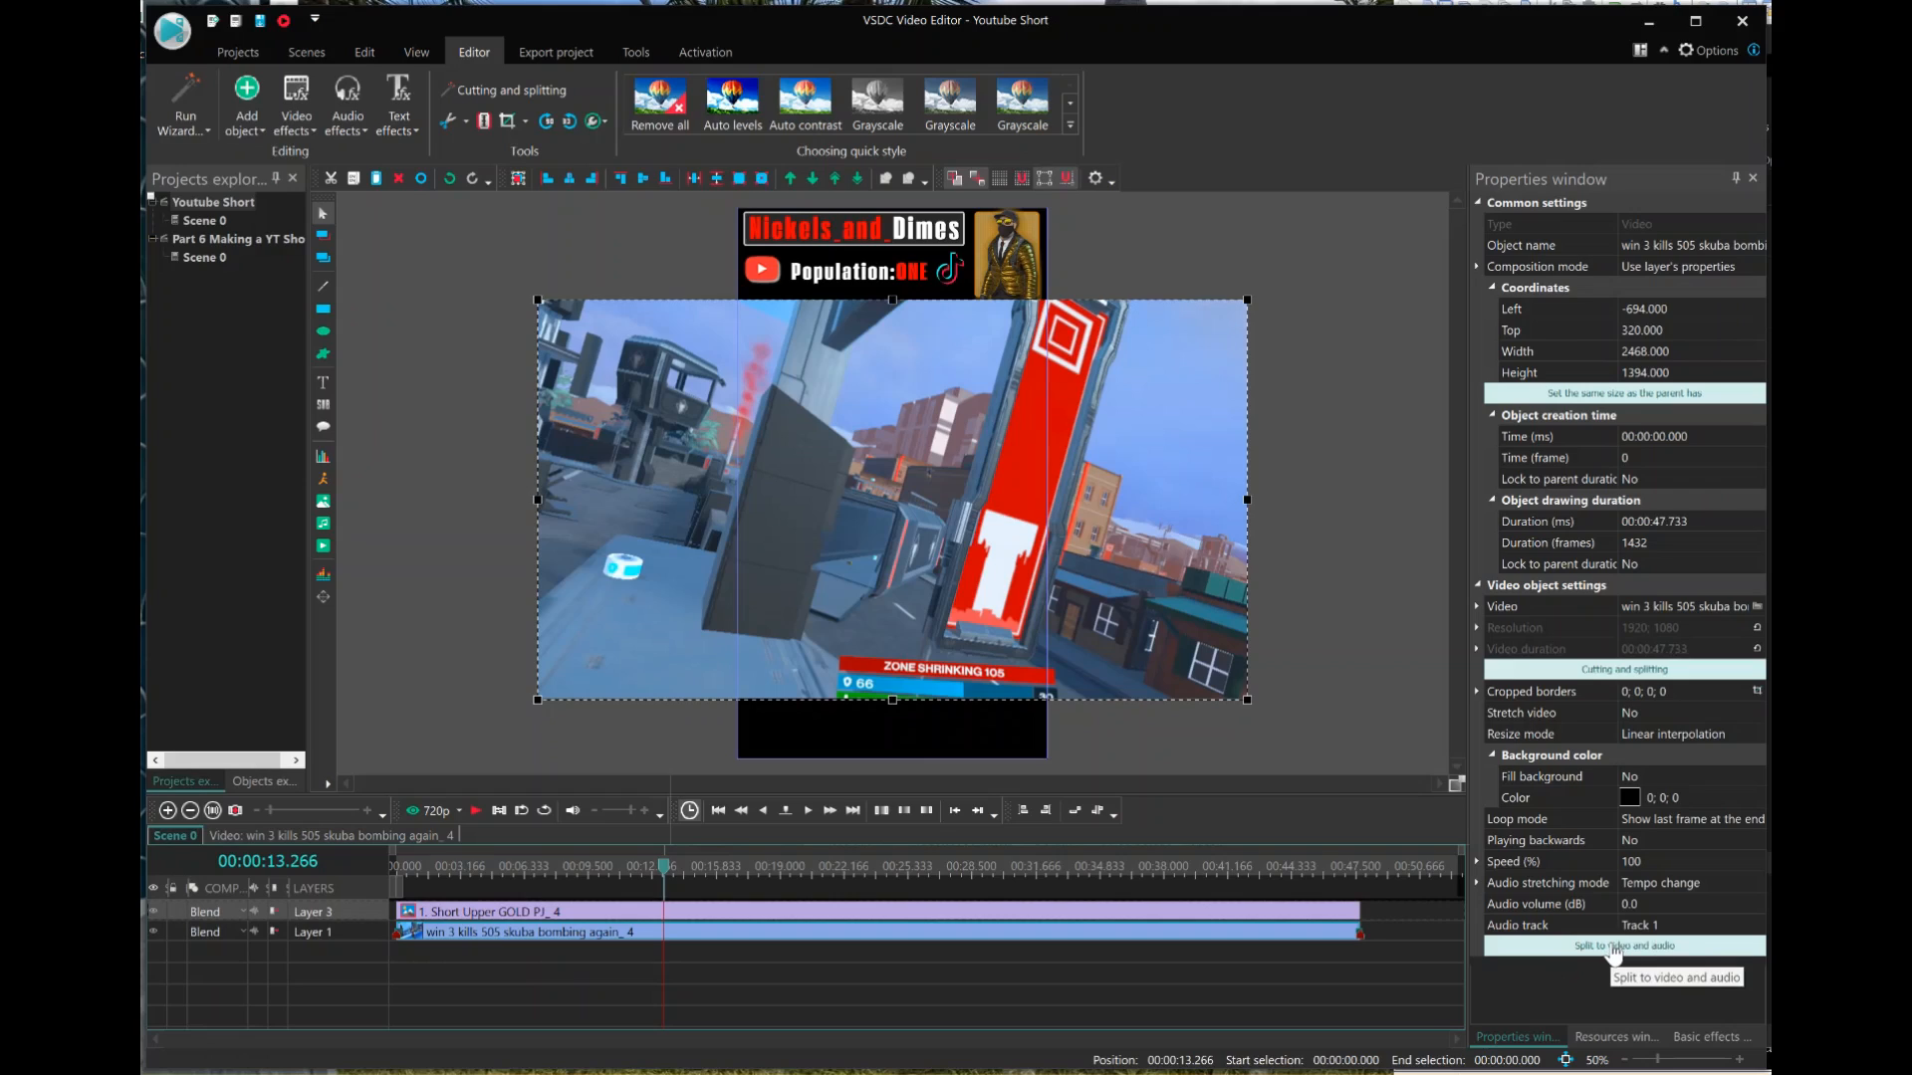
click(1613, 948)
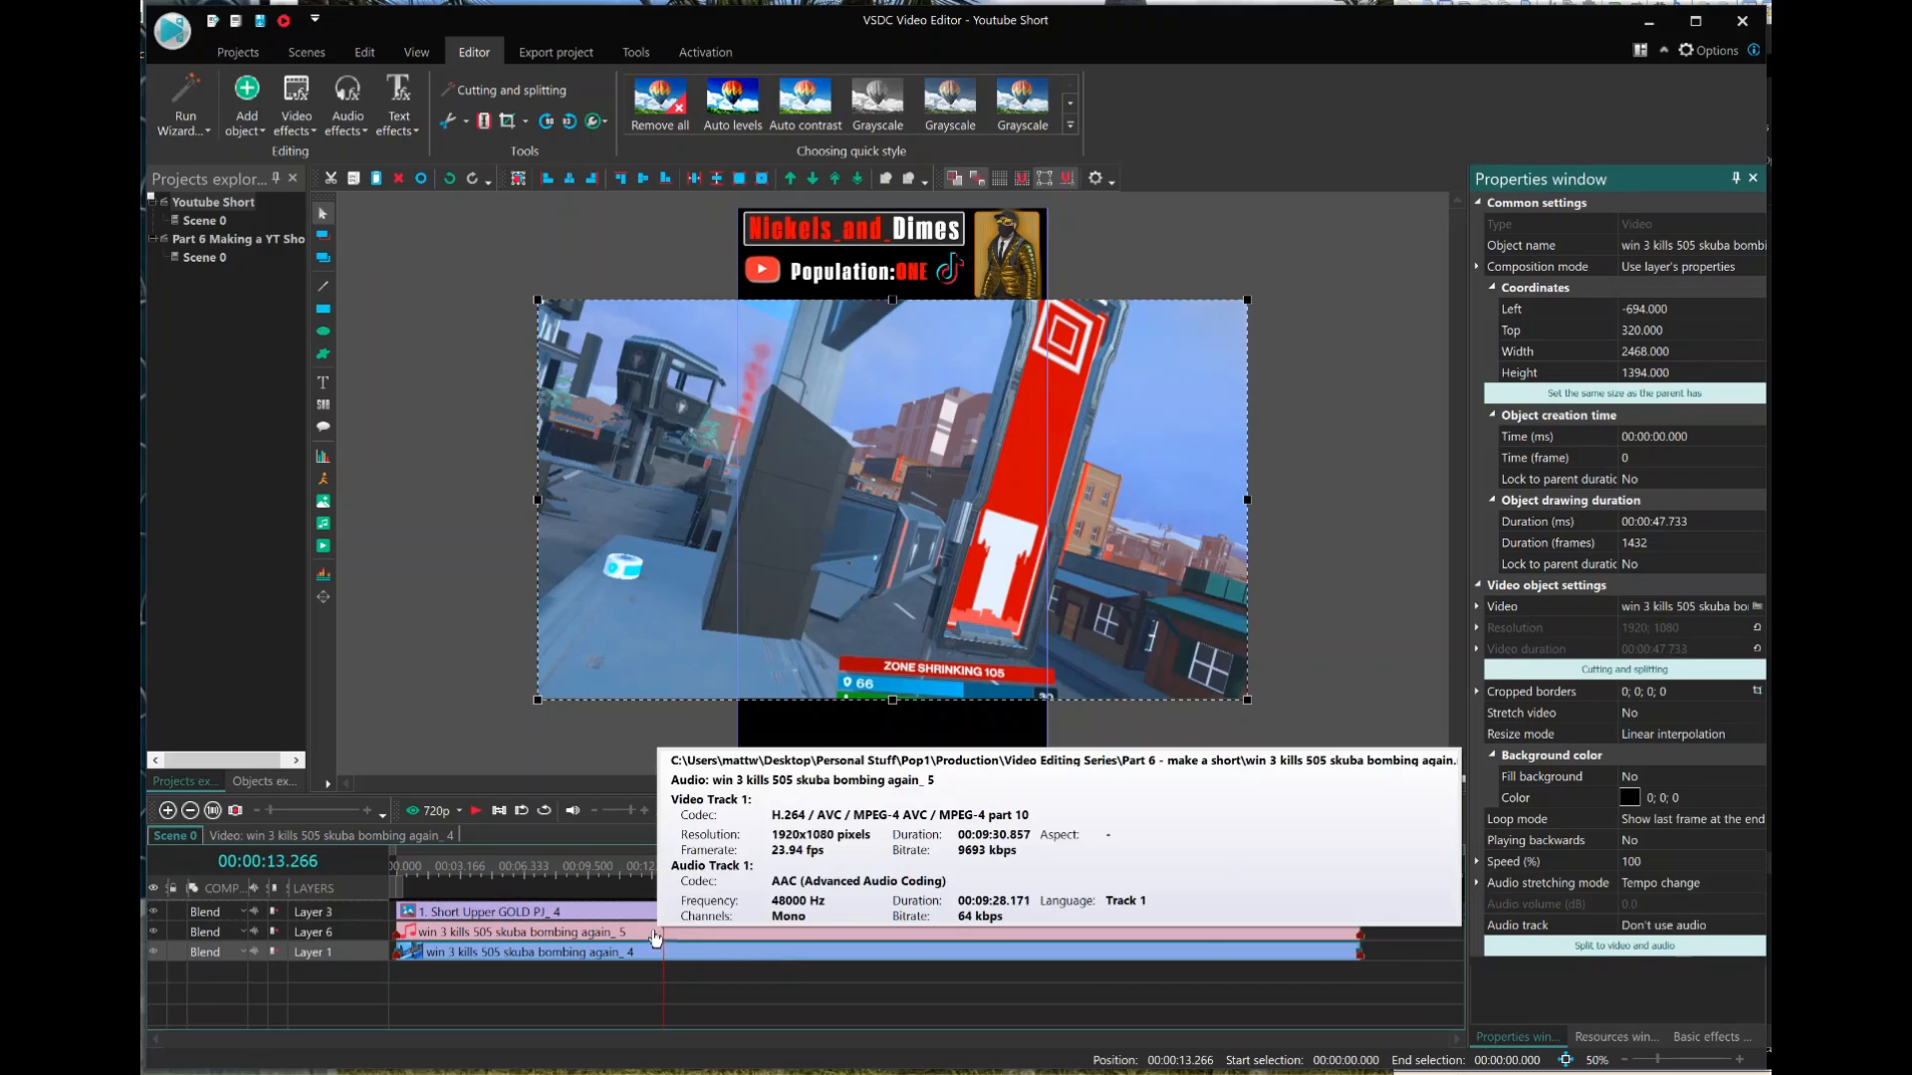
drag(583, 936, 644, 931)
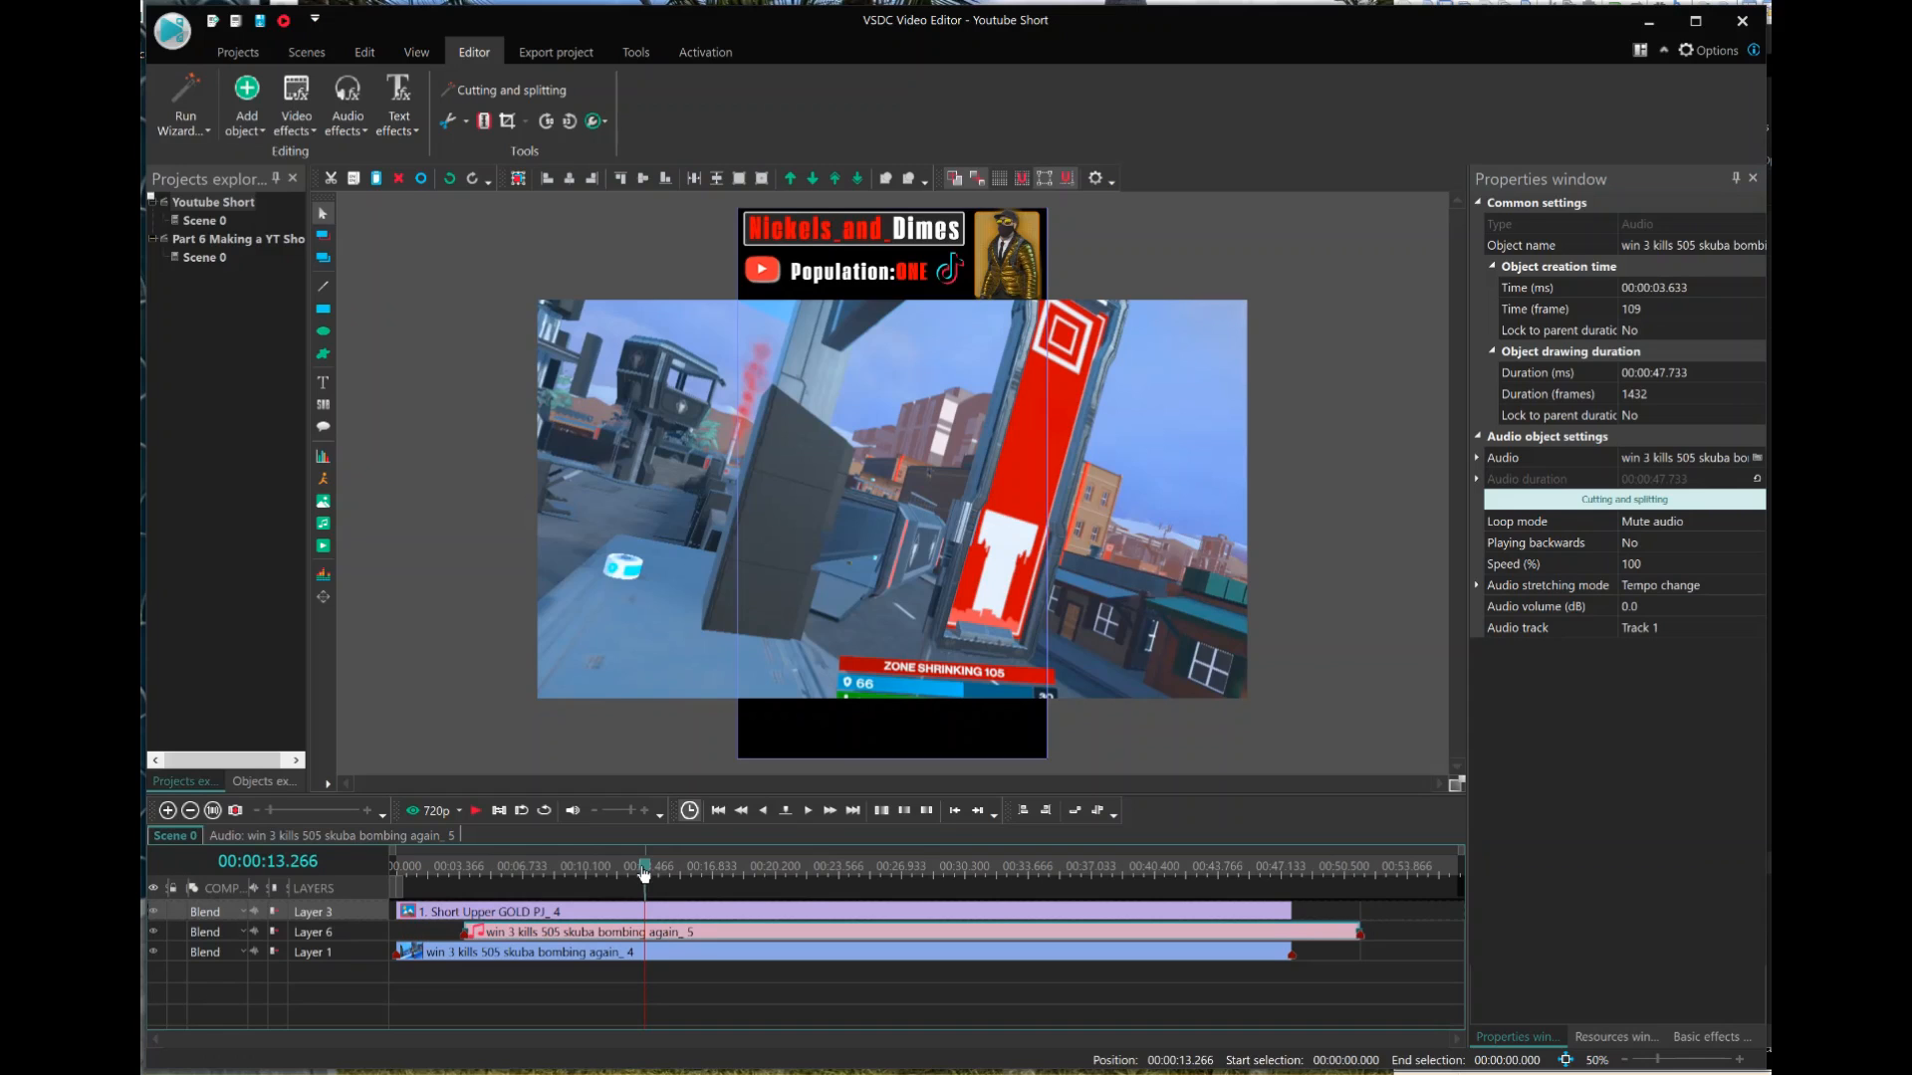
key(space)
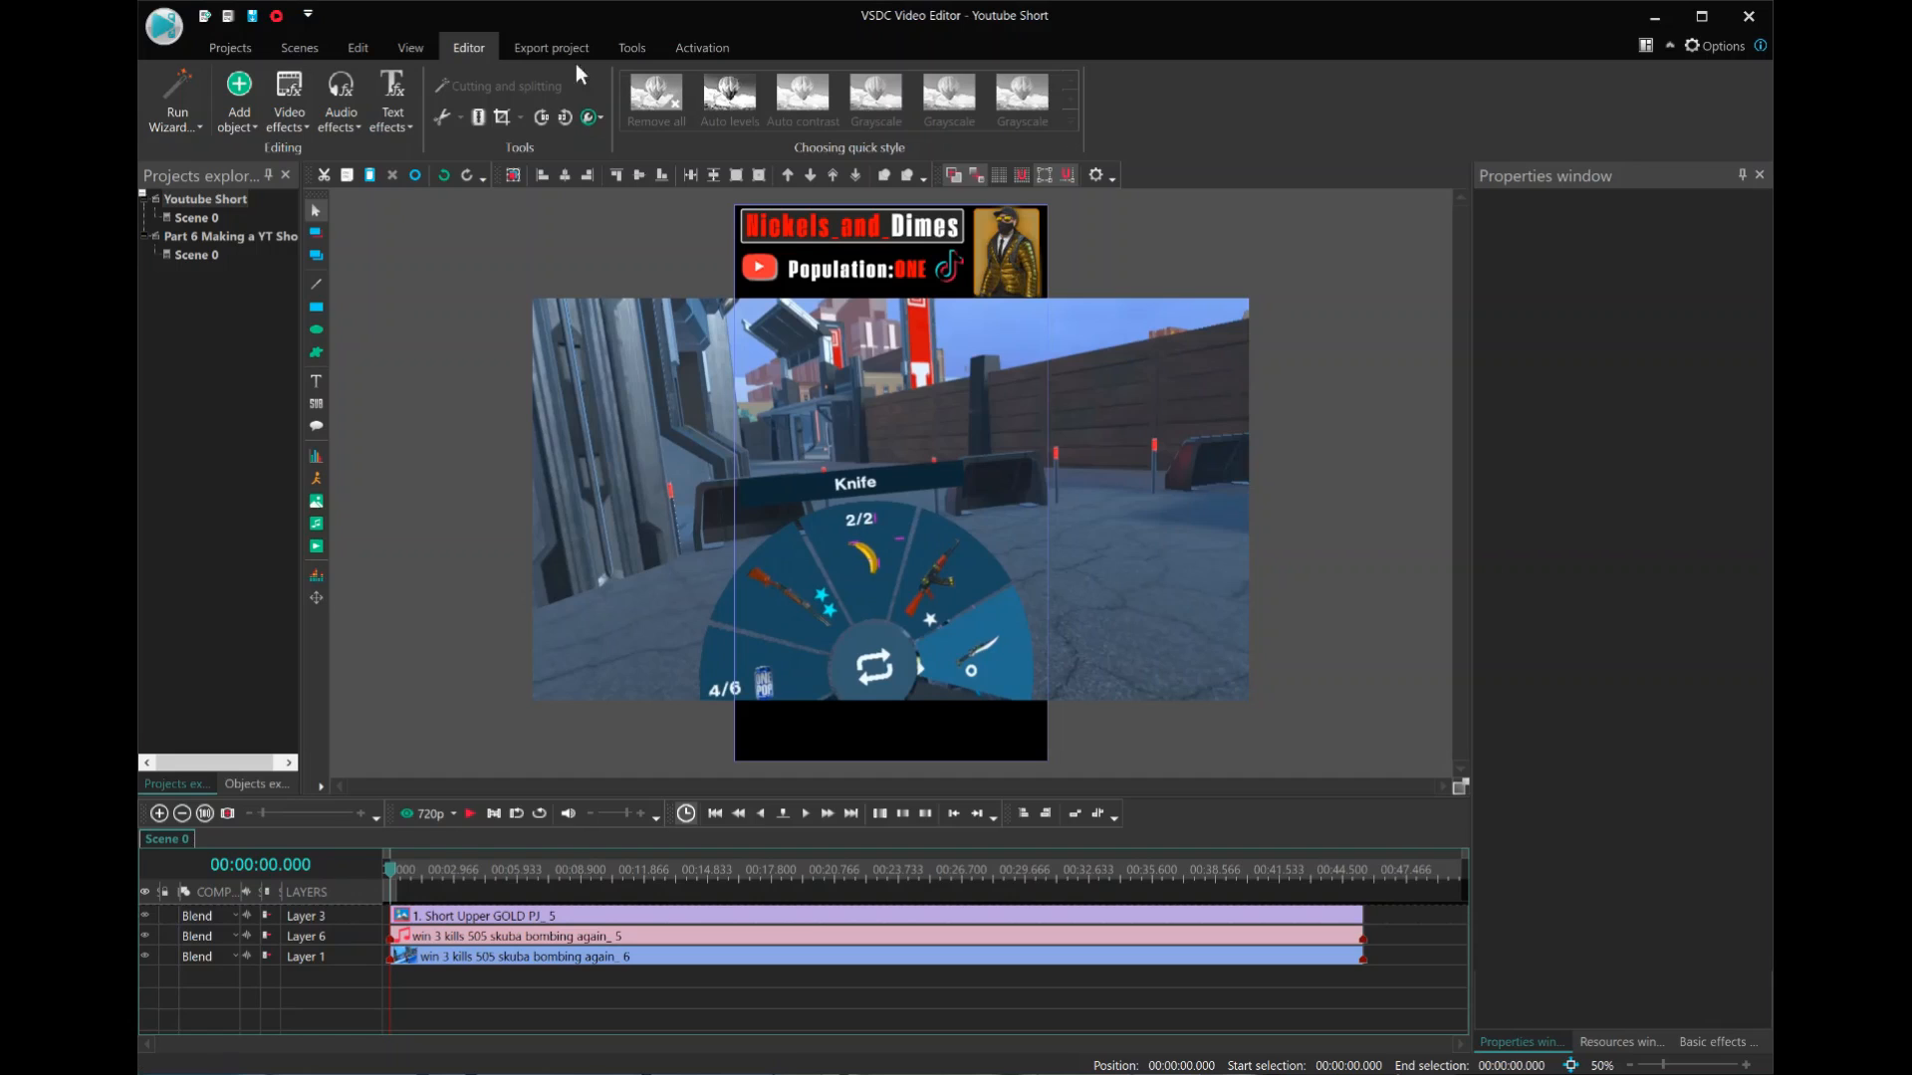
Set the project's YouTube export to save as Youtube Short.mp4 in the Part 6 - make a short folder.
click(549, 45)
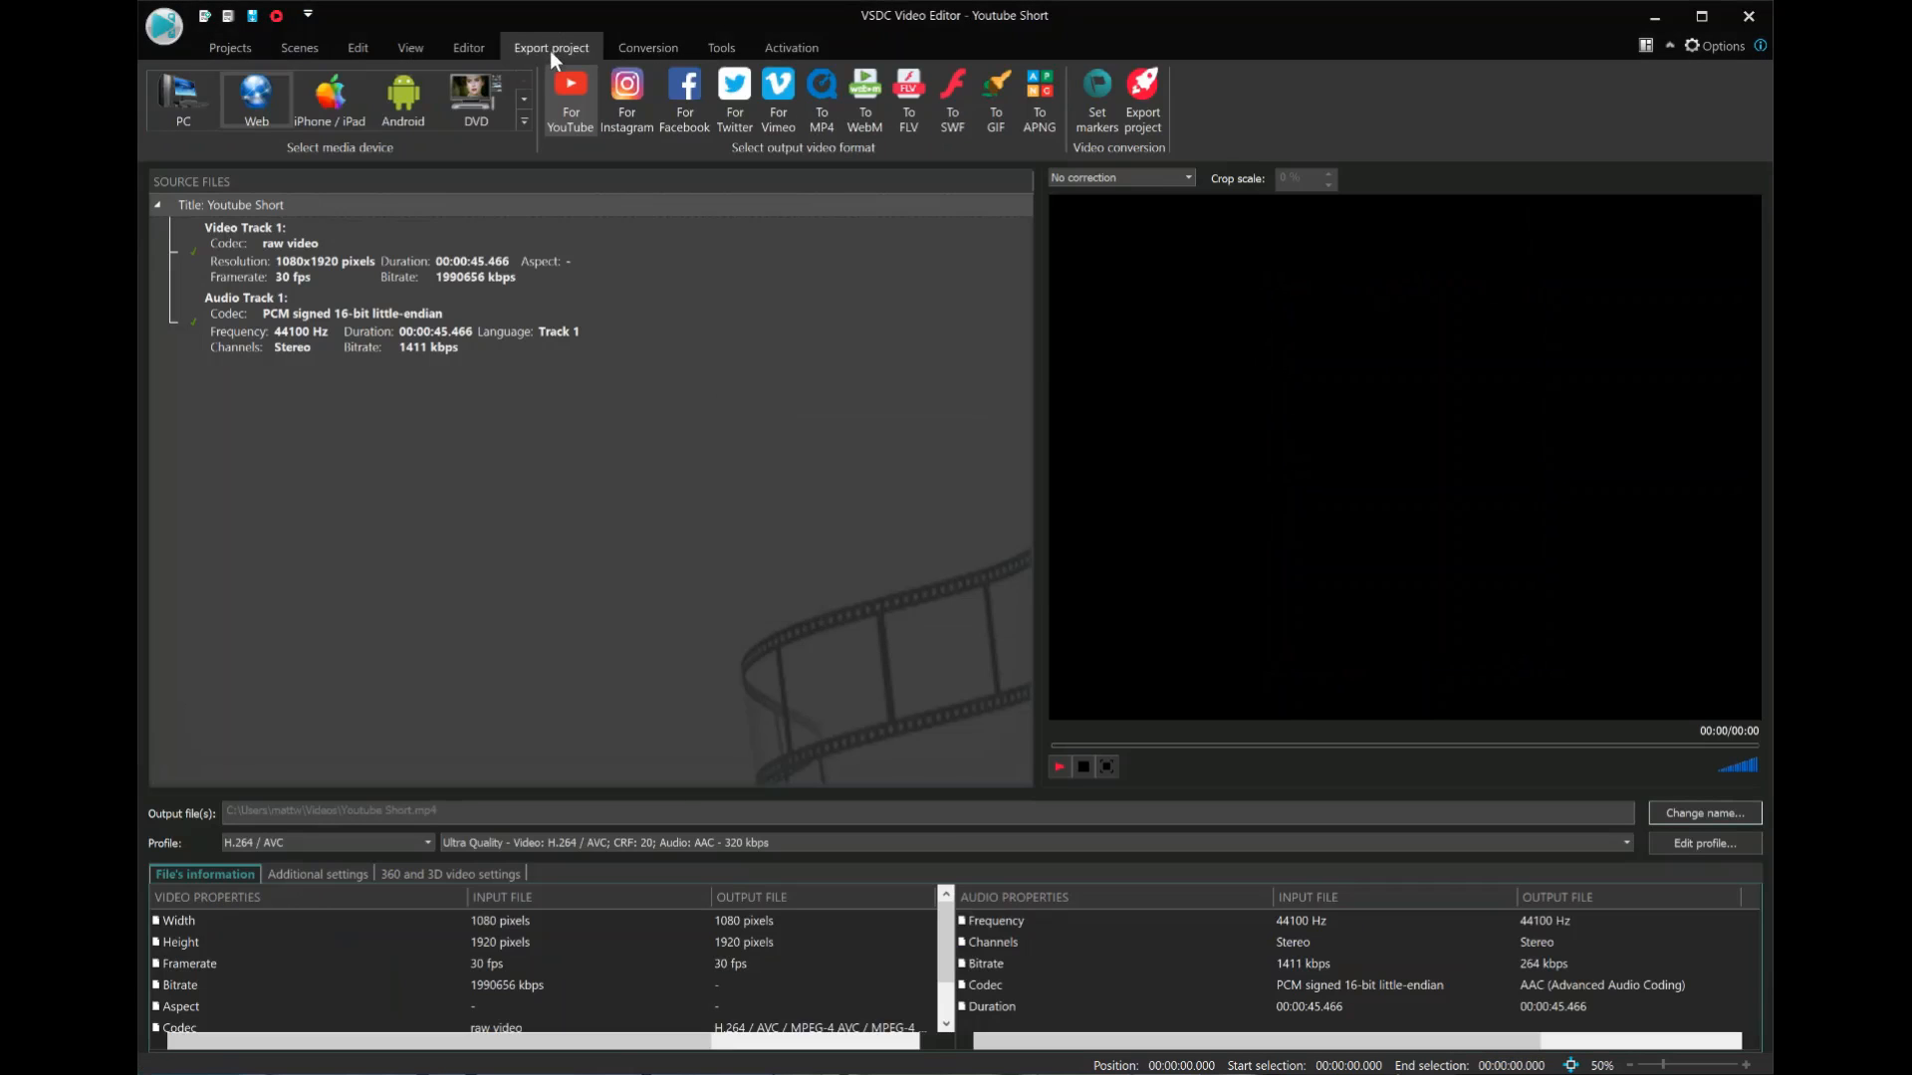
click(1687, 814)
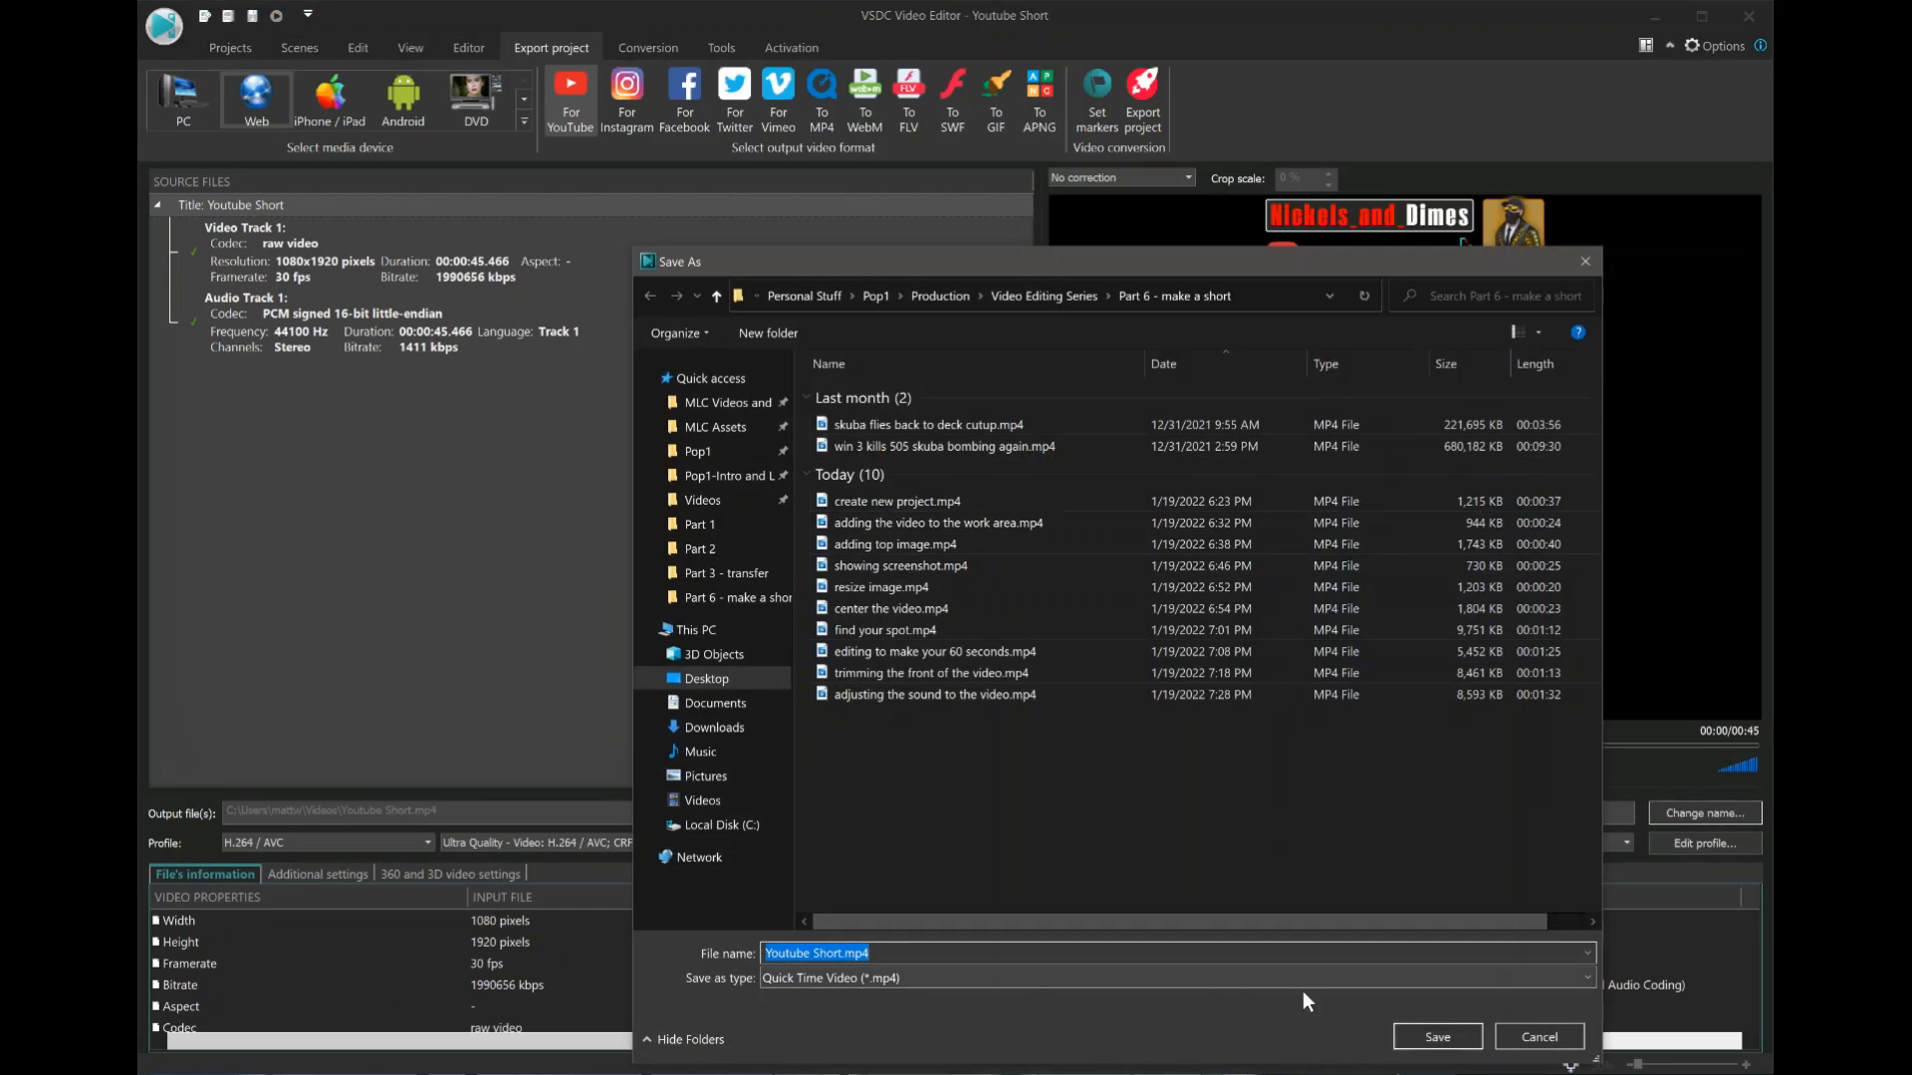
click(1430, 1036)
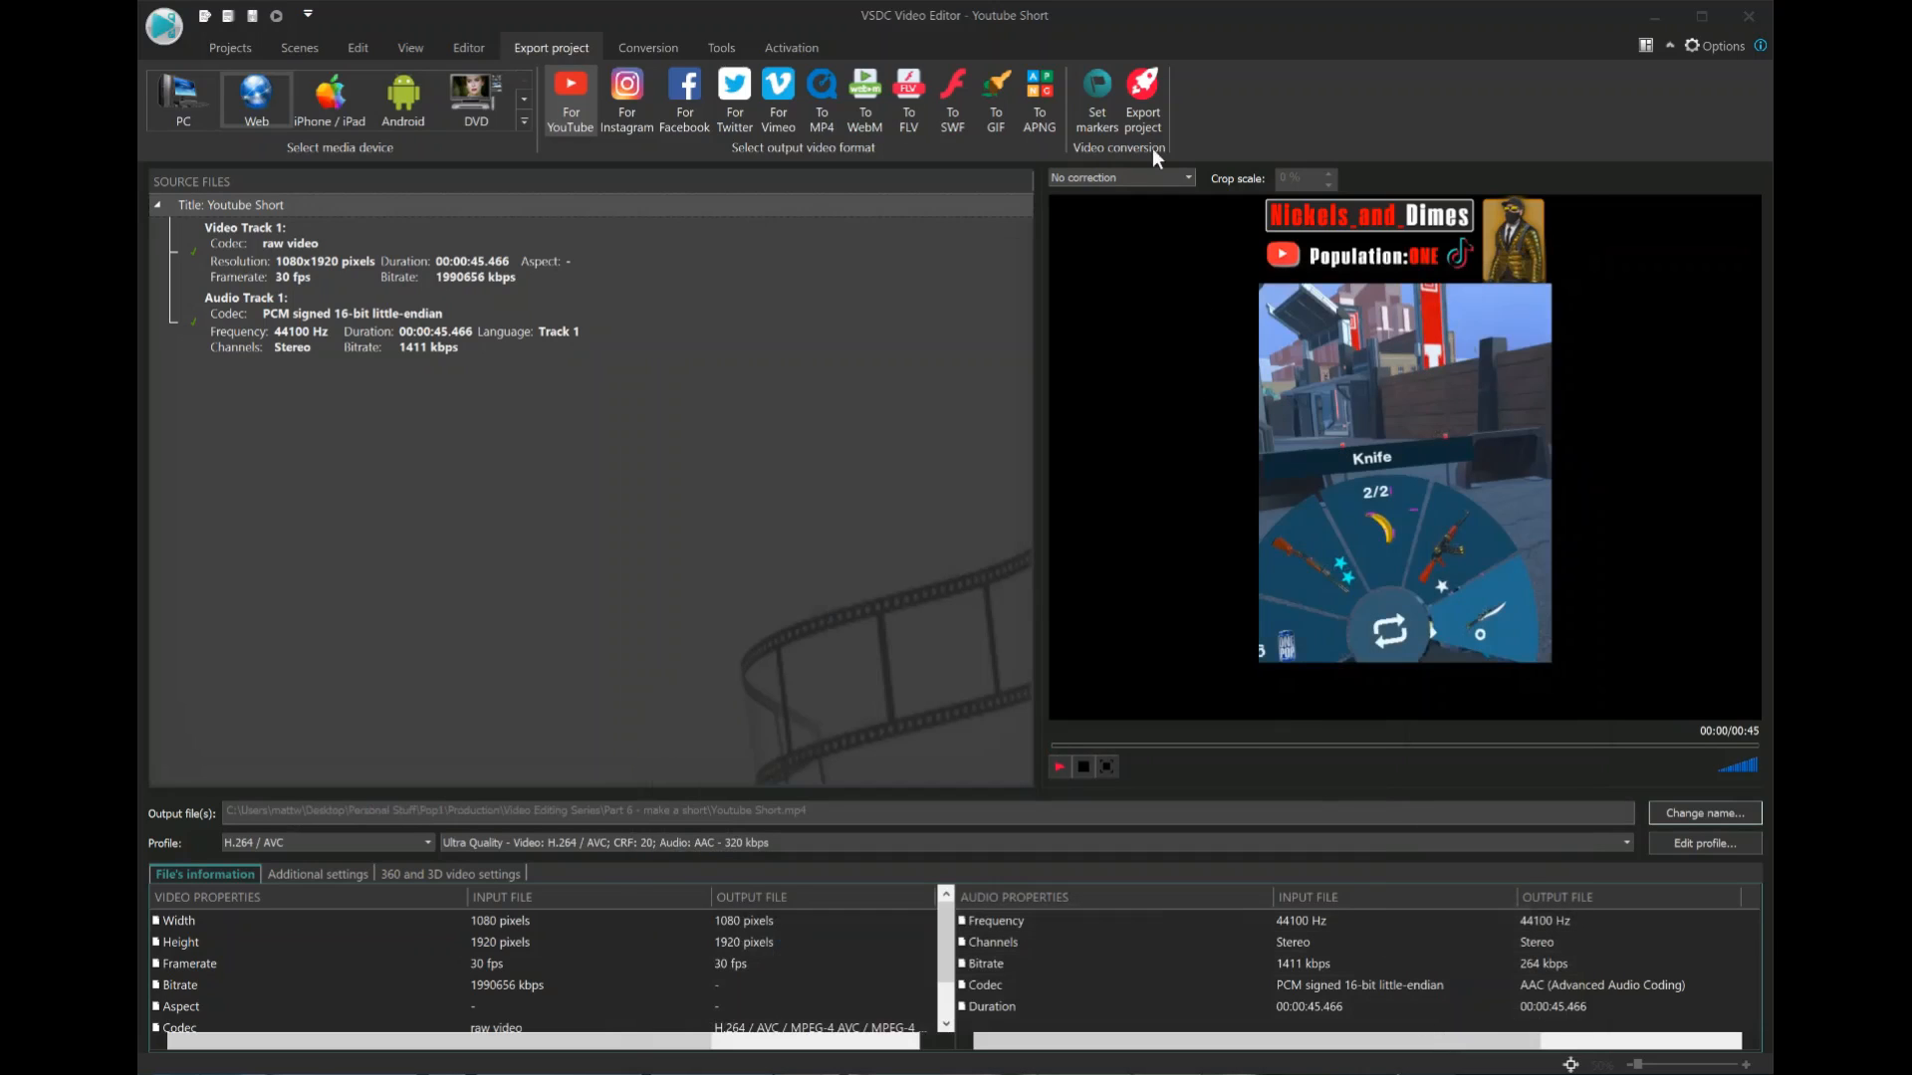
Export the project without premium features and turn off the preview during conversion.
click(1142, 106)
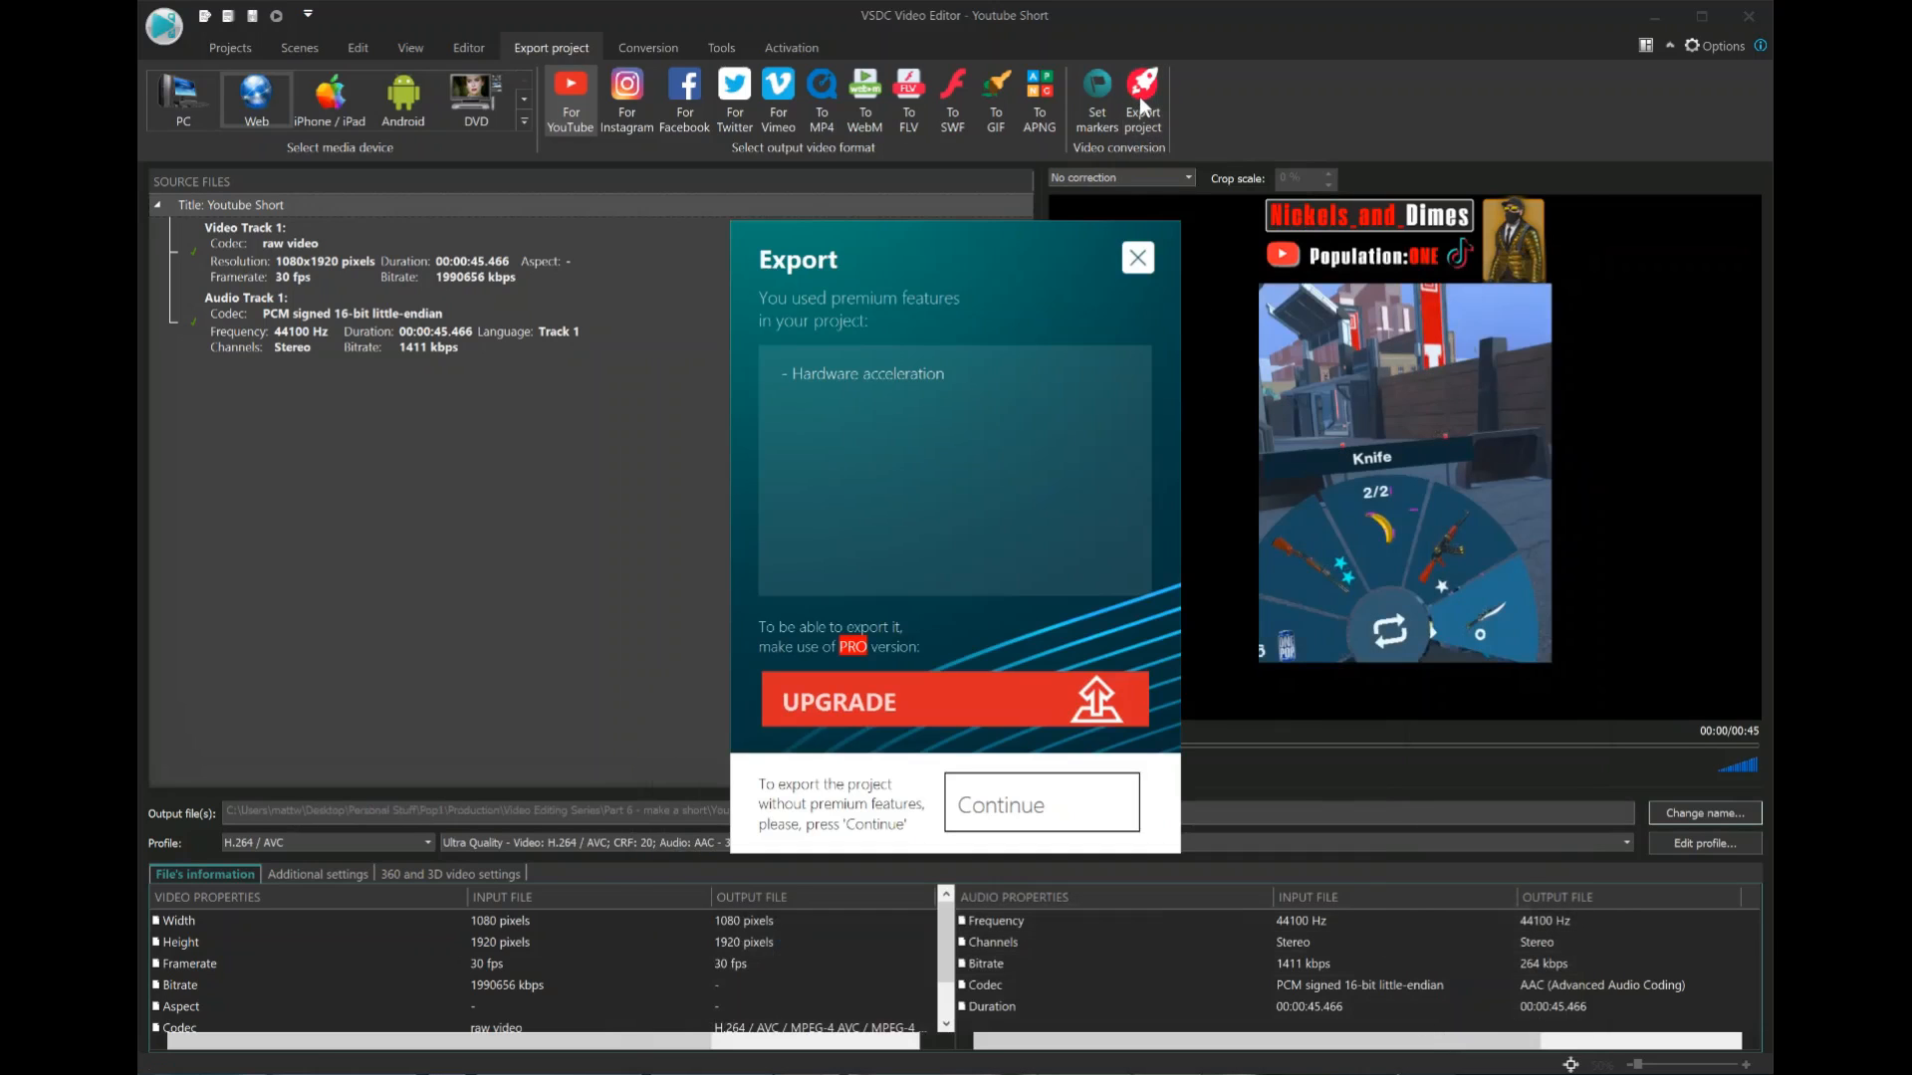
click(1054, 817)
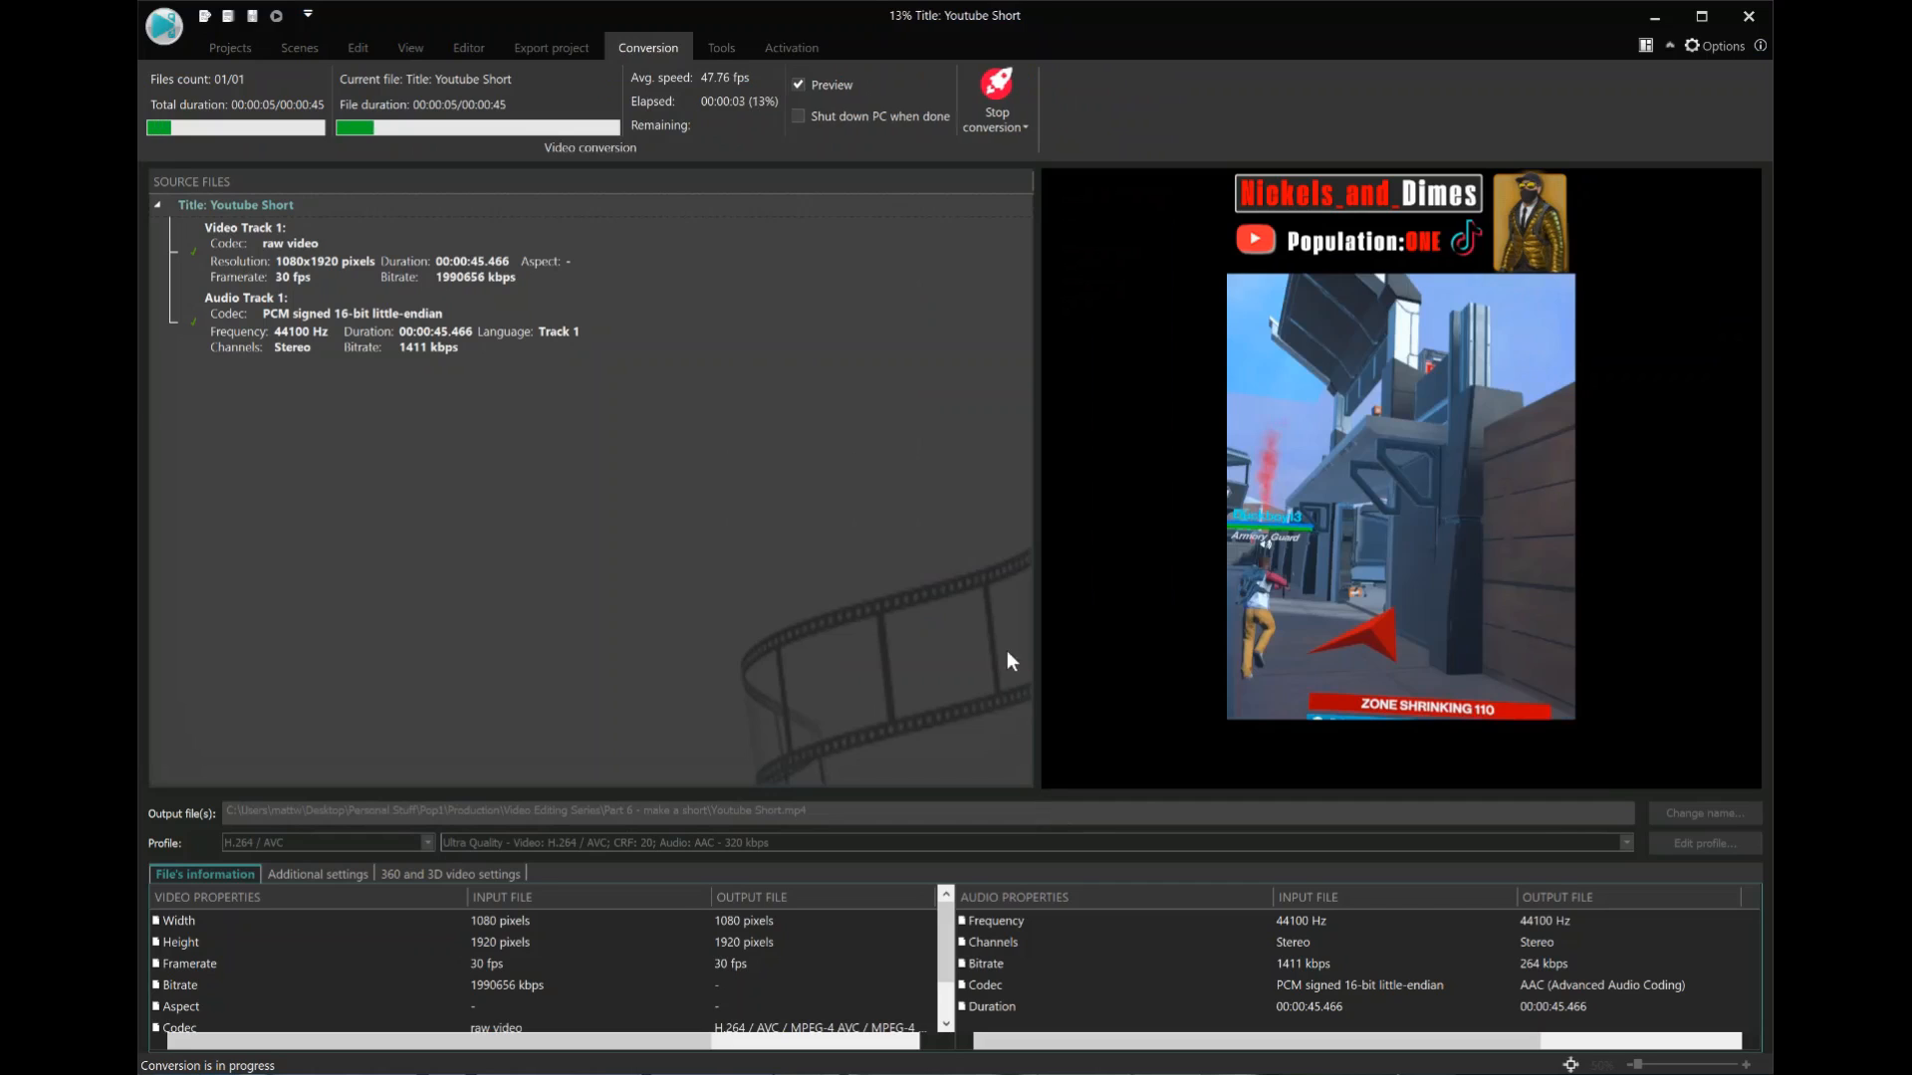
click(811, 87)
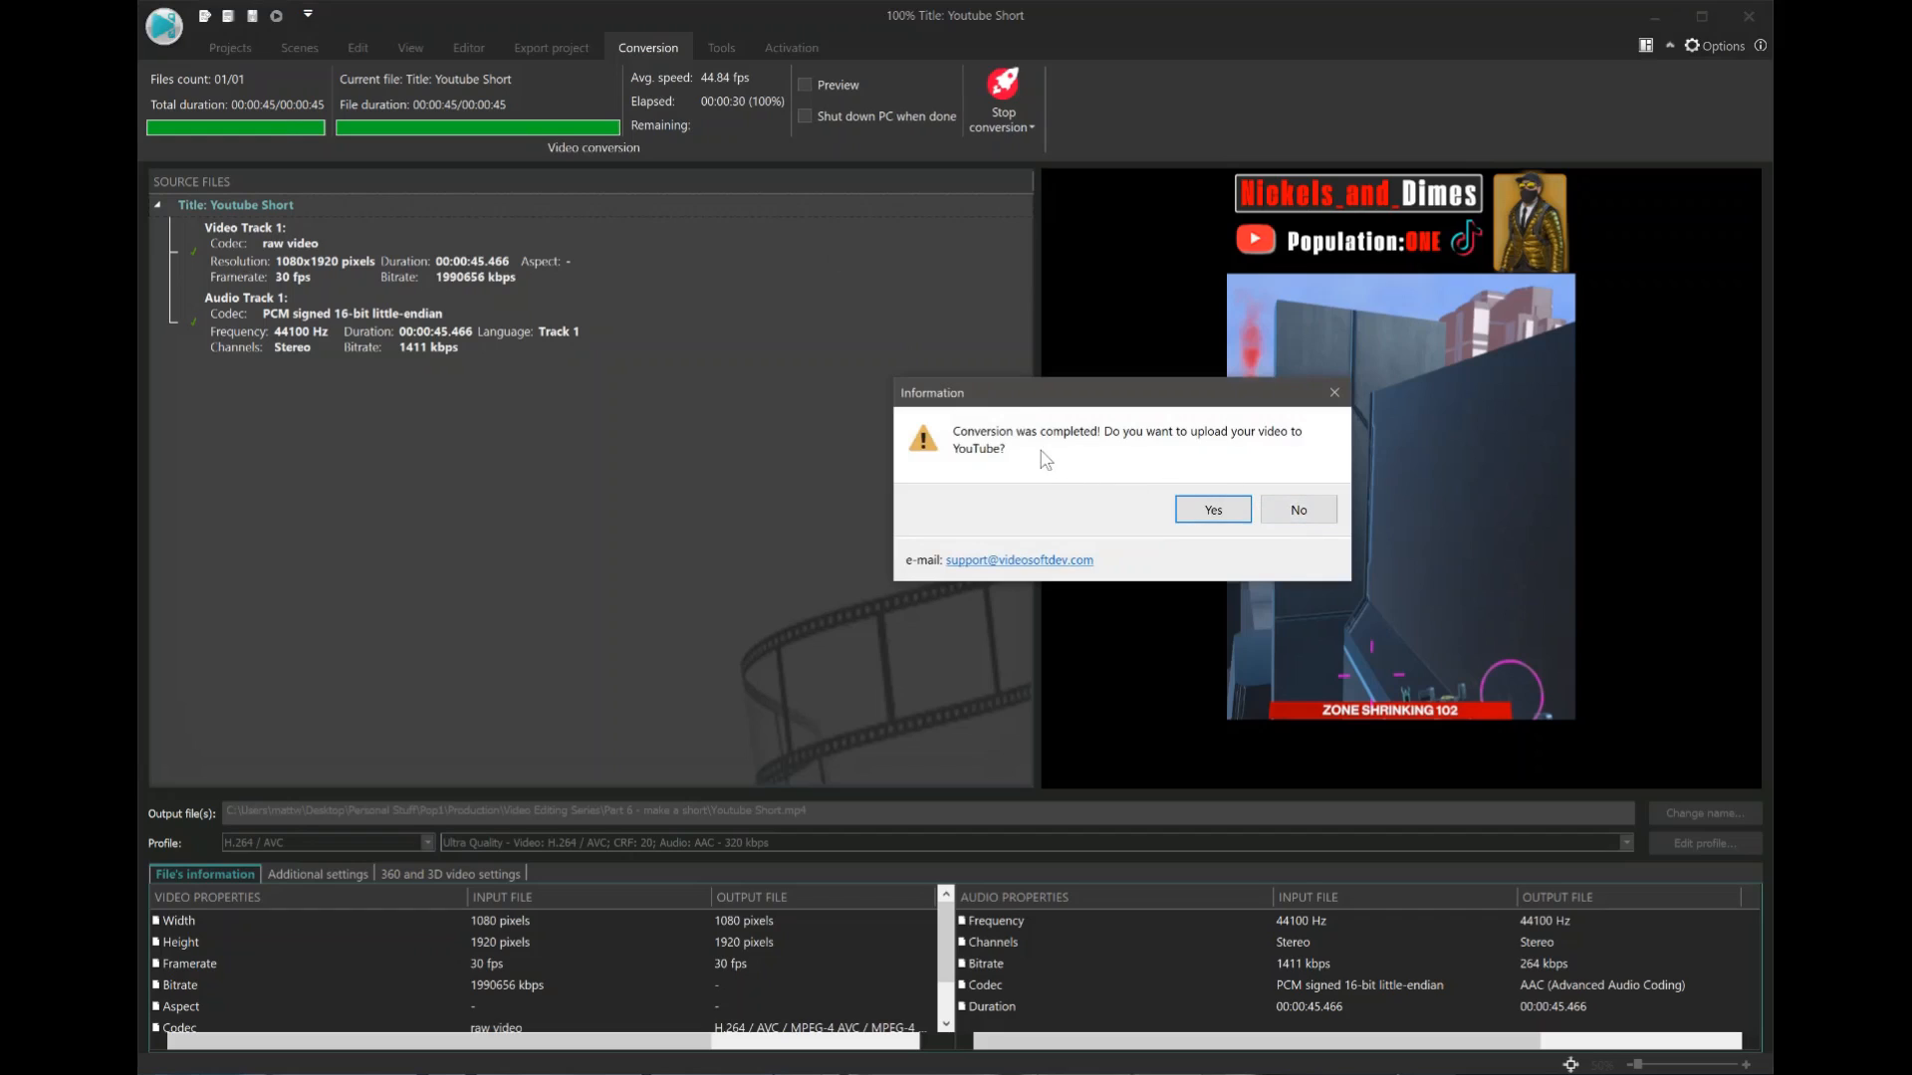
Decline uploading the video to YouTube and show the Part 6 - make a short folder in File Explorer.
click(1298, 510)
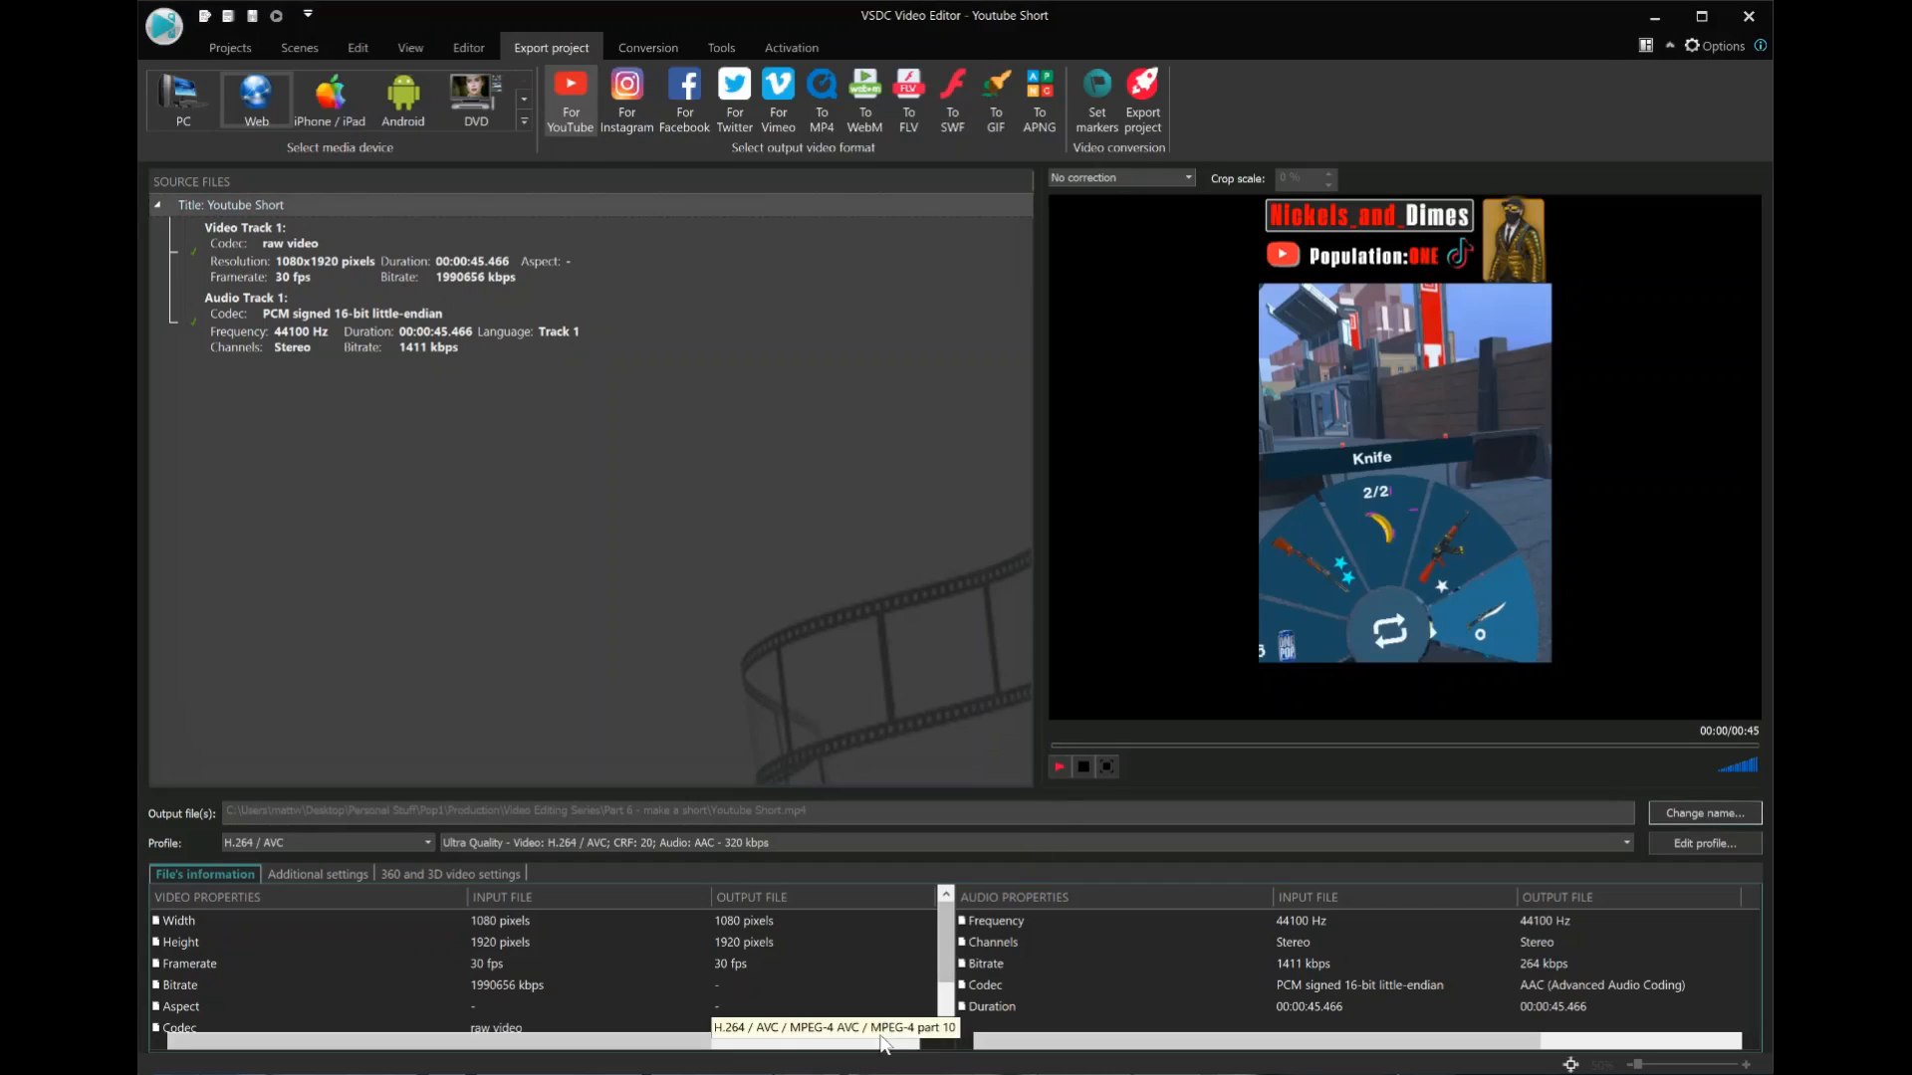
mouse_move(775, 1074)
click(772, 1035)
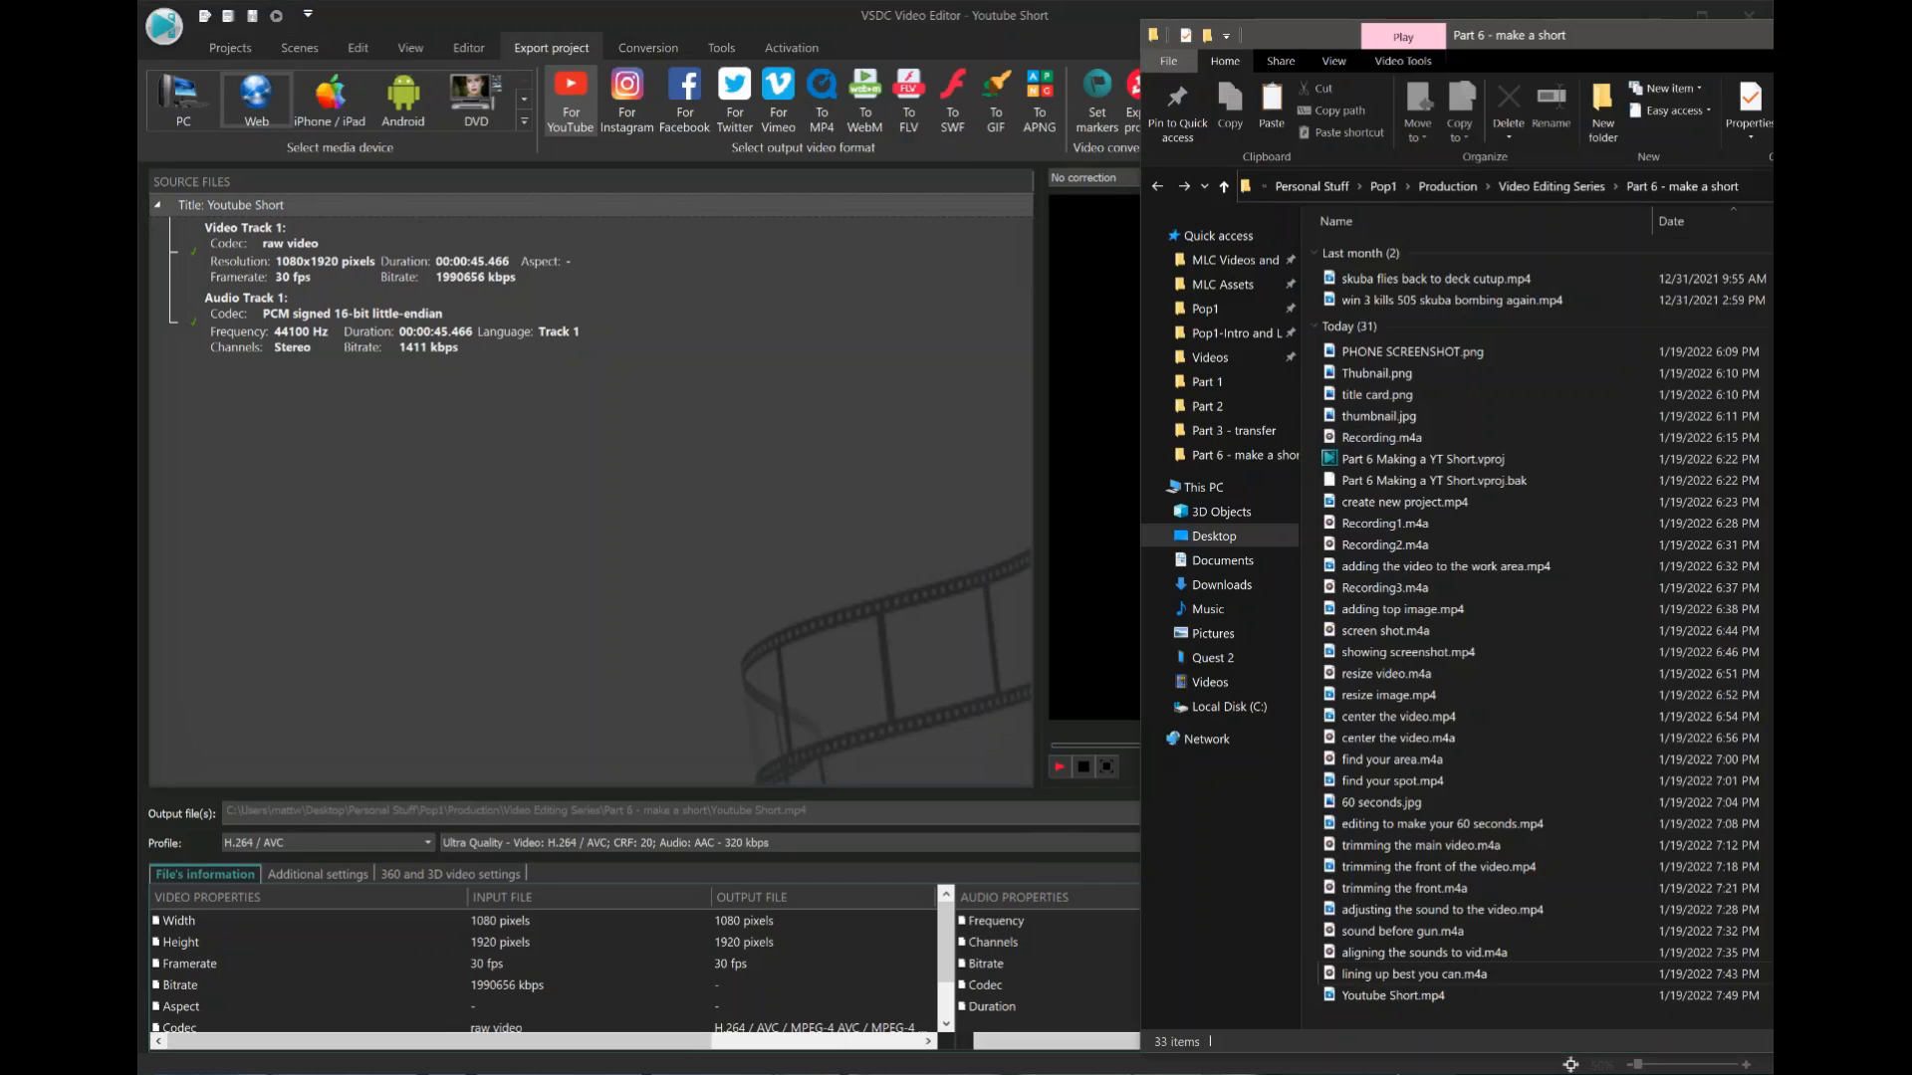
Open the exported Youtube Short.mp4 from the Part 6 - make a short folder and play it back to review it.
double_click(1360, 997)
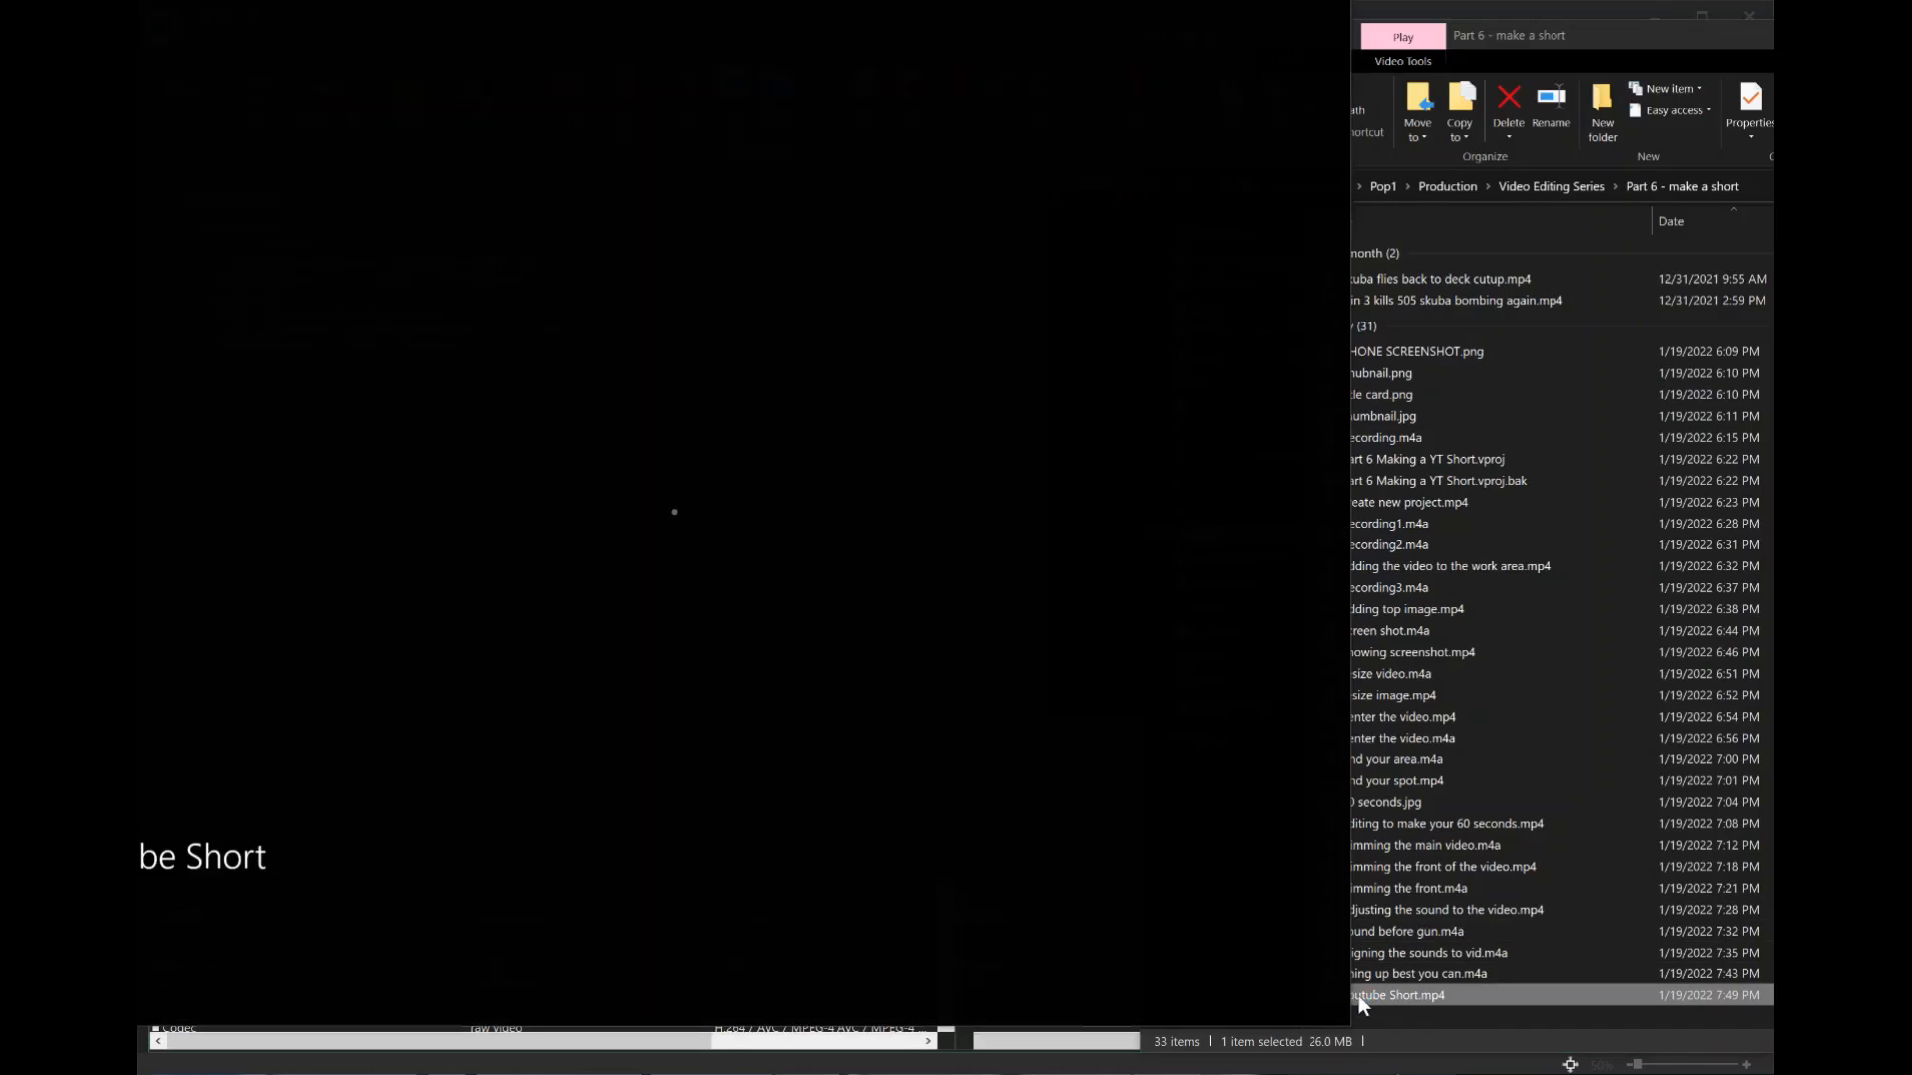
drag(370, 0, 605, 10)
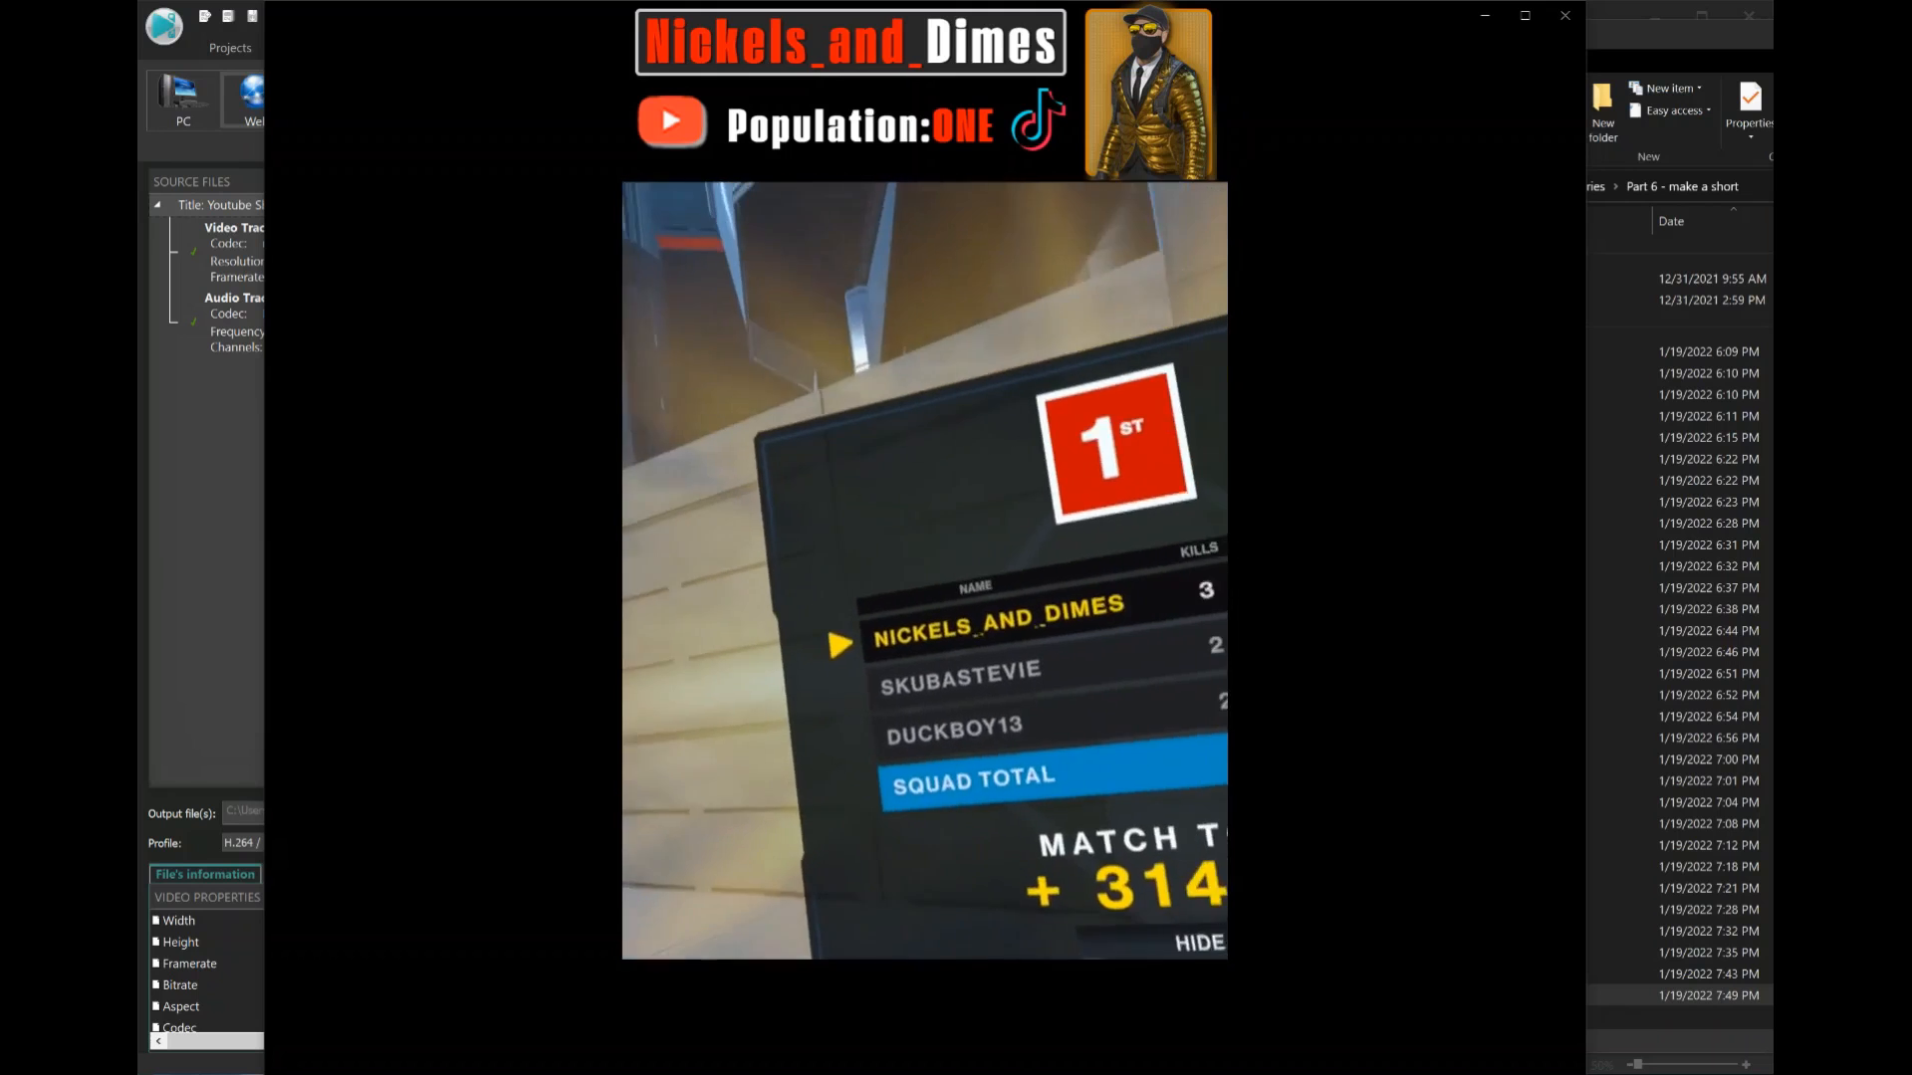
mouse_move(693, 589)
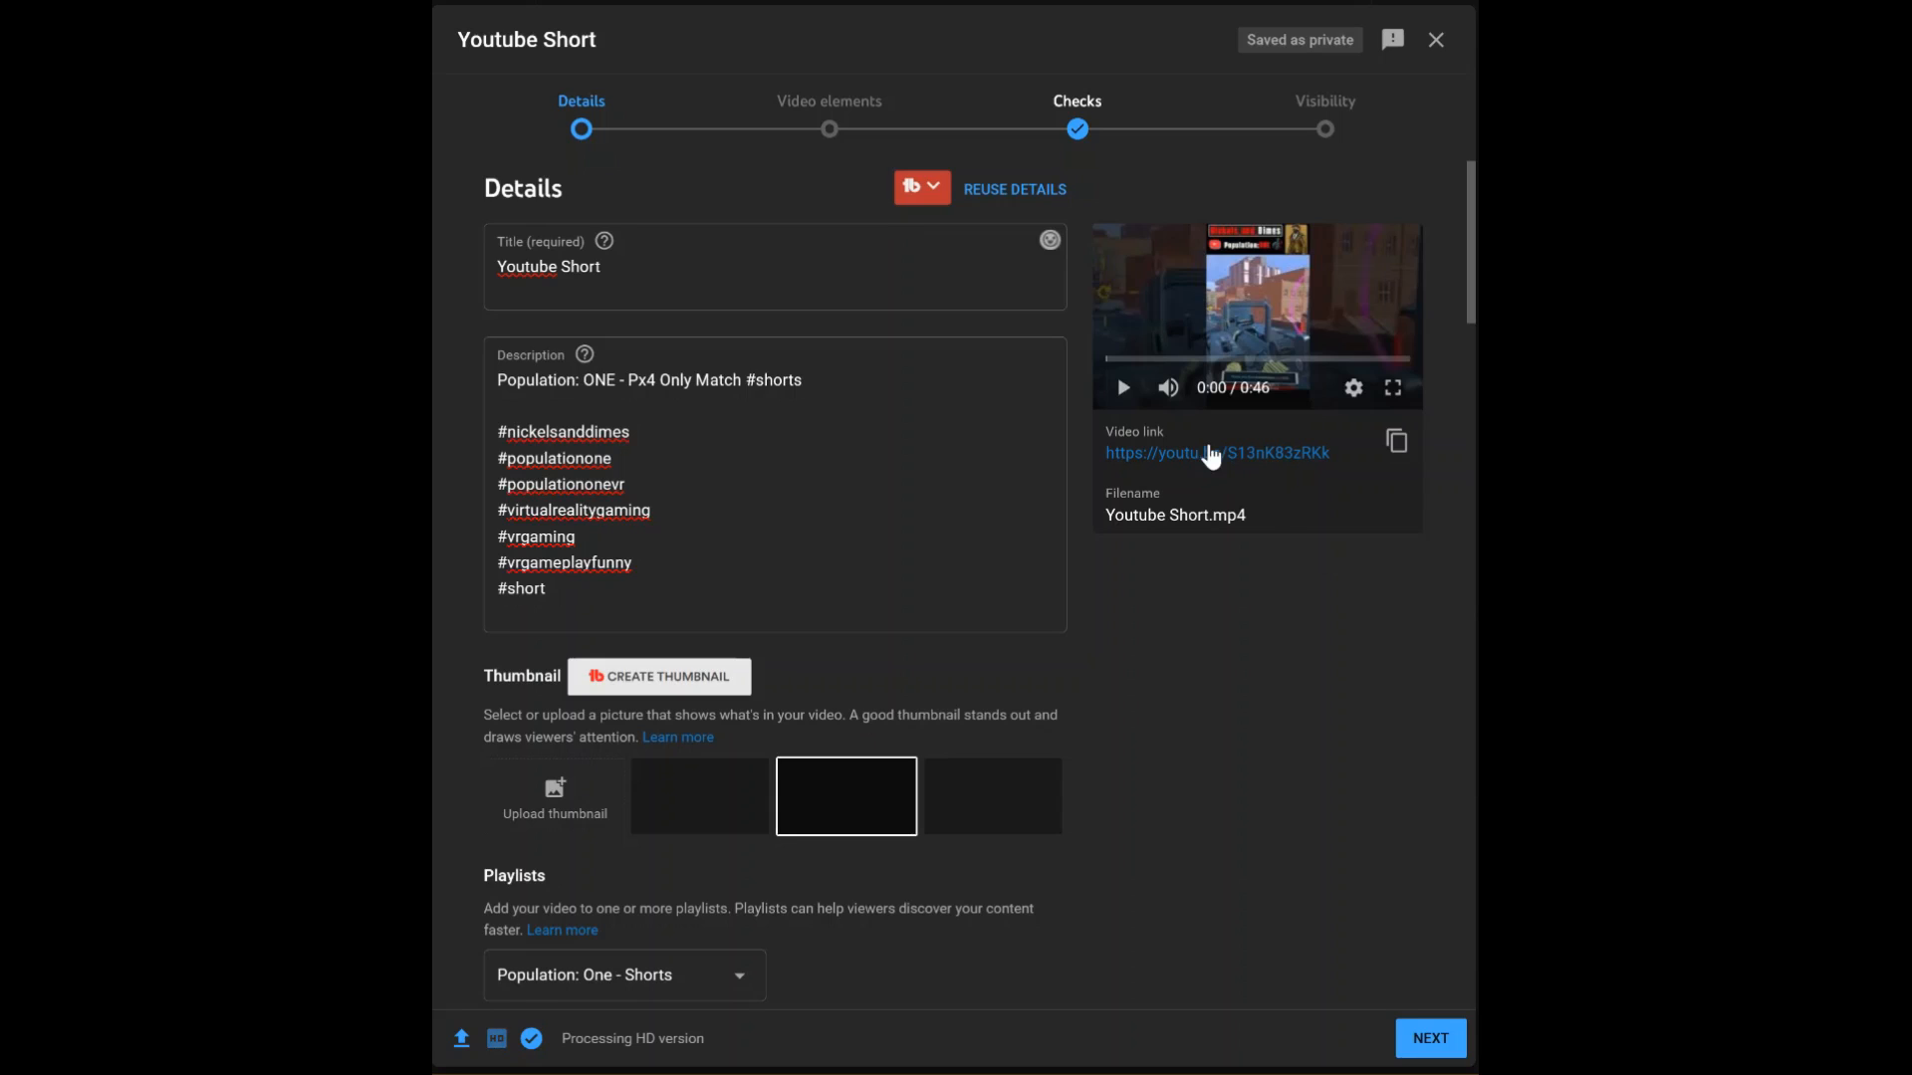
In YouTube Studio's upload details, add #shorts to the end of the video title and select the third suggested thumbnail.
click(652, 266)
text(#shorts)
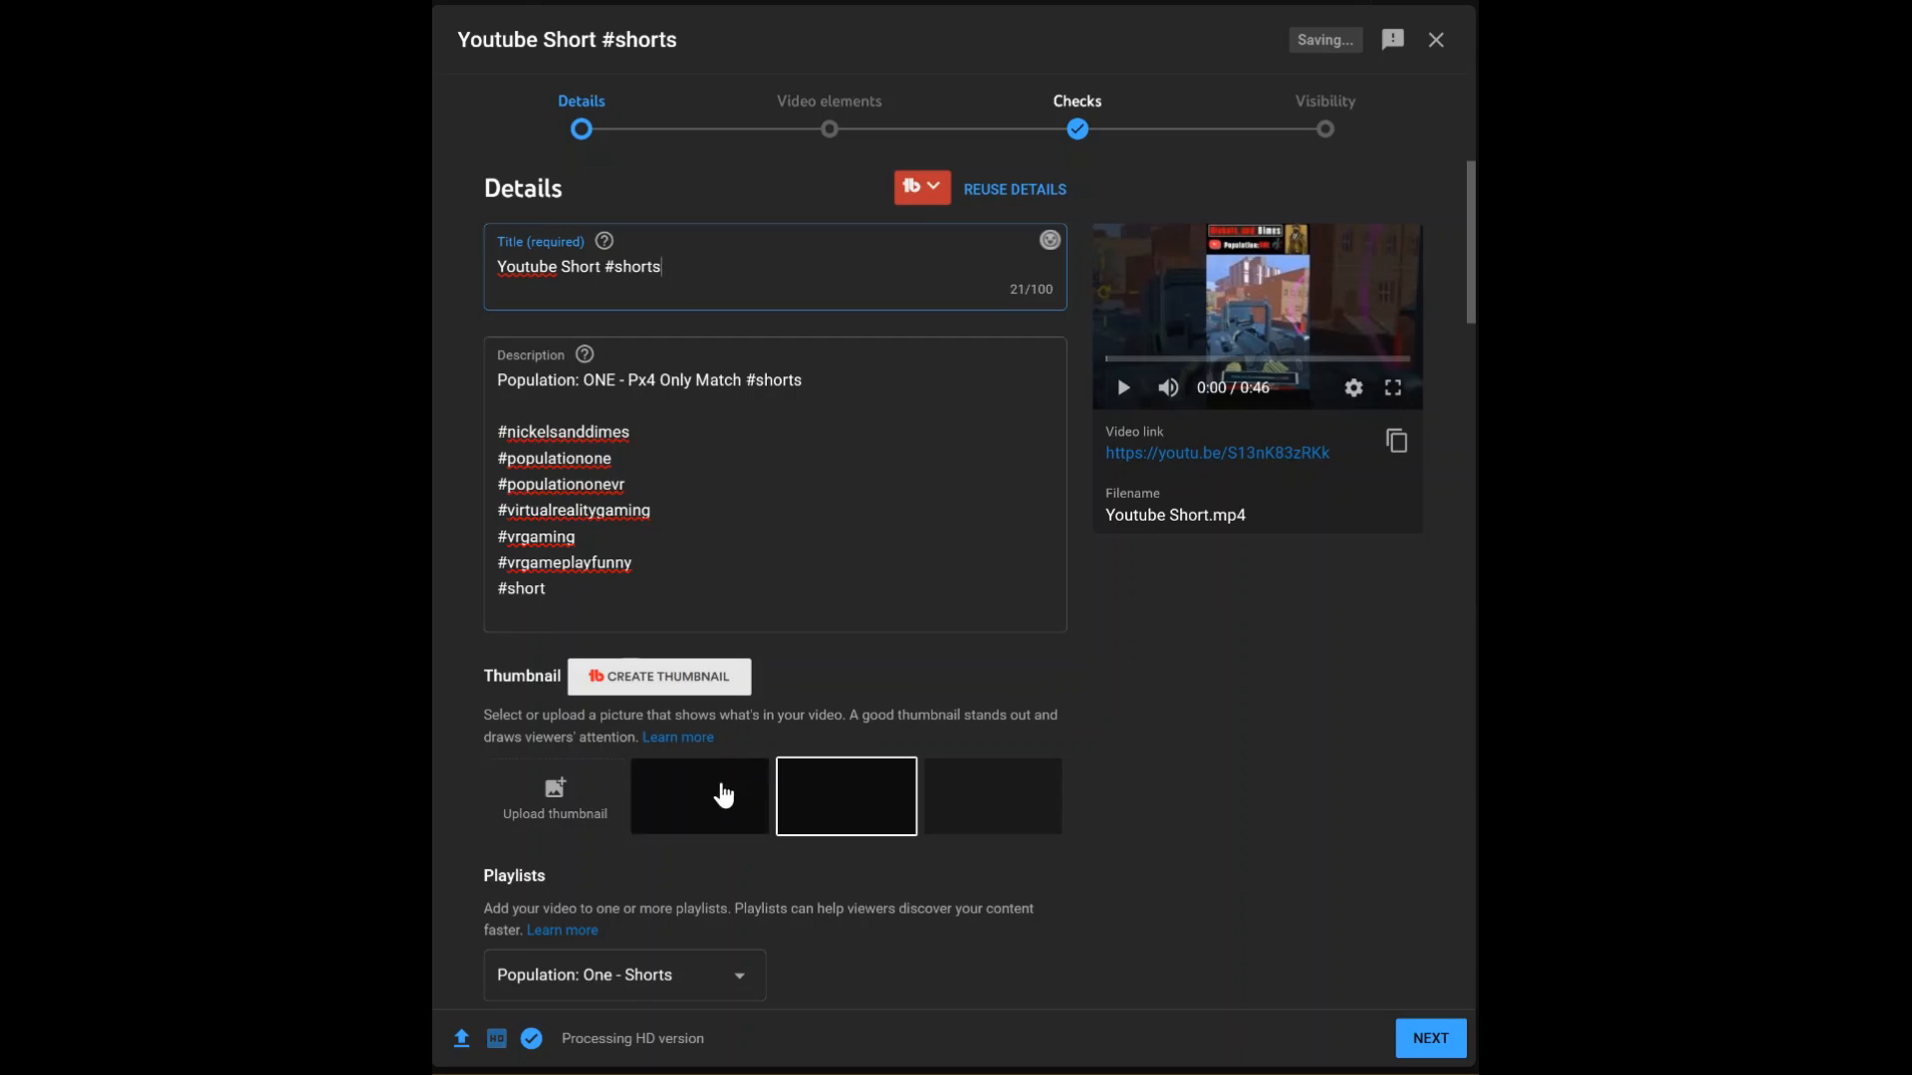
click(724, 798)
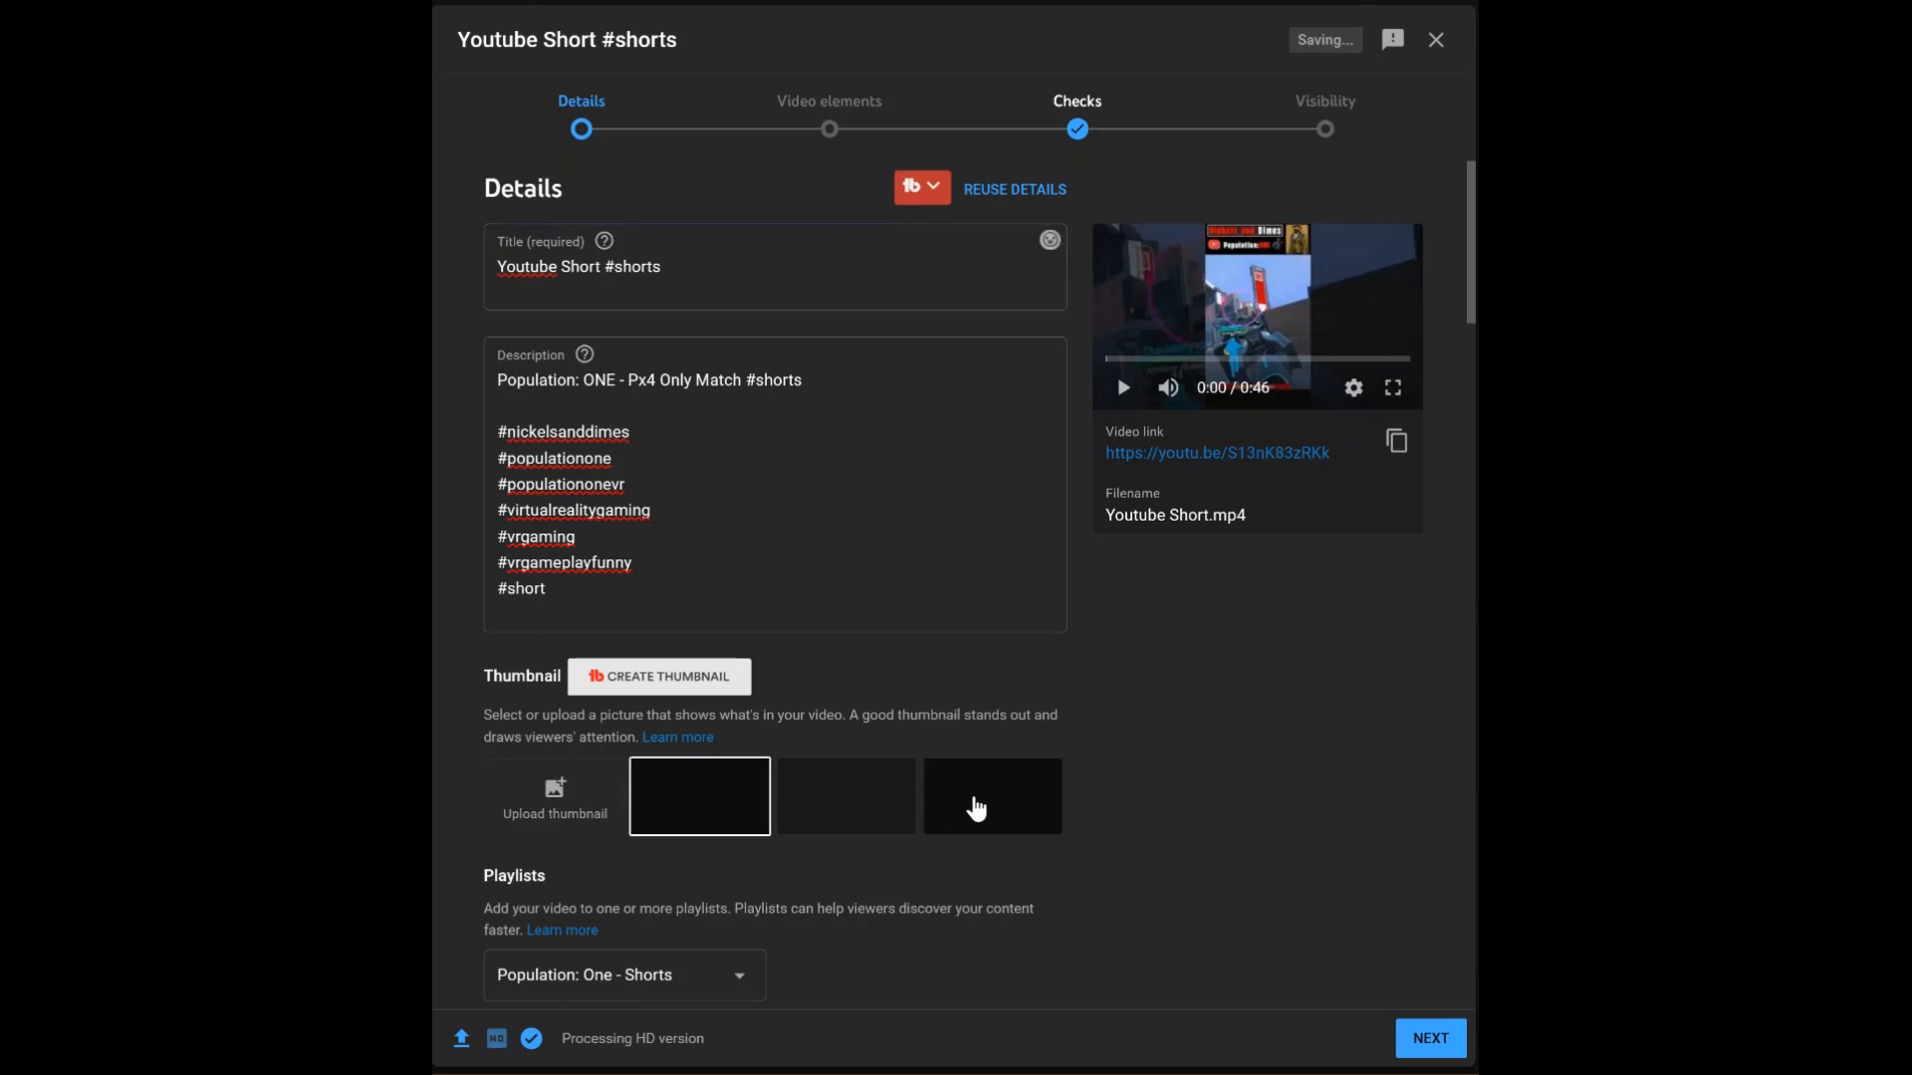
click(976, 809)
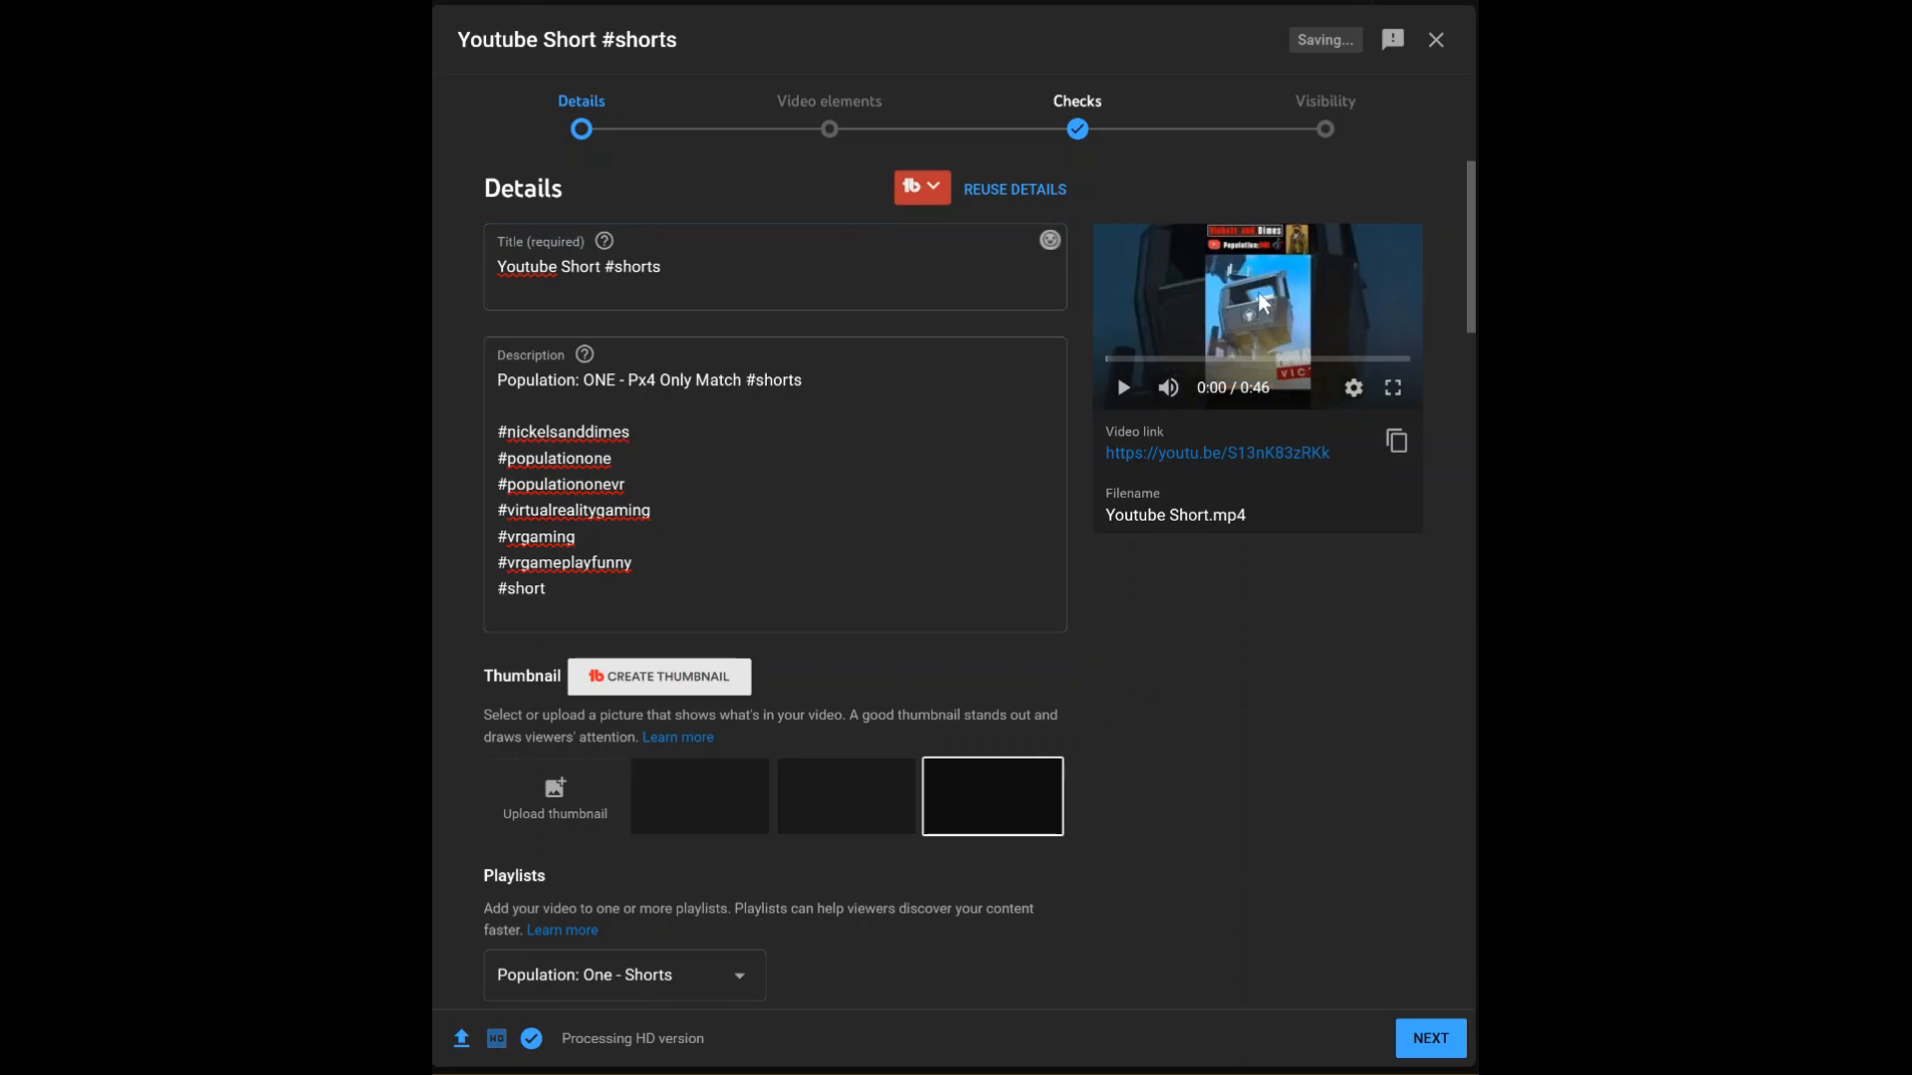